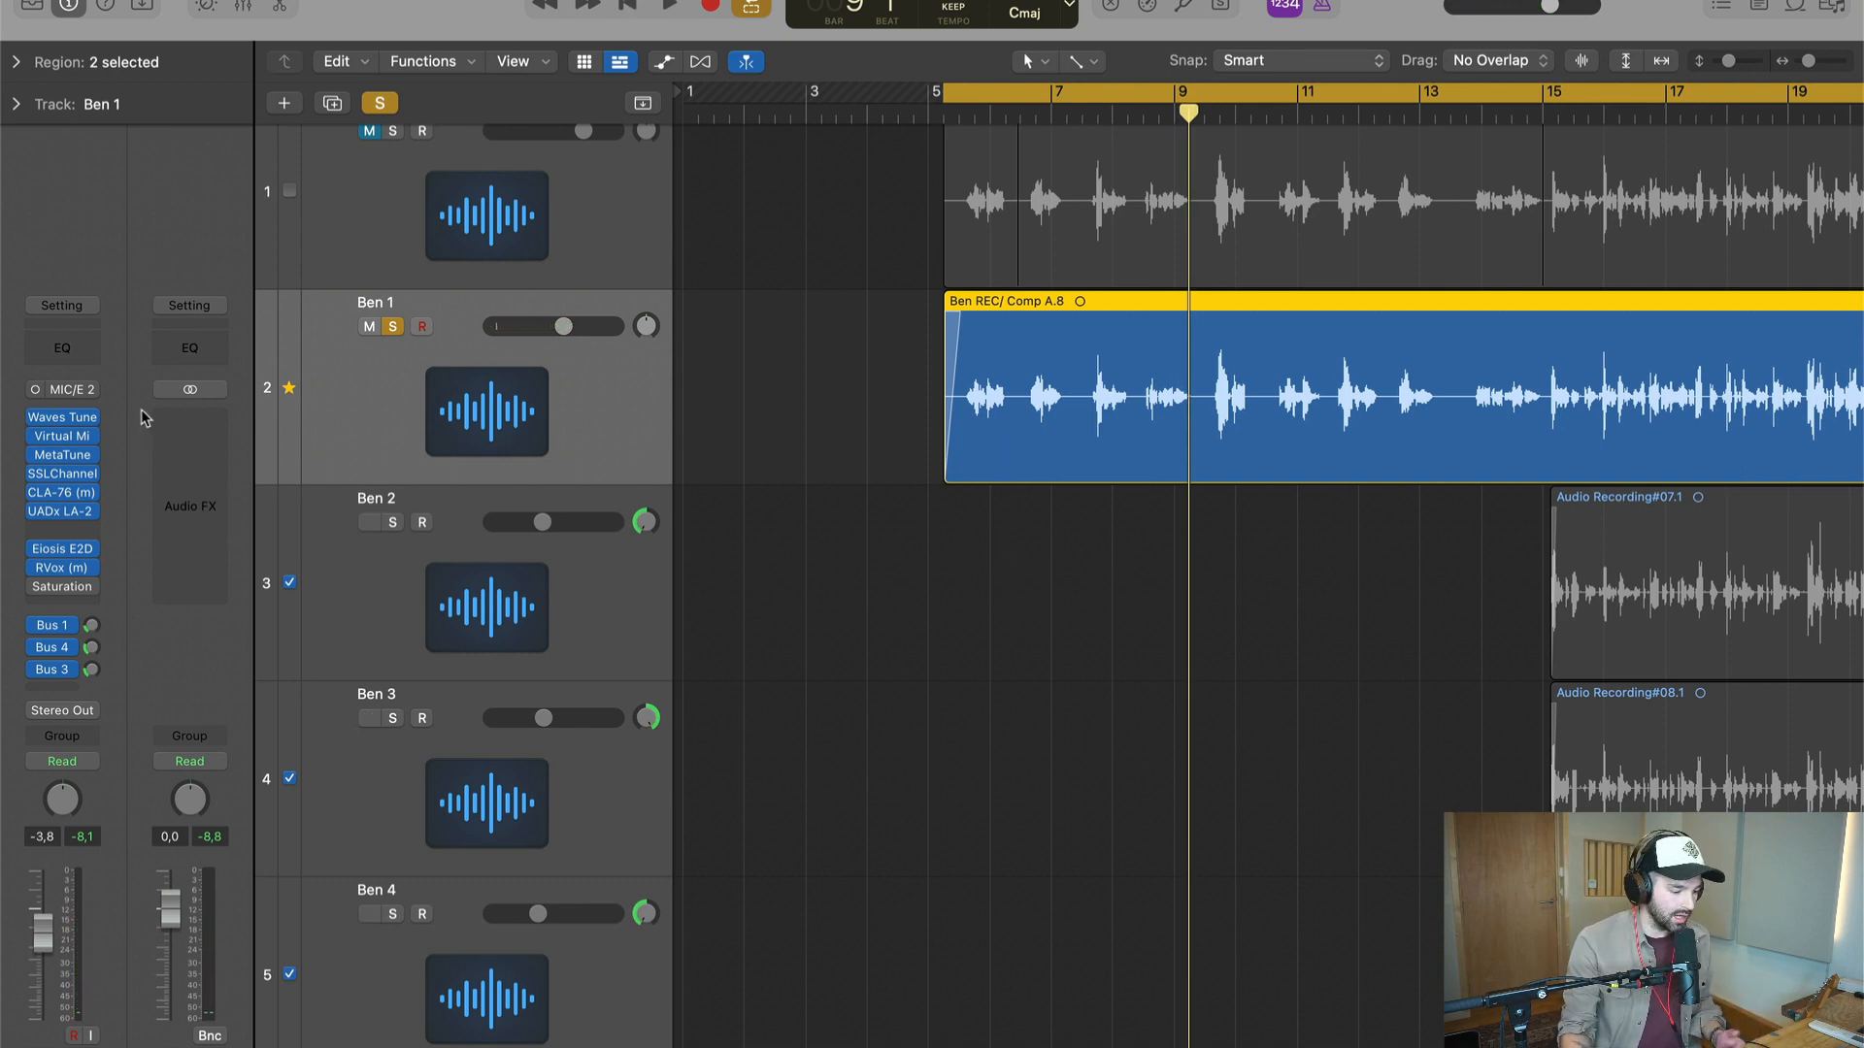
# - Inspect the SSLChannel filter and EQ settings on the selected vocal track and close the plug-in
pyautogui.moveTo(68, 418)
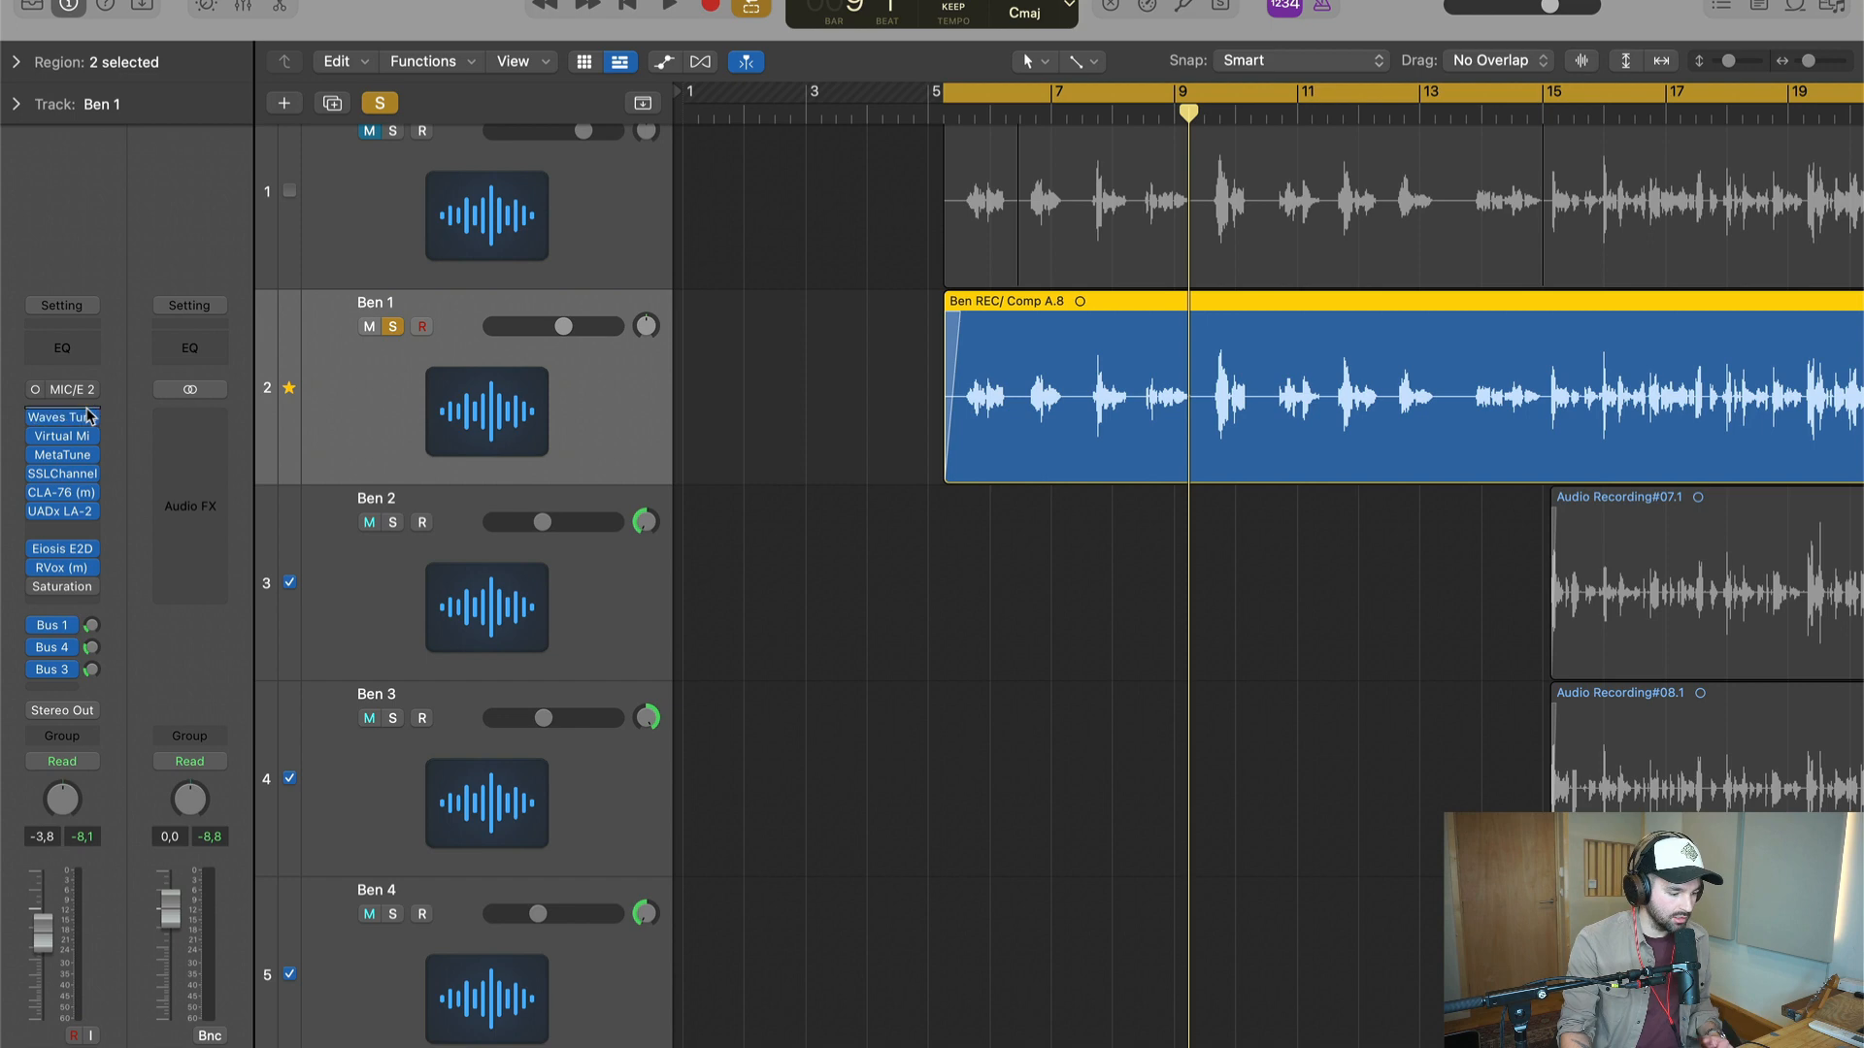
pyautogui.click(62, 474)
pyautogui.moveTo(628, 241); pyautogui.dragTo(787, 187)
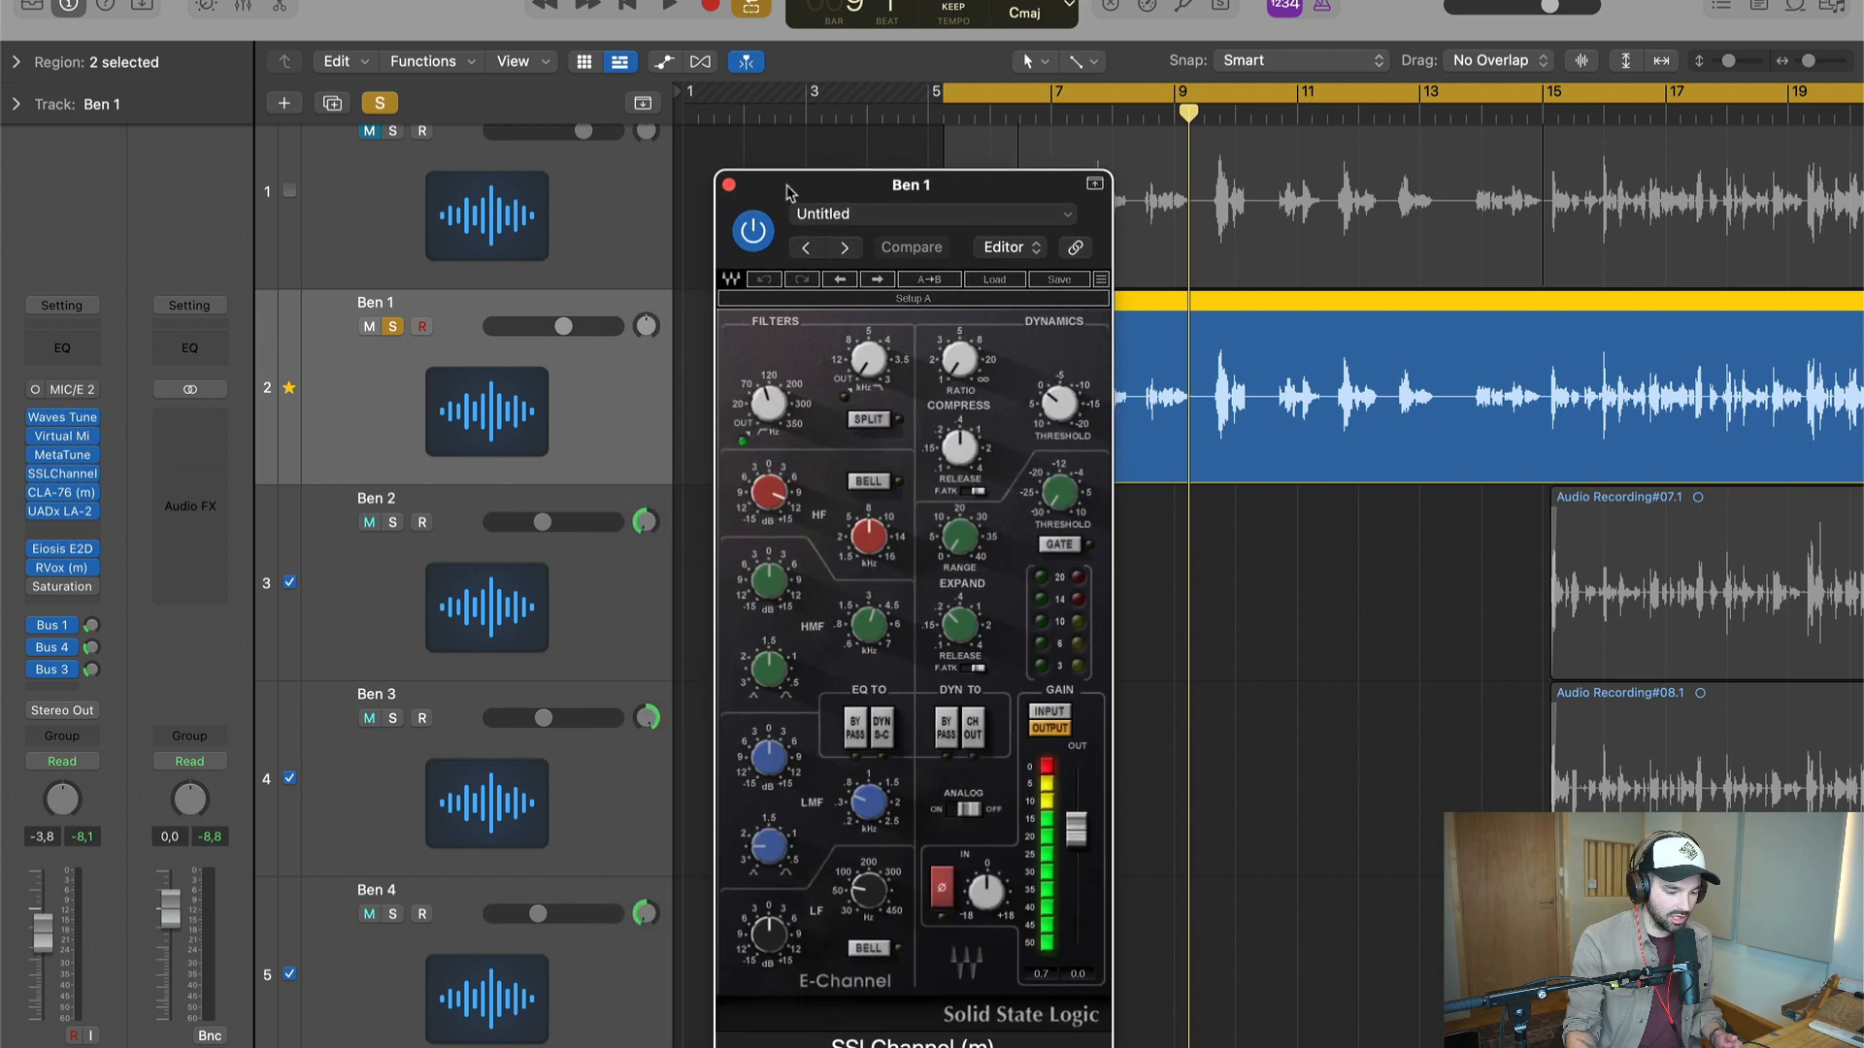
pyautogui.moveTo(767, 500); pyautogui.dragTo(791, 510)
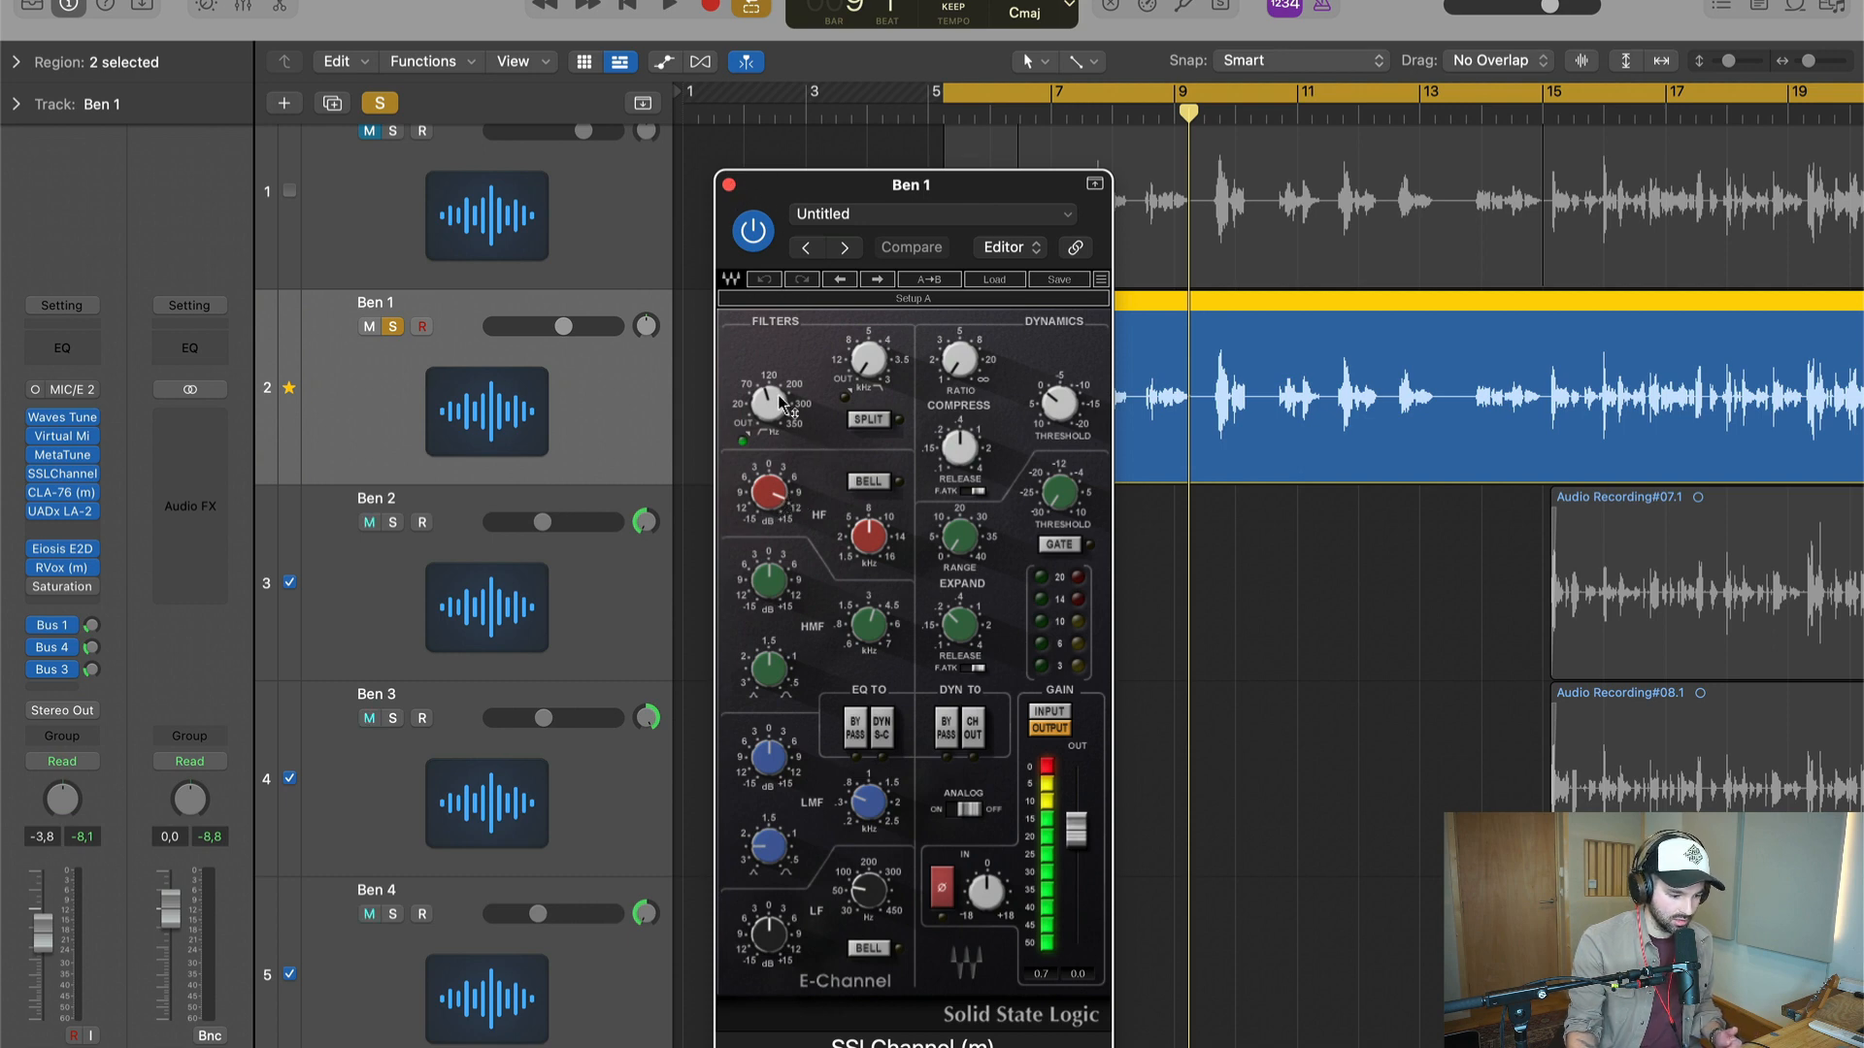
pyautogui.click(729, 186)
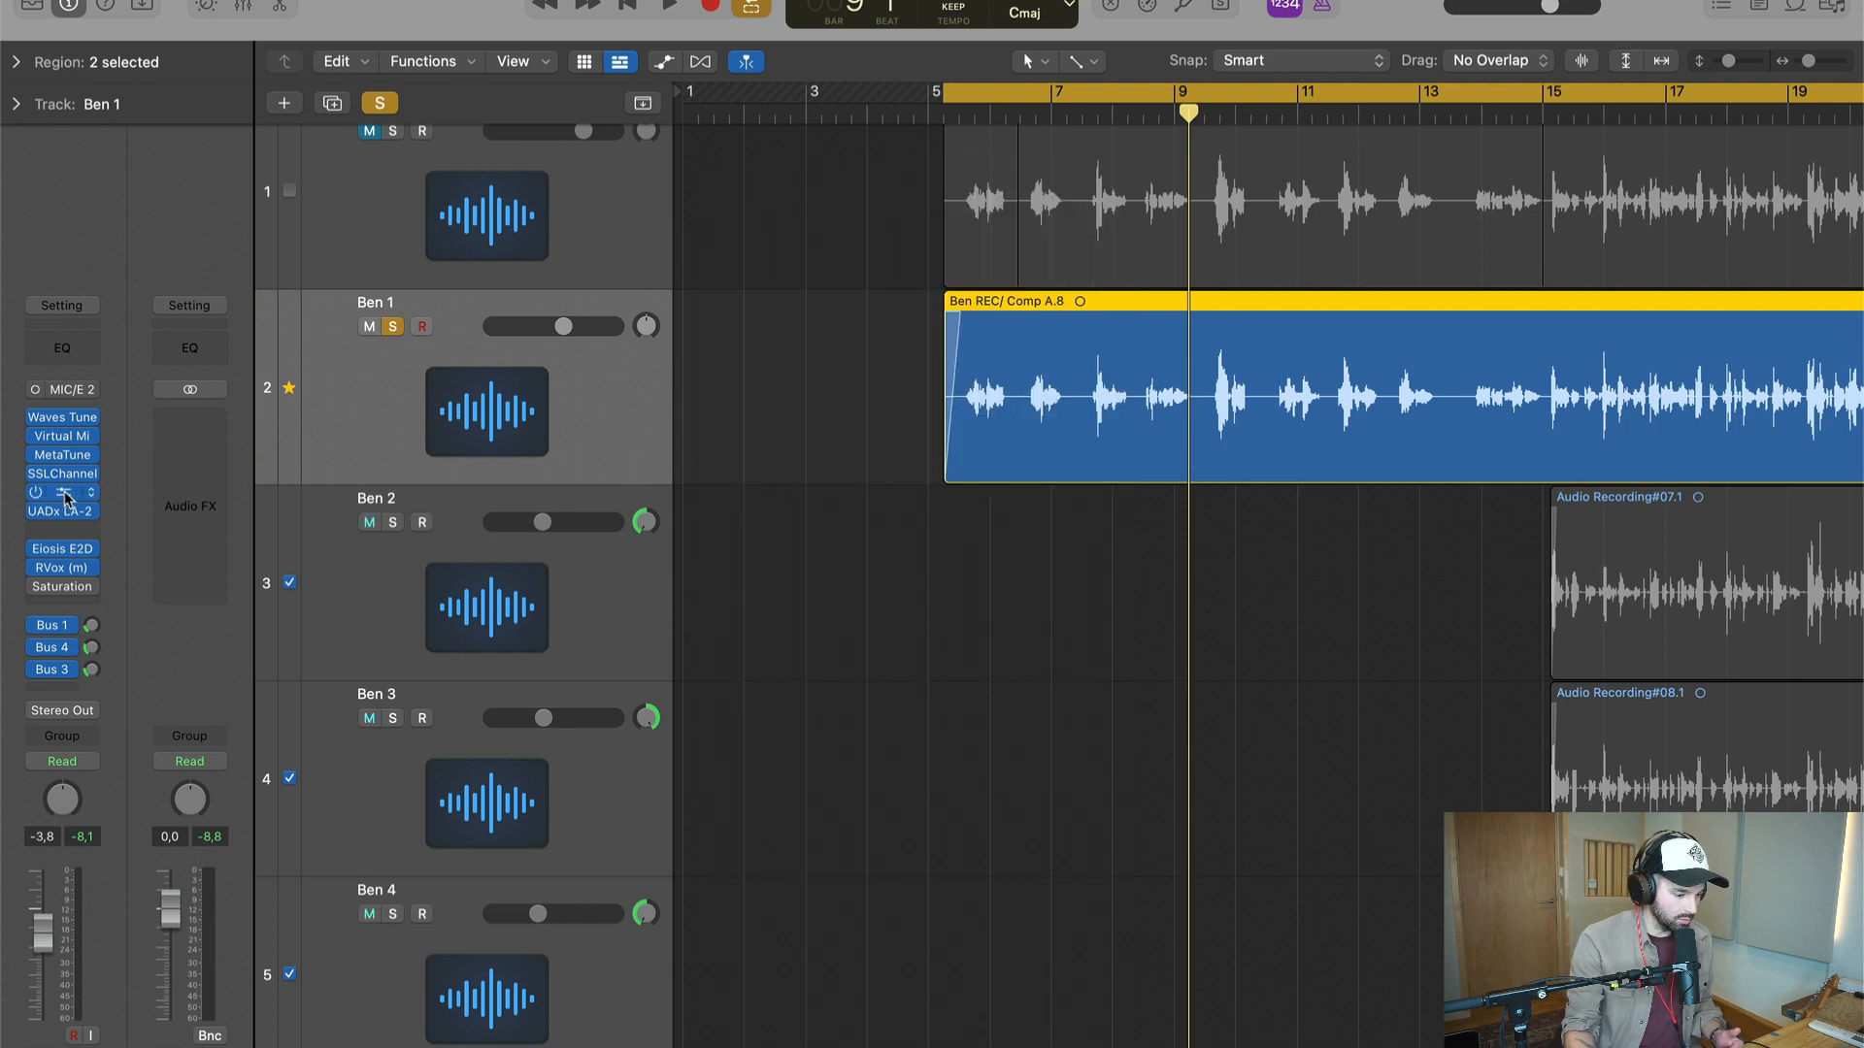
# - Review the CLA-76 and UADx LA-2 compressor settings on the vocal track, closing each plug-in after viewing
pyautogui.click(64, 495)
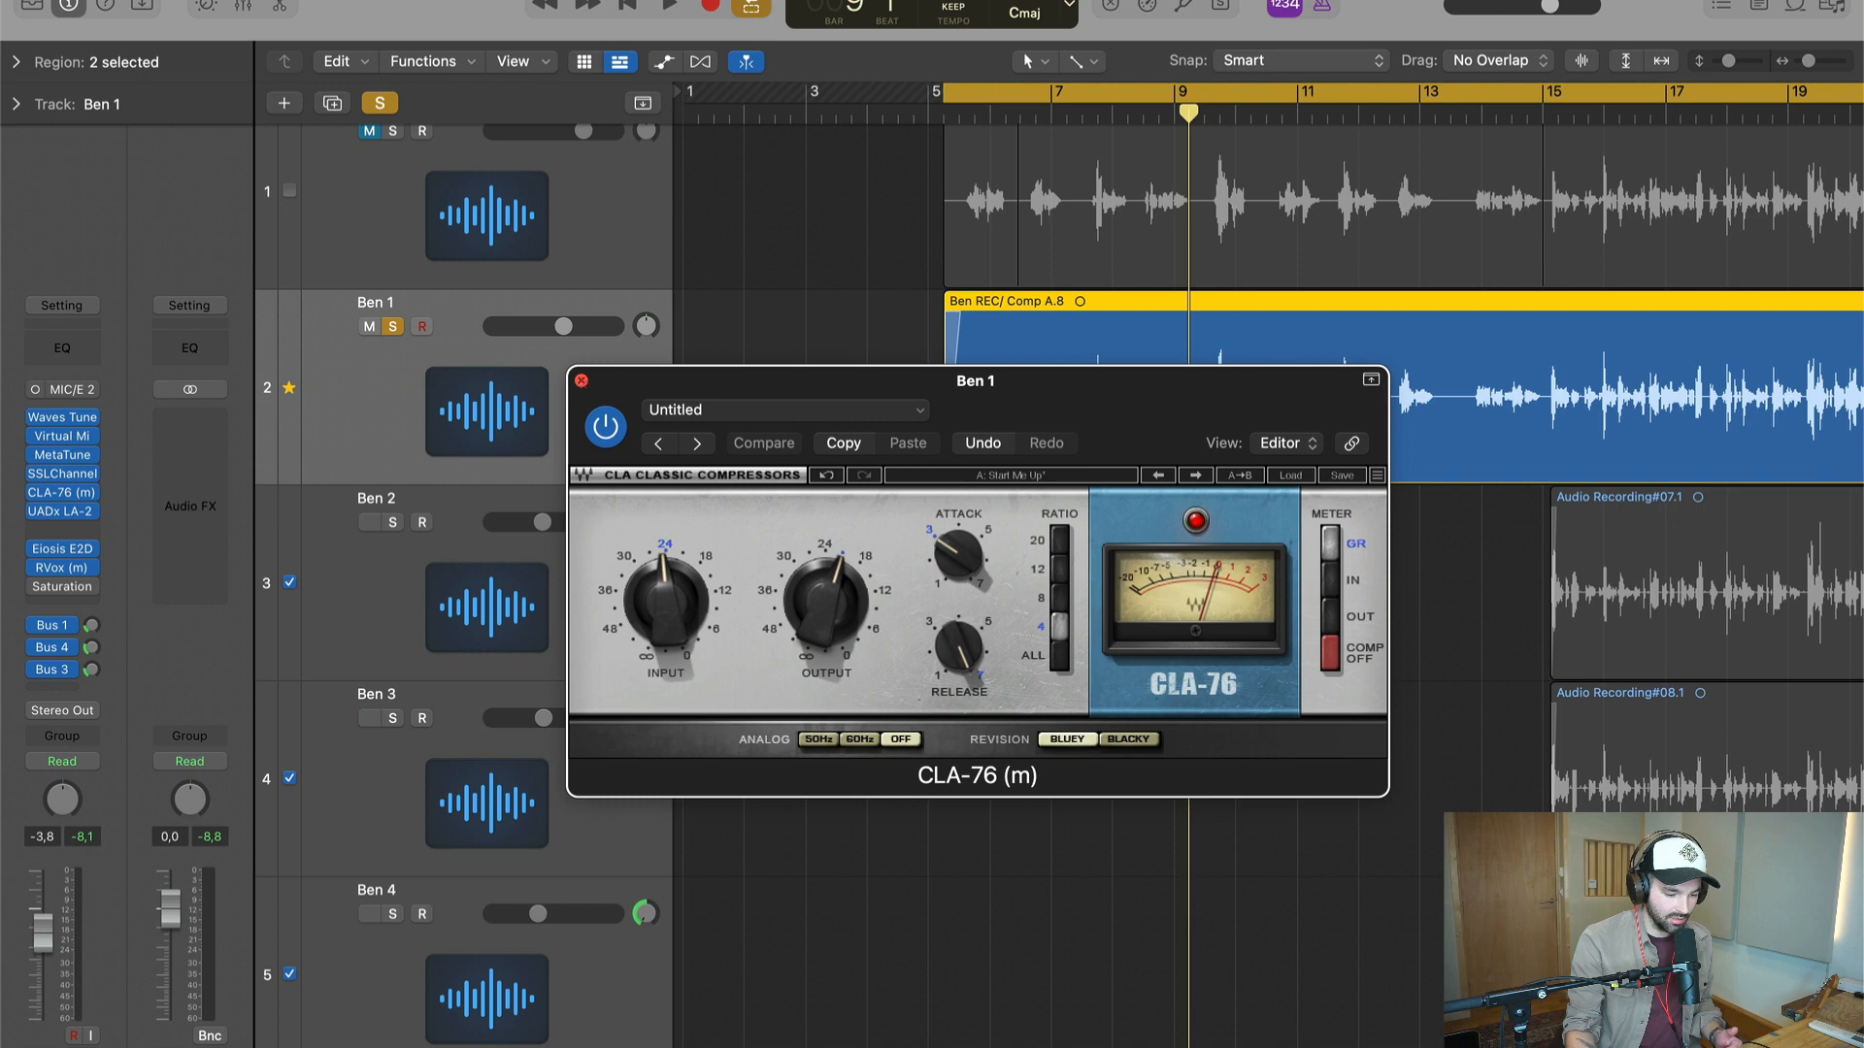
pyautogui.click(582, 381)
pyautogui.click(60, 512)
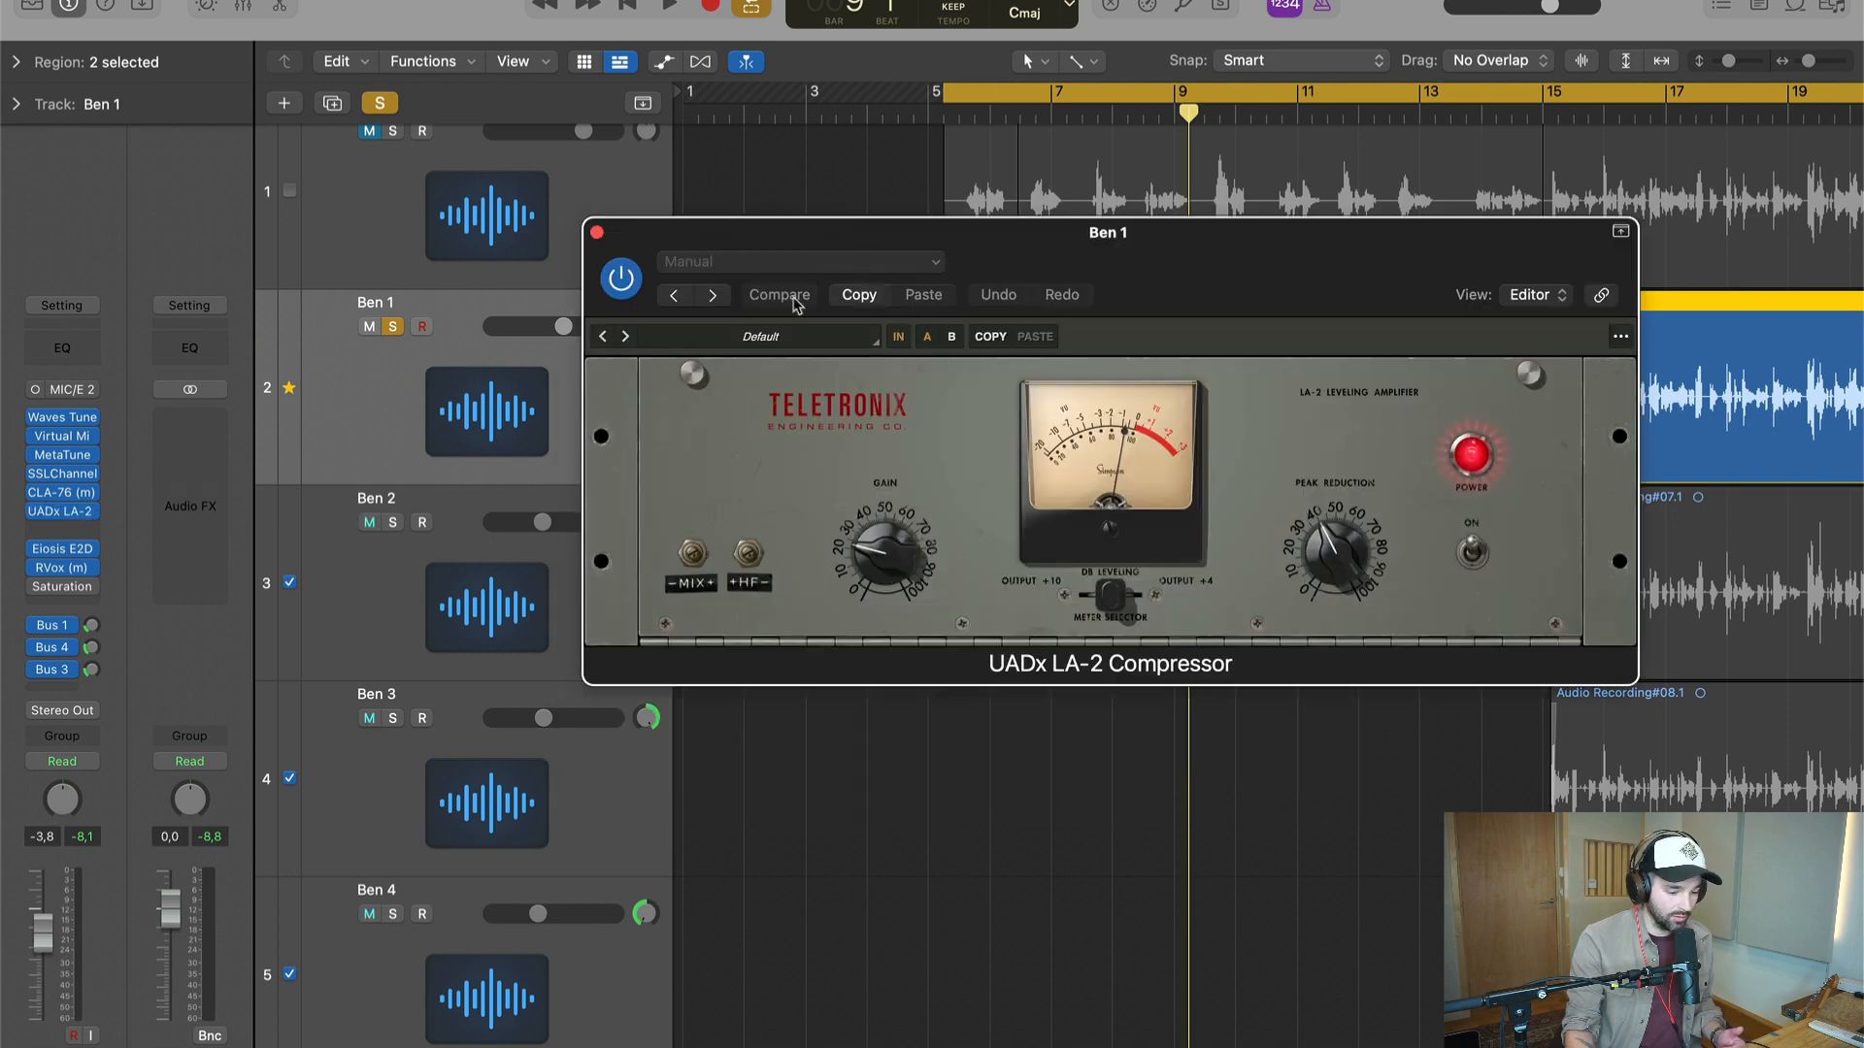
pyautogui.moveTo(976, 239); pyautogui.dragTo(999, 247)
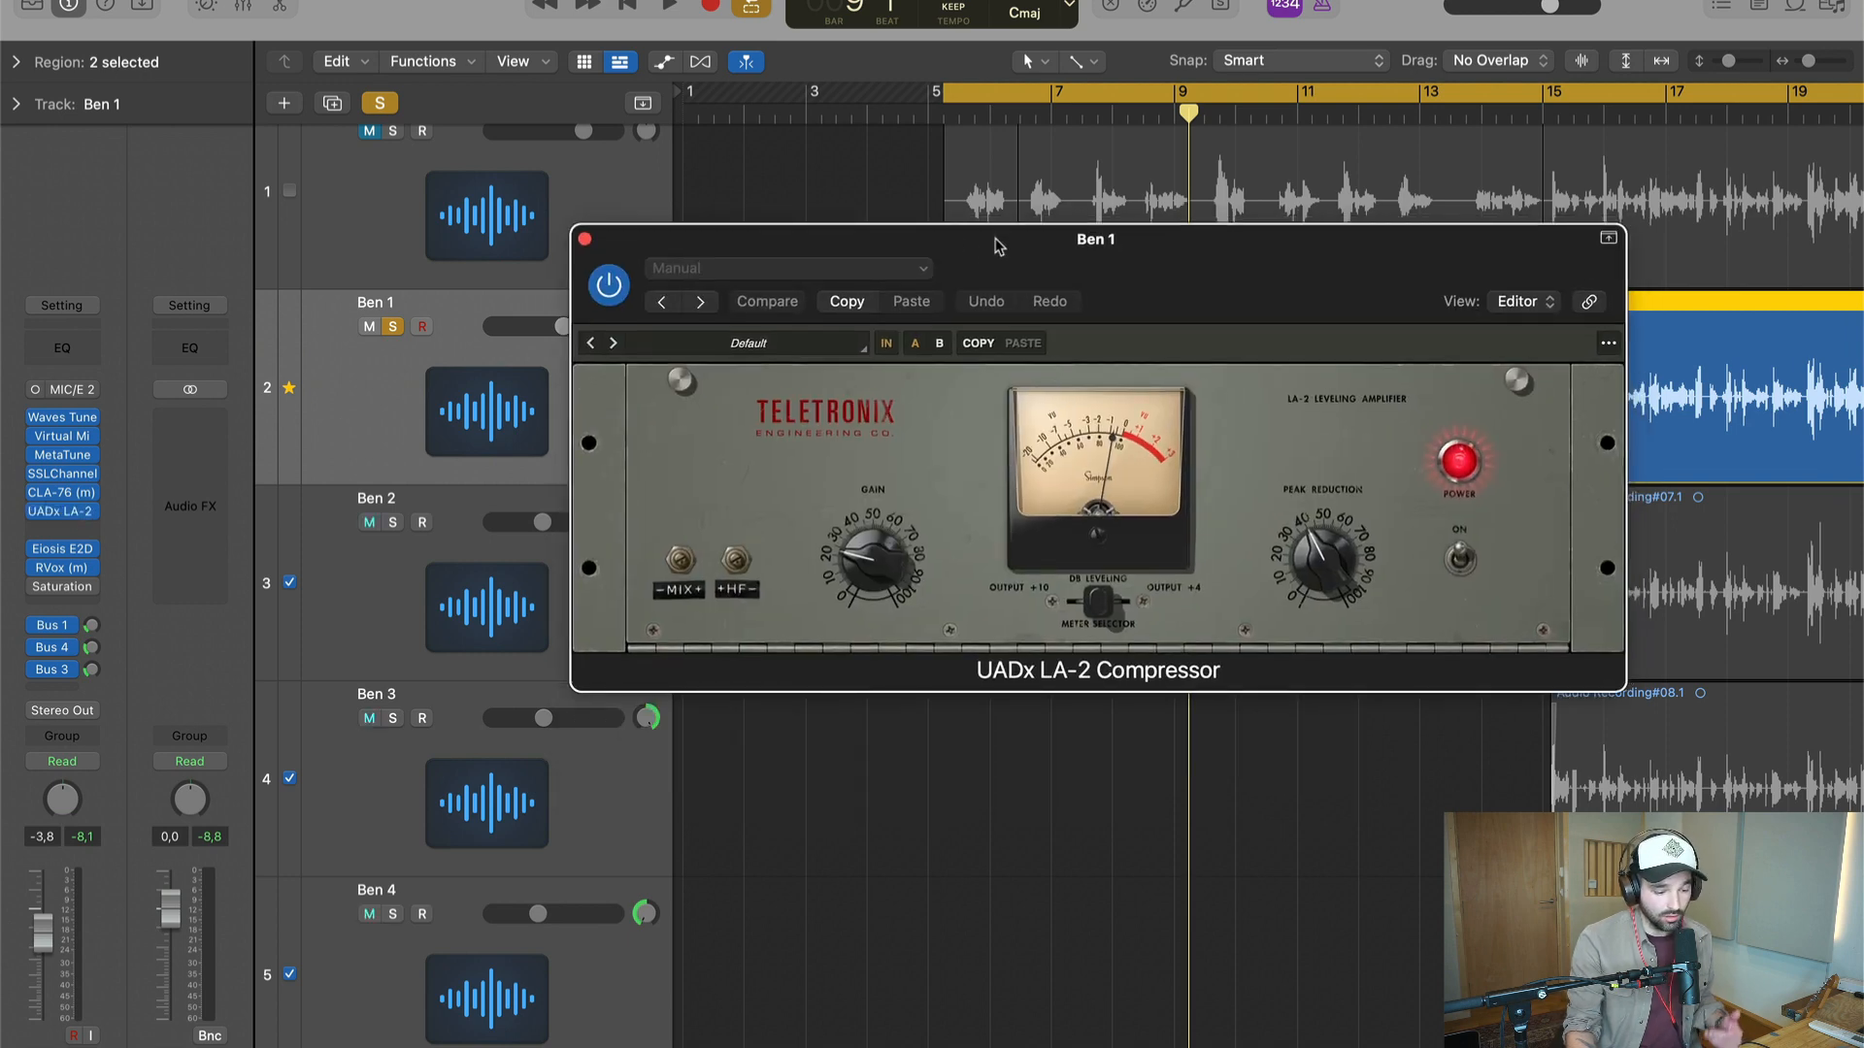
pyautogui.click(584, 240)
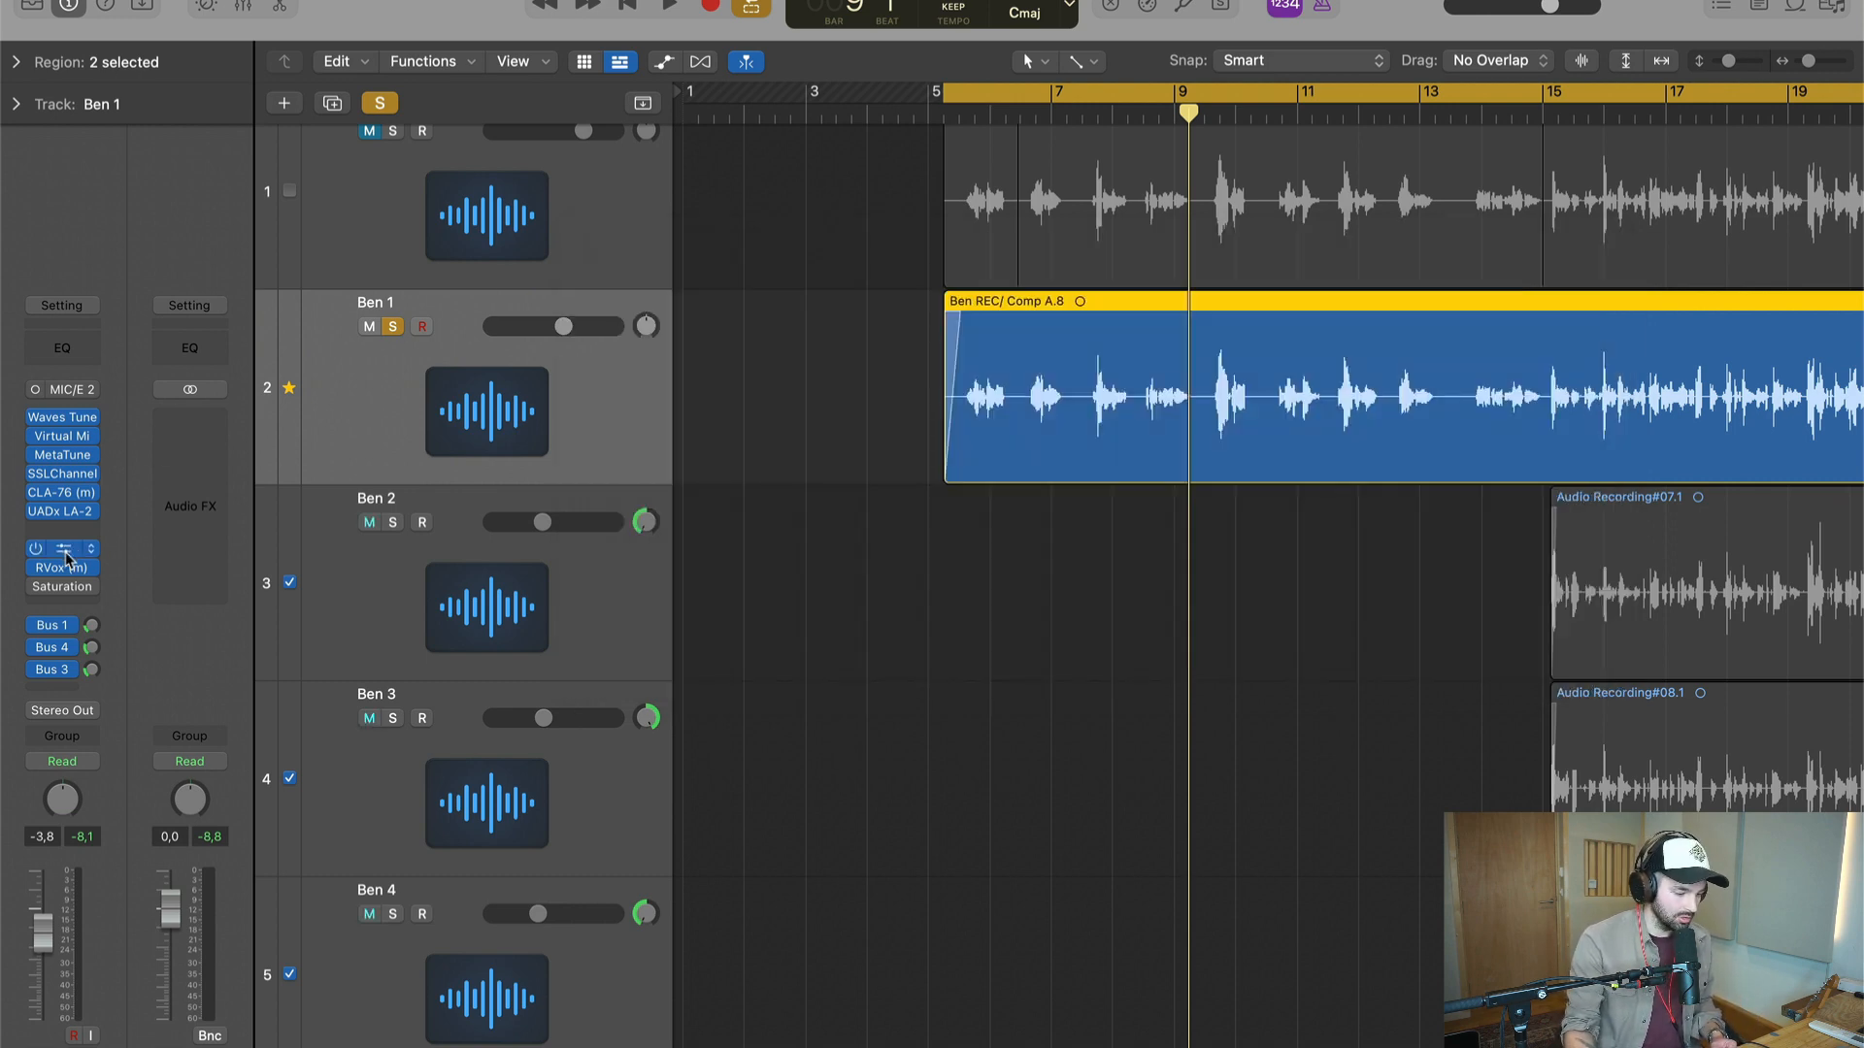
# - Review the Eiosis E2Deesser and RVox settings on the vocal track, closing each plug-in after viewing
pyautogui.click(63, 548)
pyautogui.moveTo(651, 258); pyautogui.dragTo(612, 167)
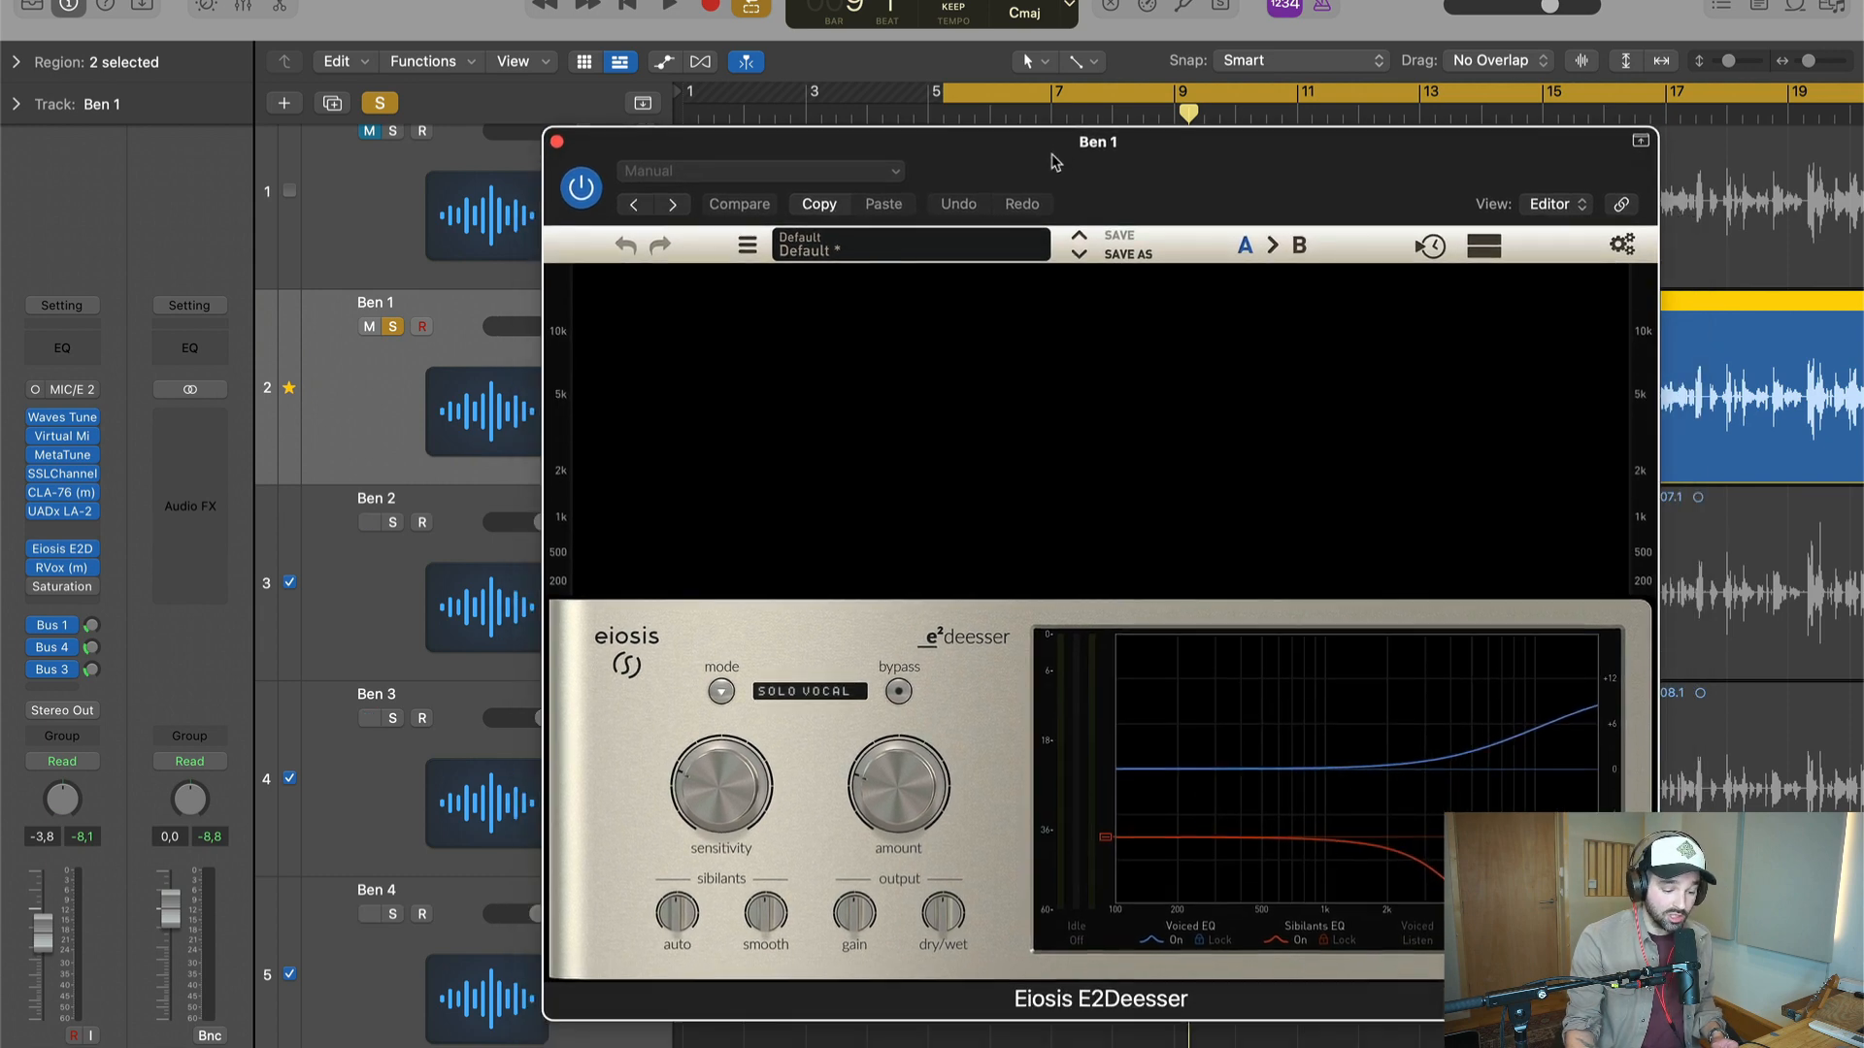
pyautogui.click(557, 144)
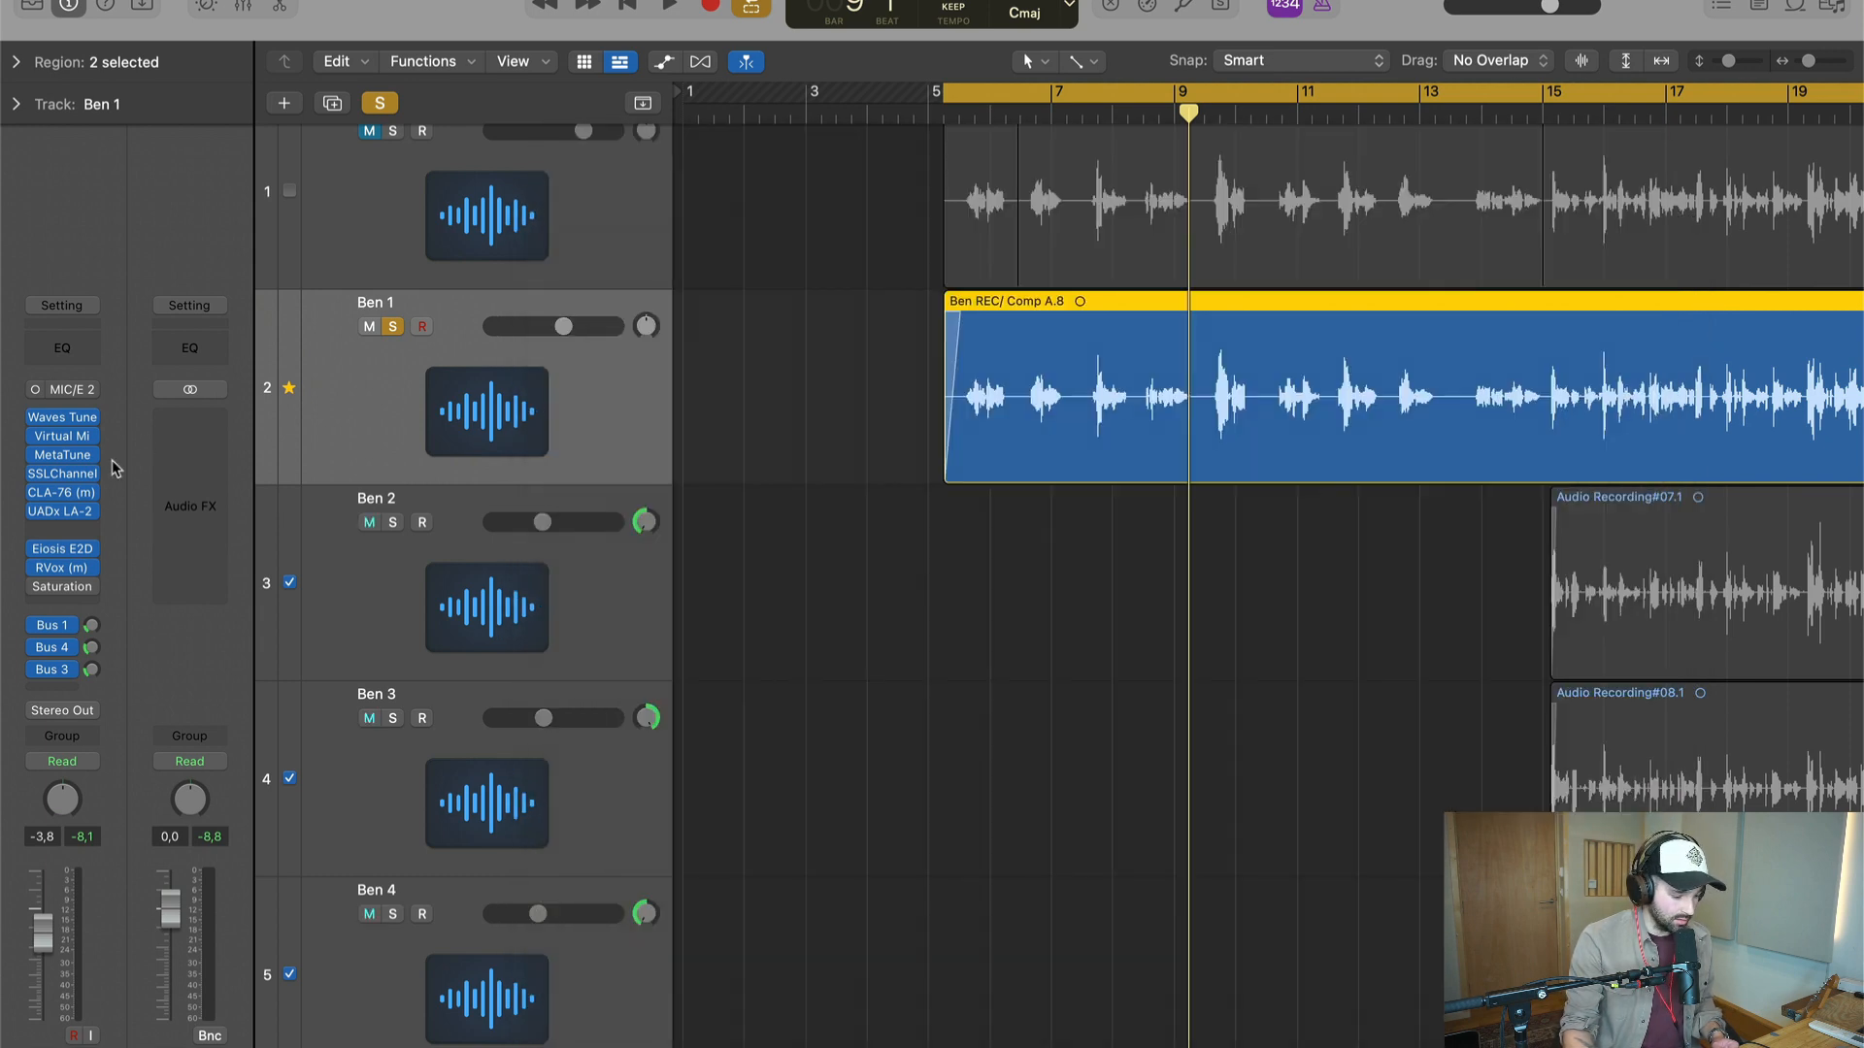
pyautogui.click(62, 568)
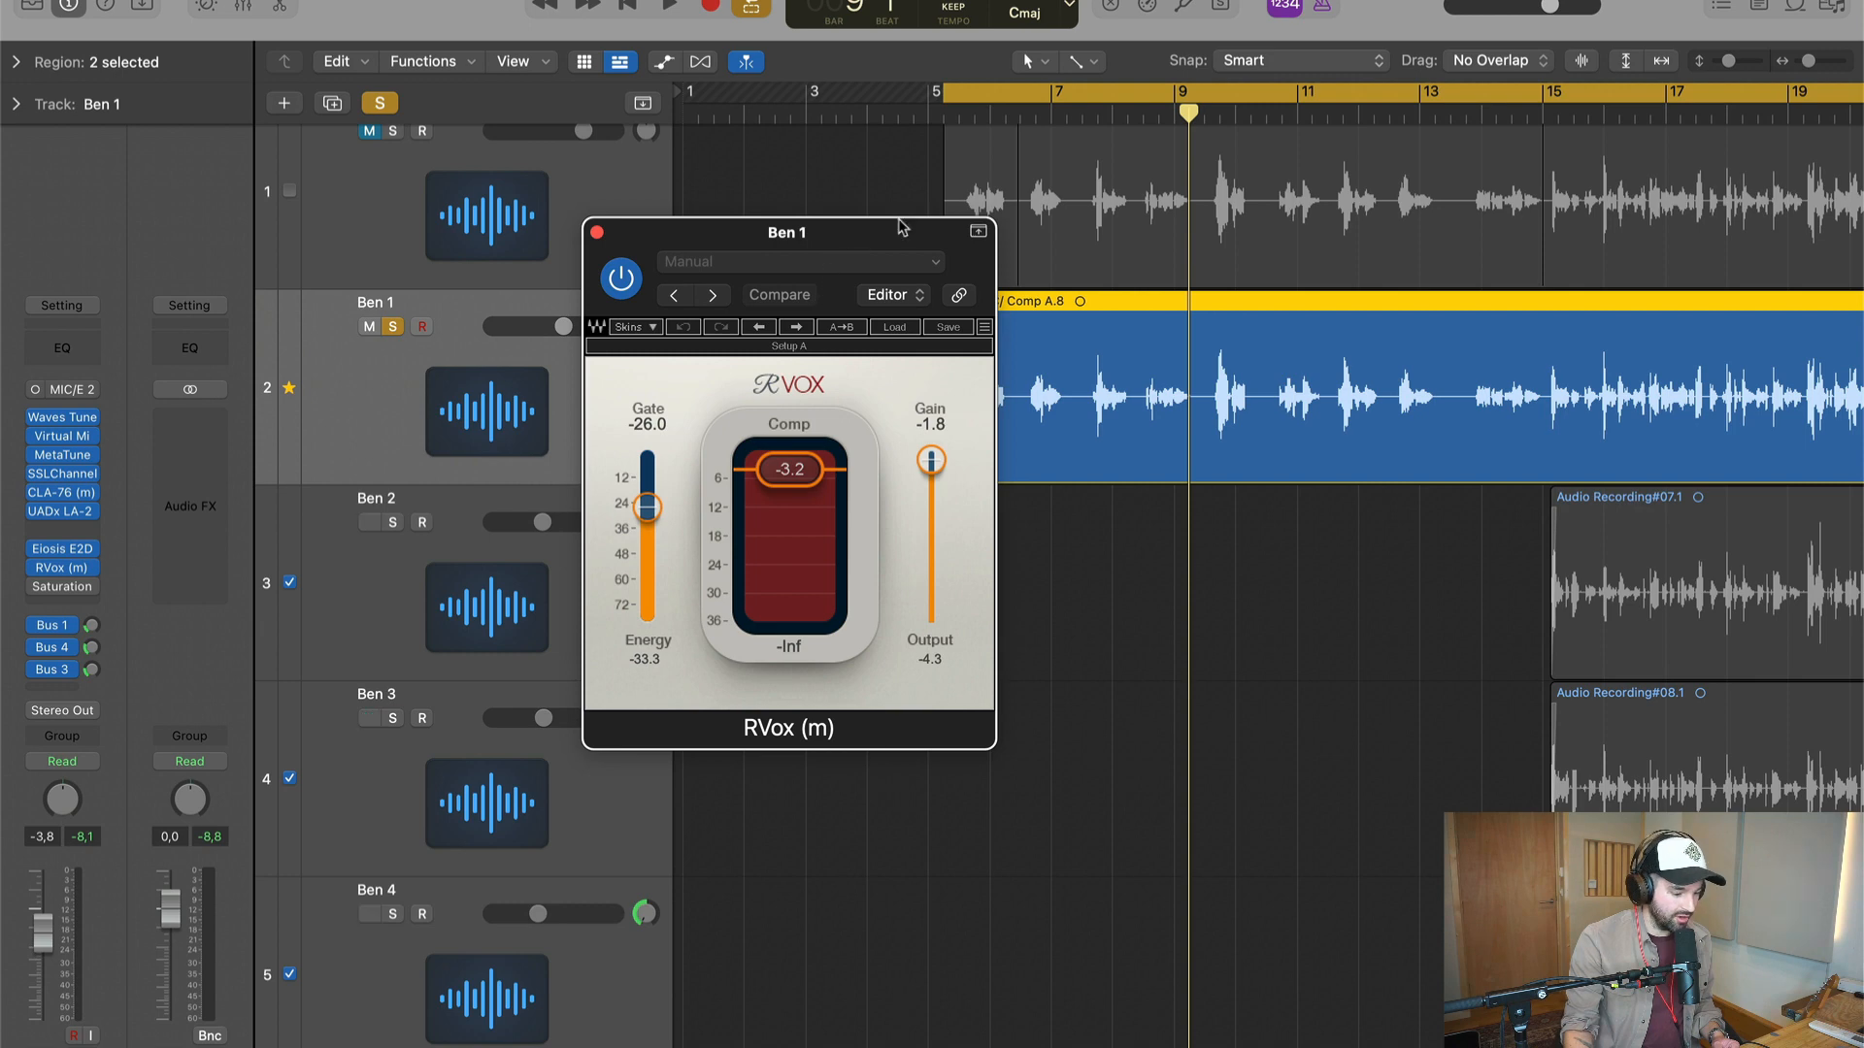
pyautogui.moveTo(873, 231); pyautogui.dragTo(1114, 212)
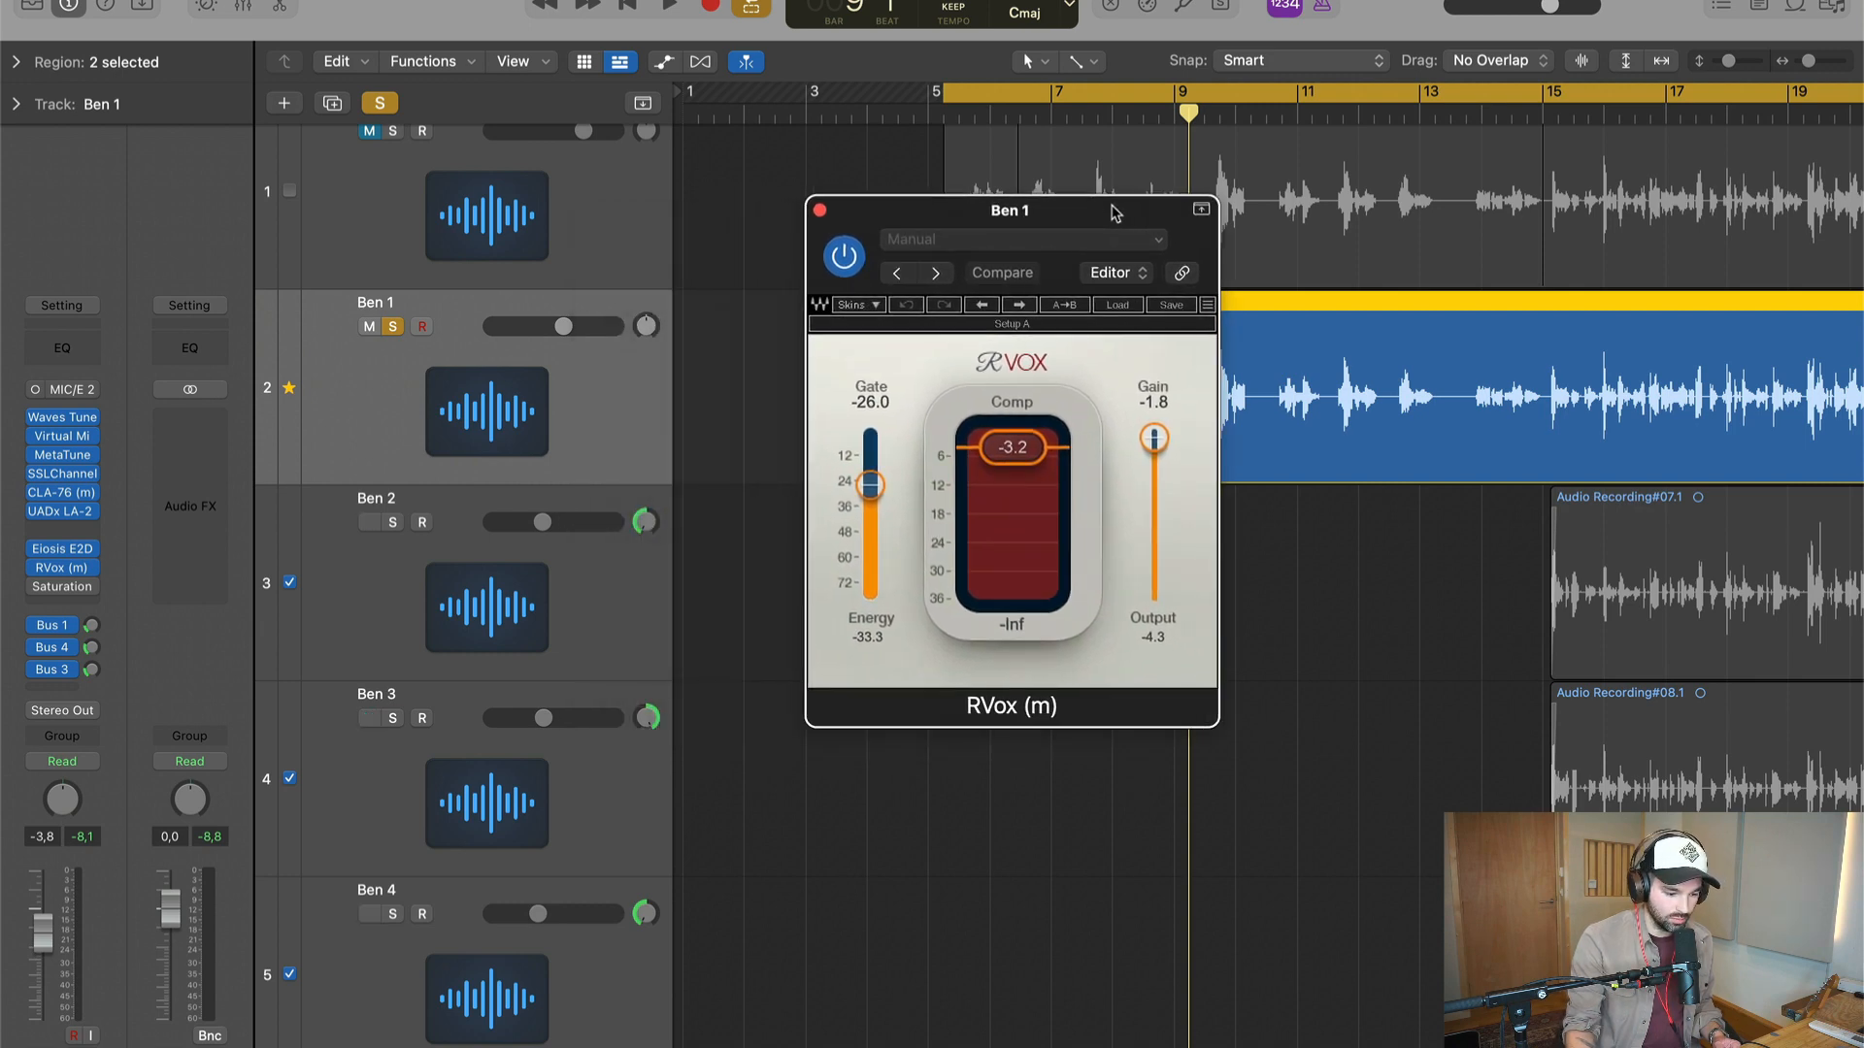
pyautogui.click(820, 212)
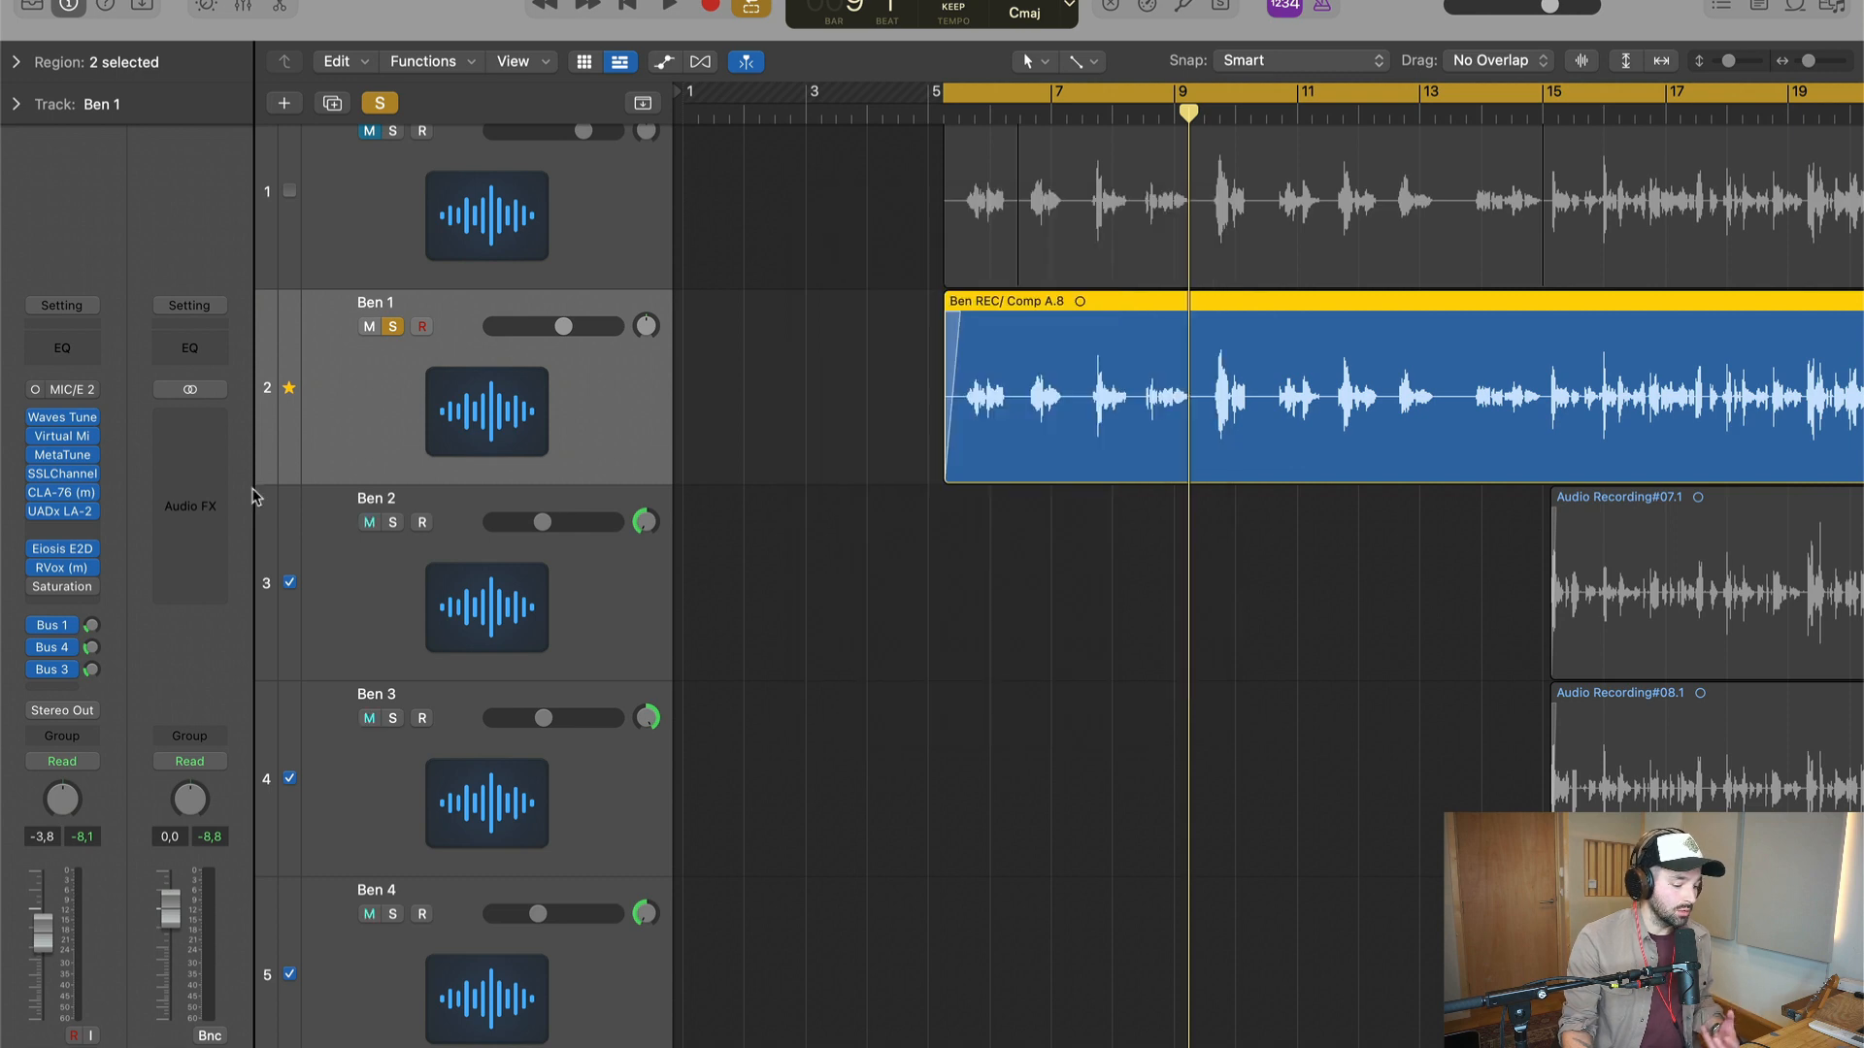
# - Insert a mono UADx Manley Massive Passive EQ below the Saturation plug-in on the vocal track and reposition its window over the arrangement
pyautogui.click(86, 602)
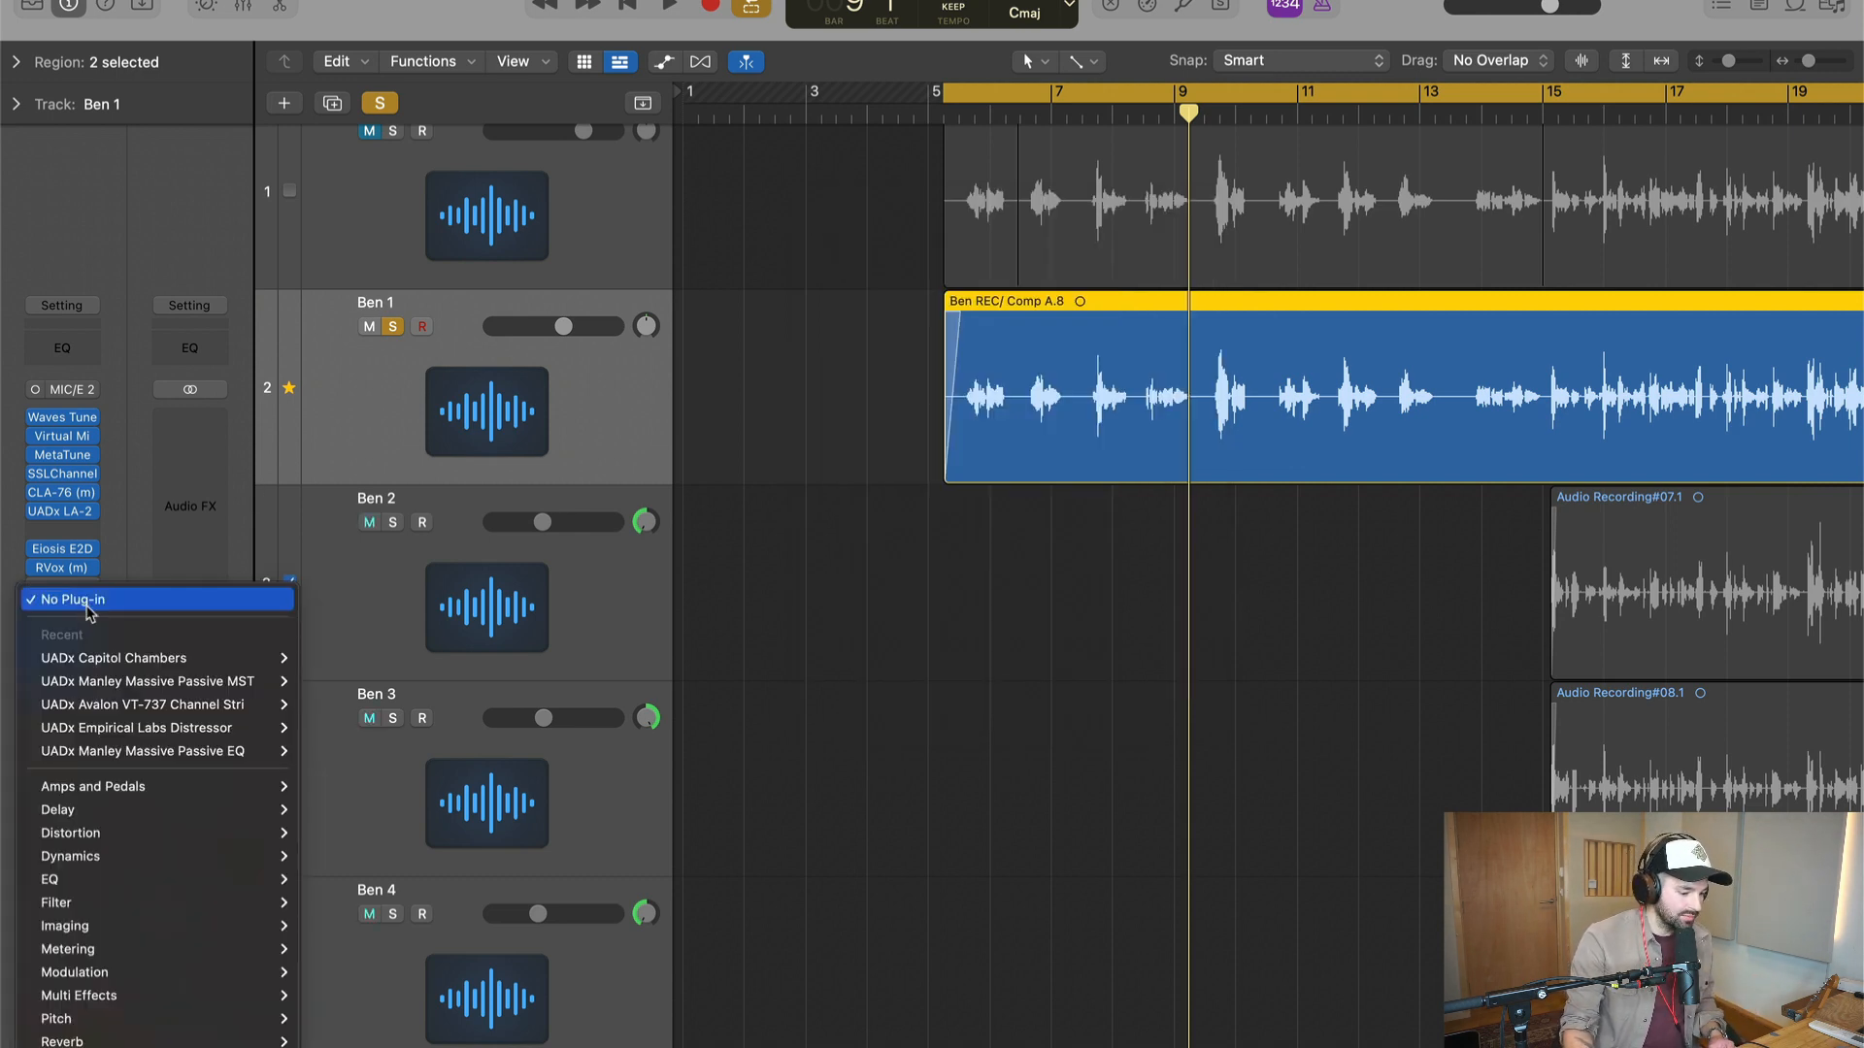
pyautogui.moveTo(270, 760)
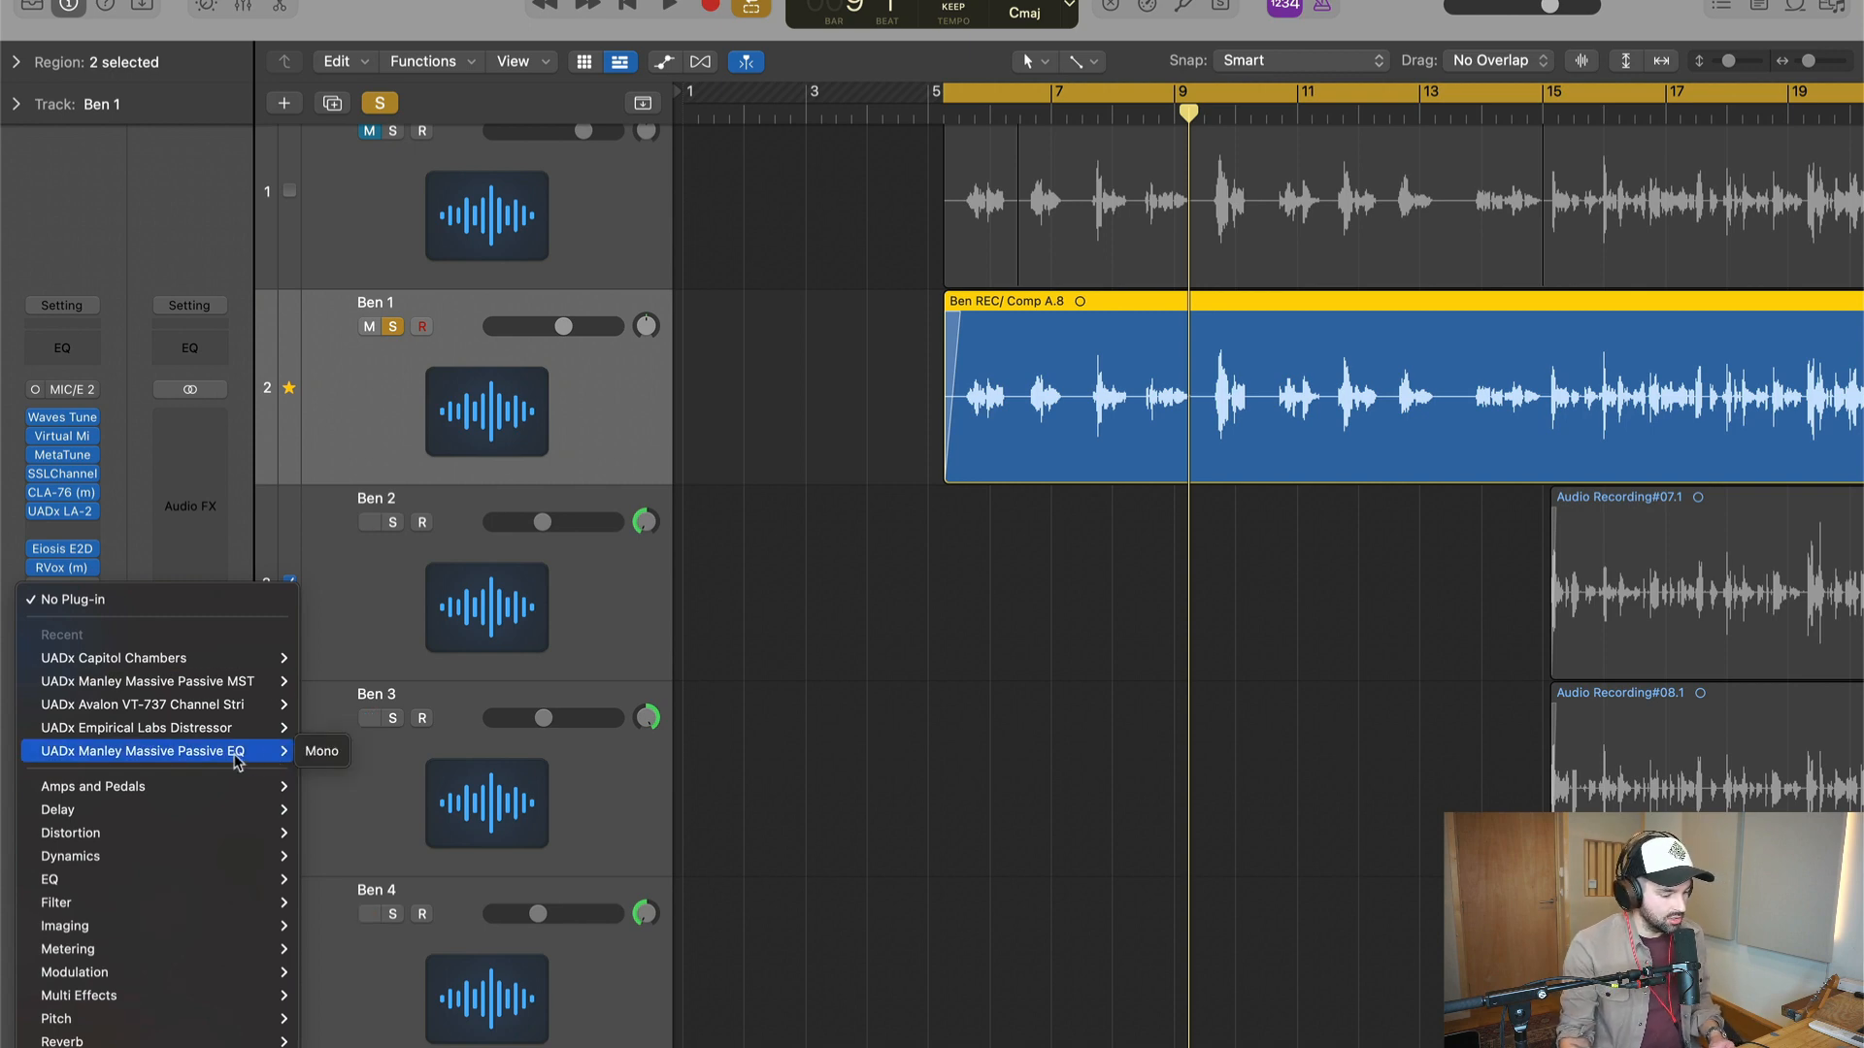
pyautogui.click(321, 752)
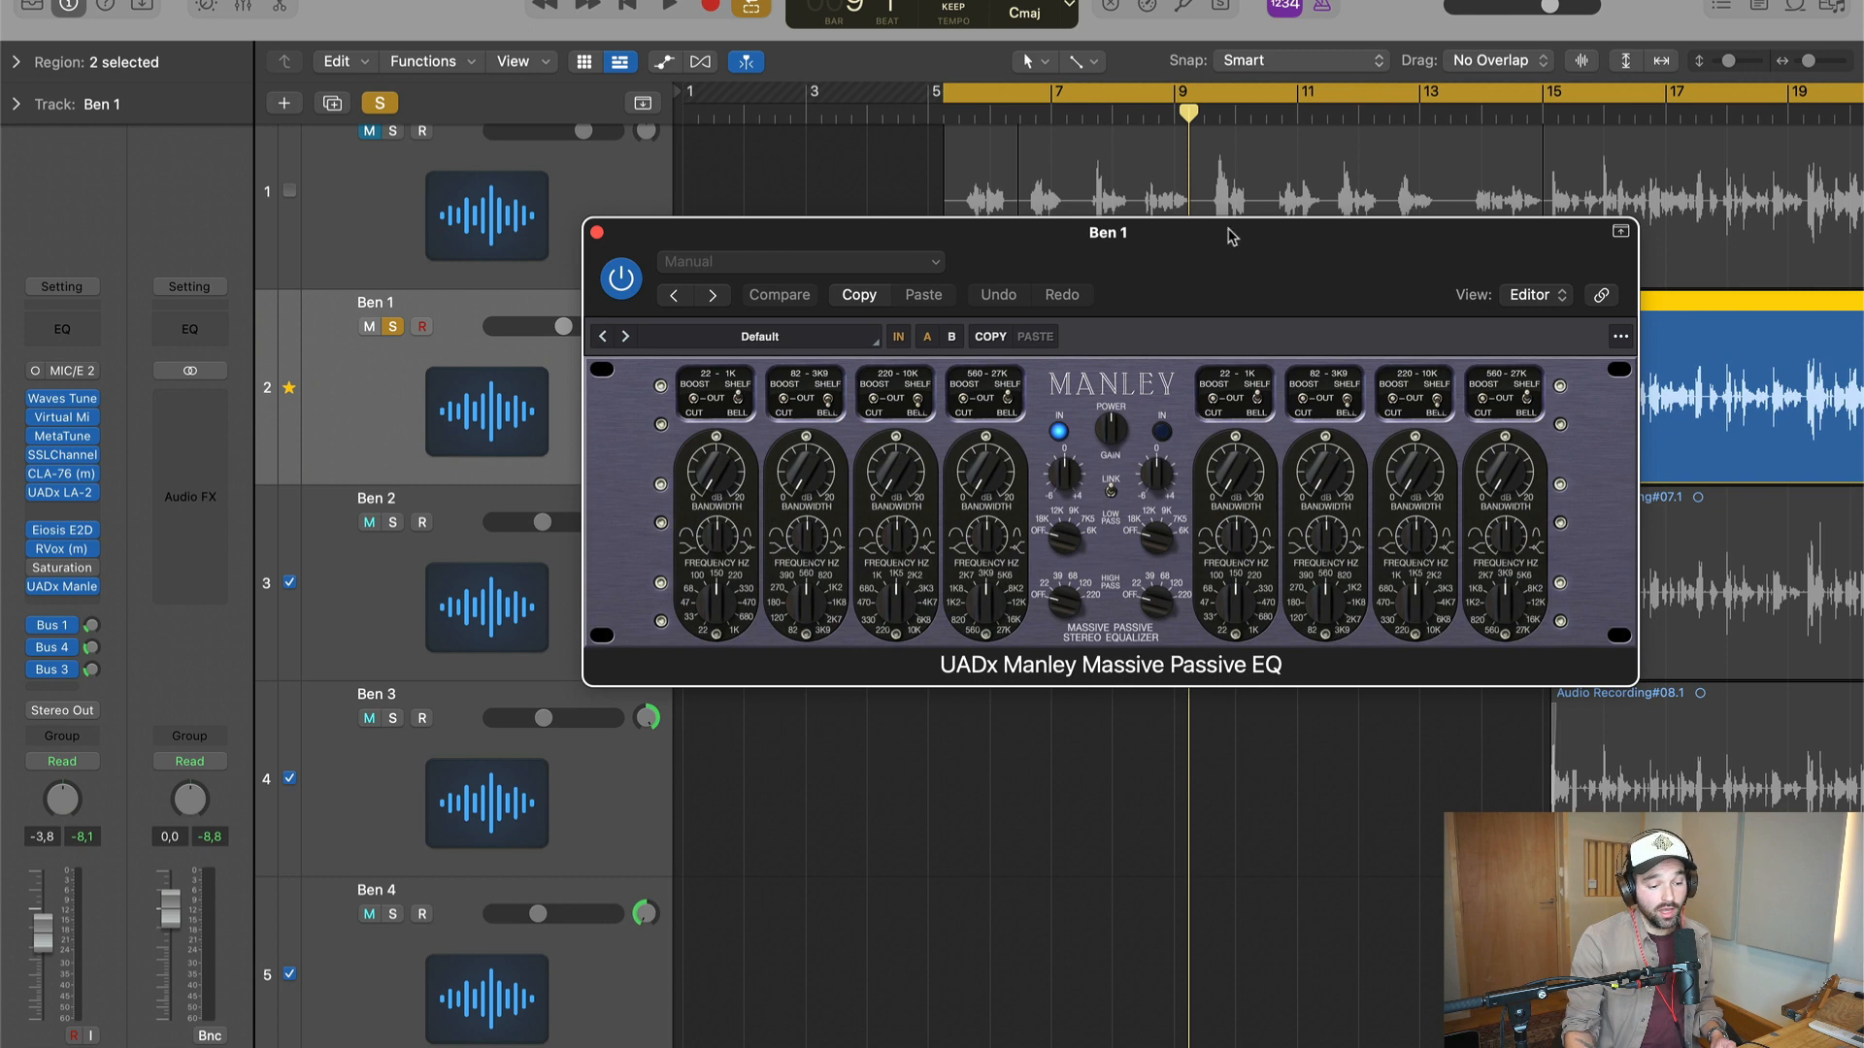
pyautogui.moveTo(1230, 235); pyautogui.dragTo(1193, 247)
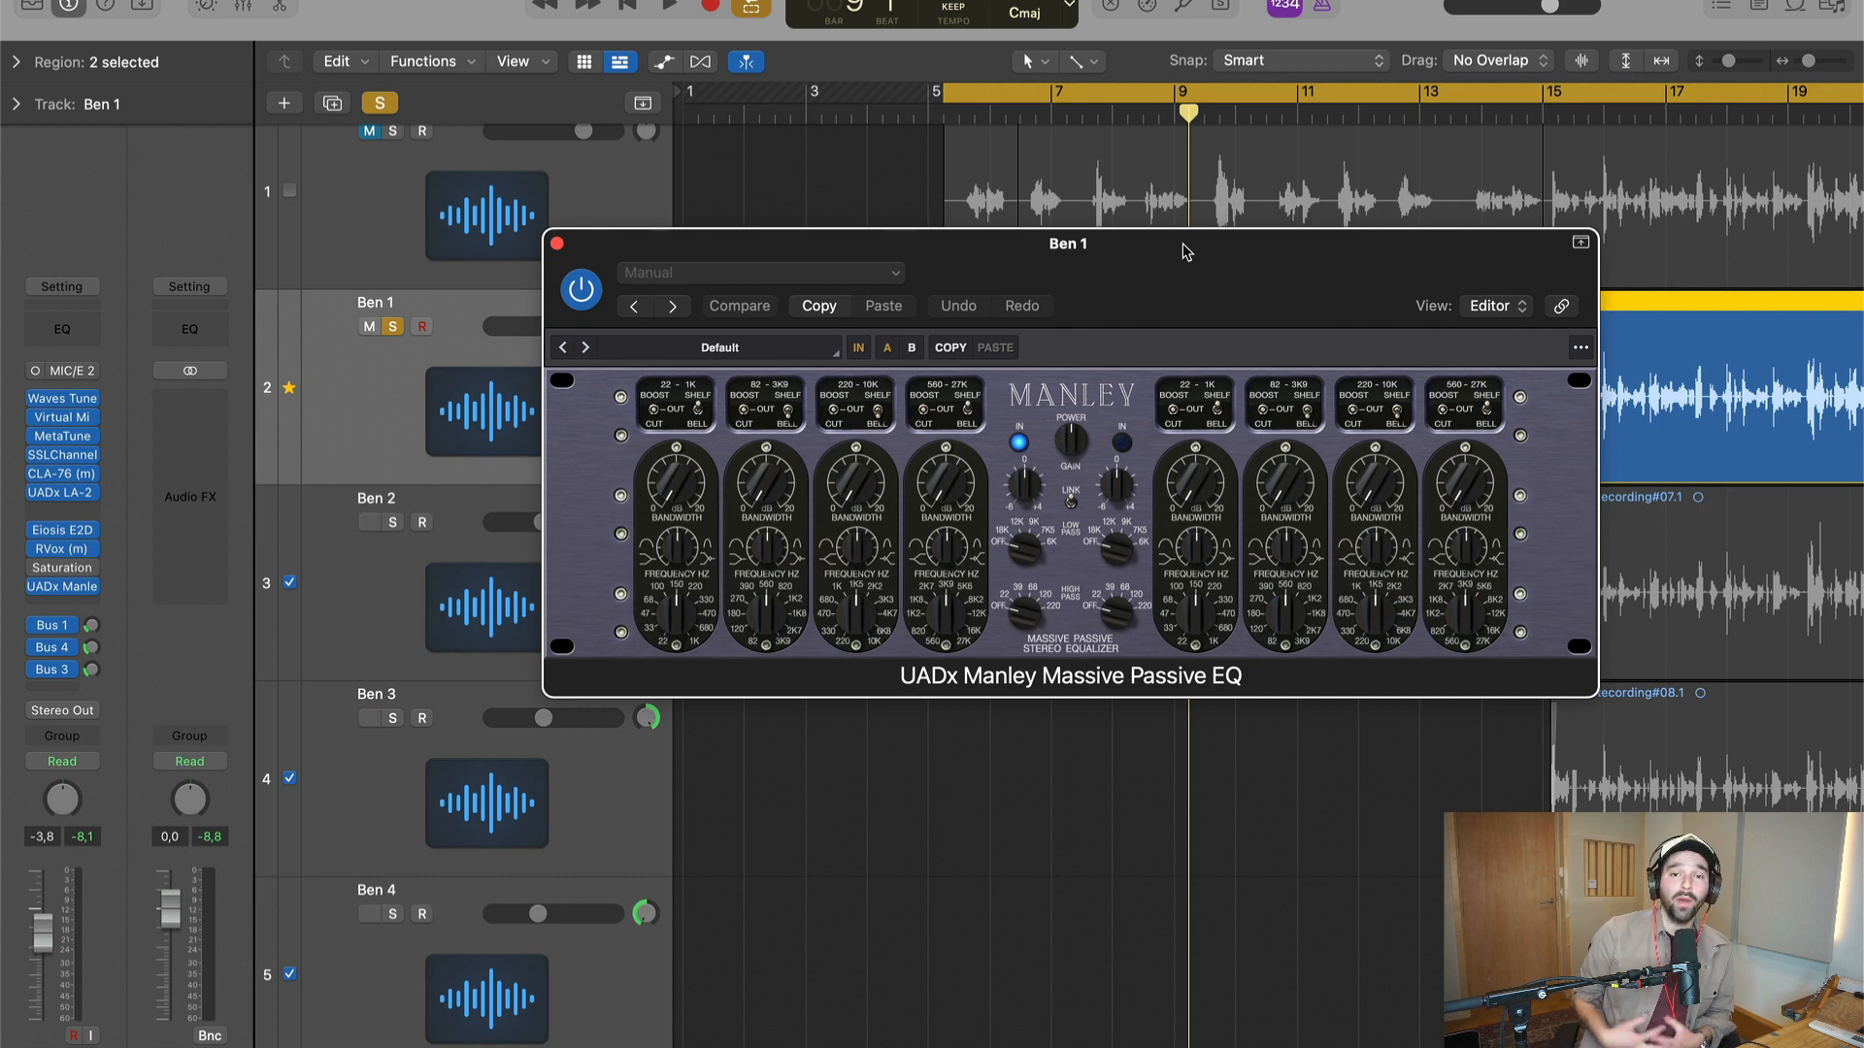
pyautogui.moveTo(1168, 250); pyautogui.dragTo(1127, 350)
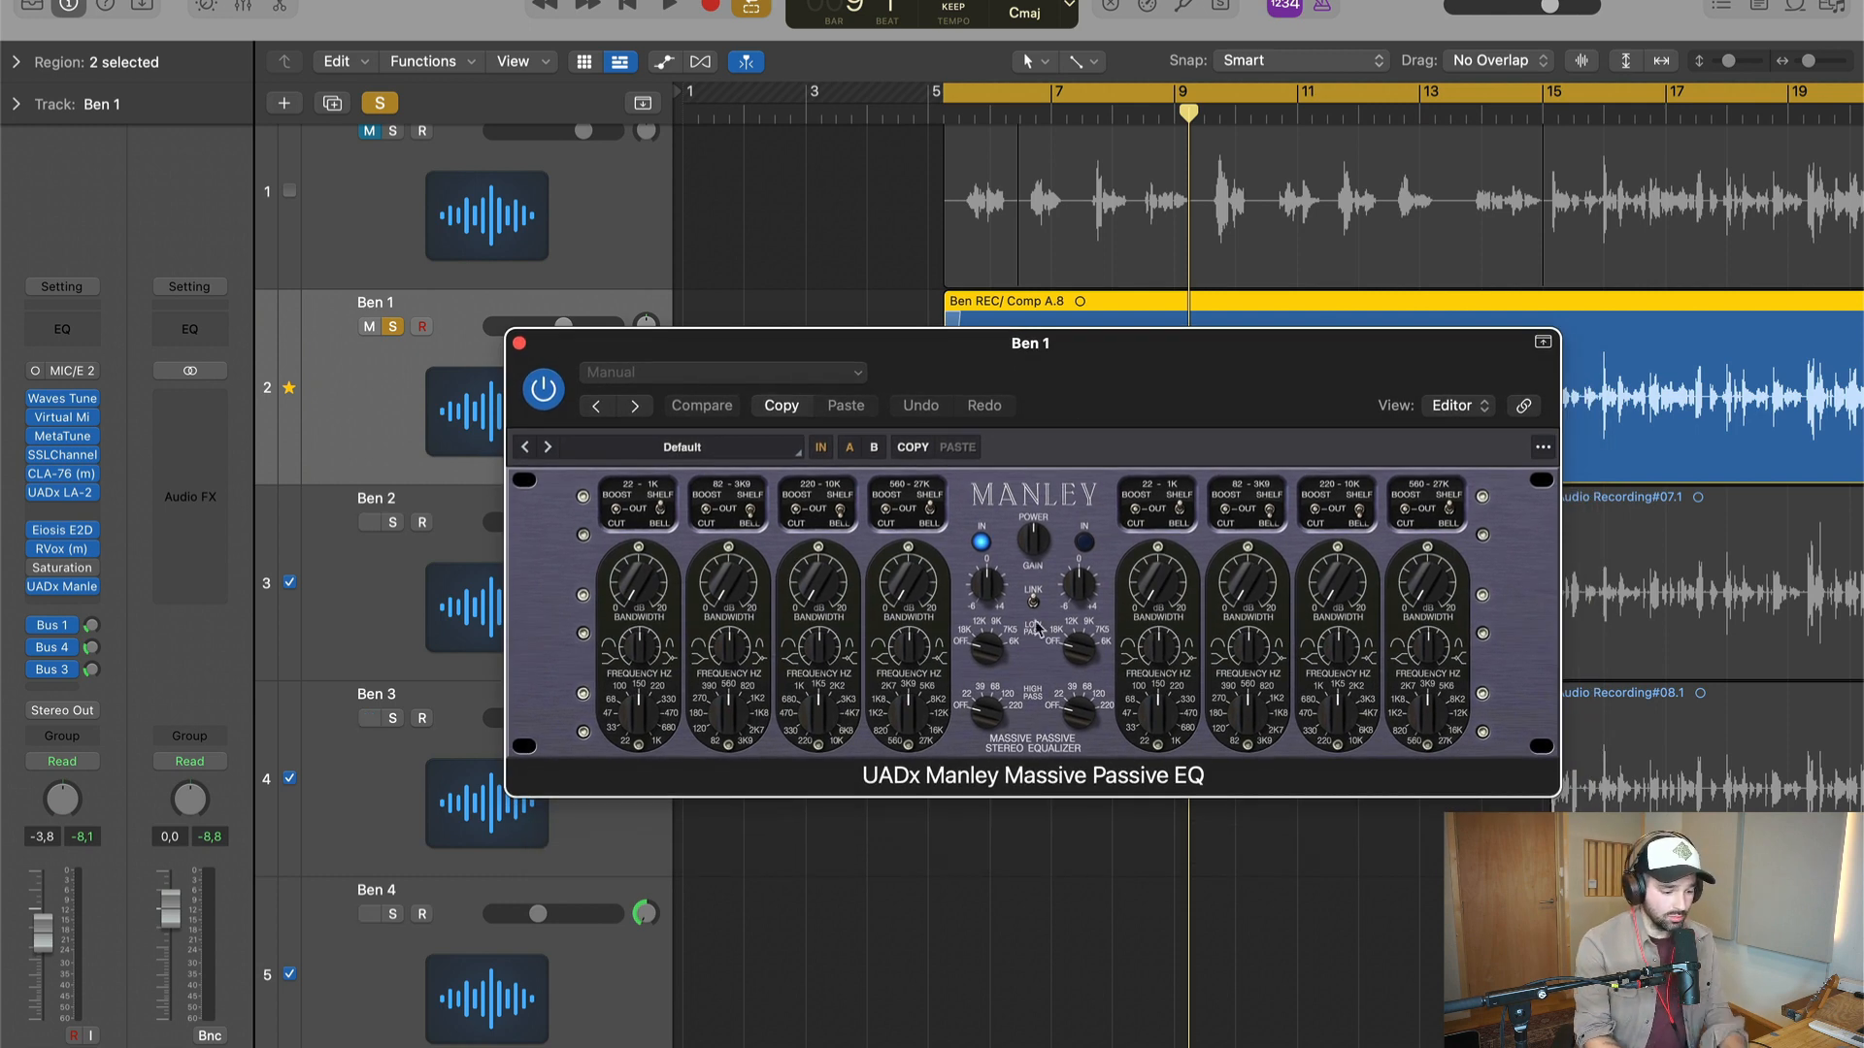
# - Audition the soloed vocal and set the Massive Passive's 560–27K band to boost
pyautogui.press('space')
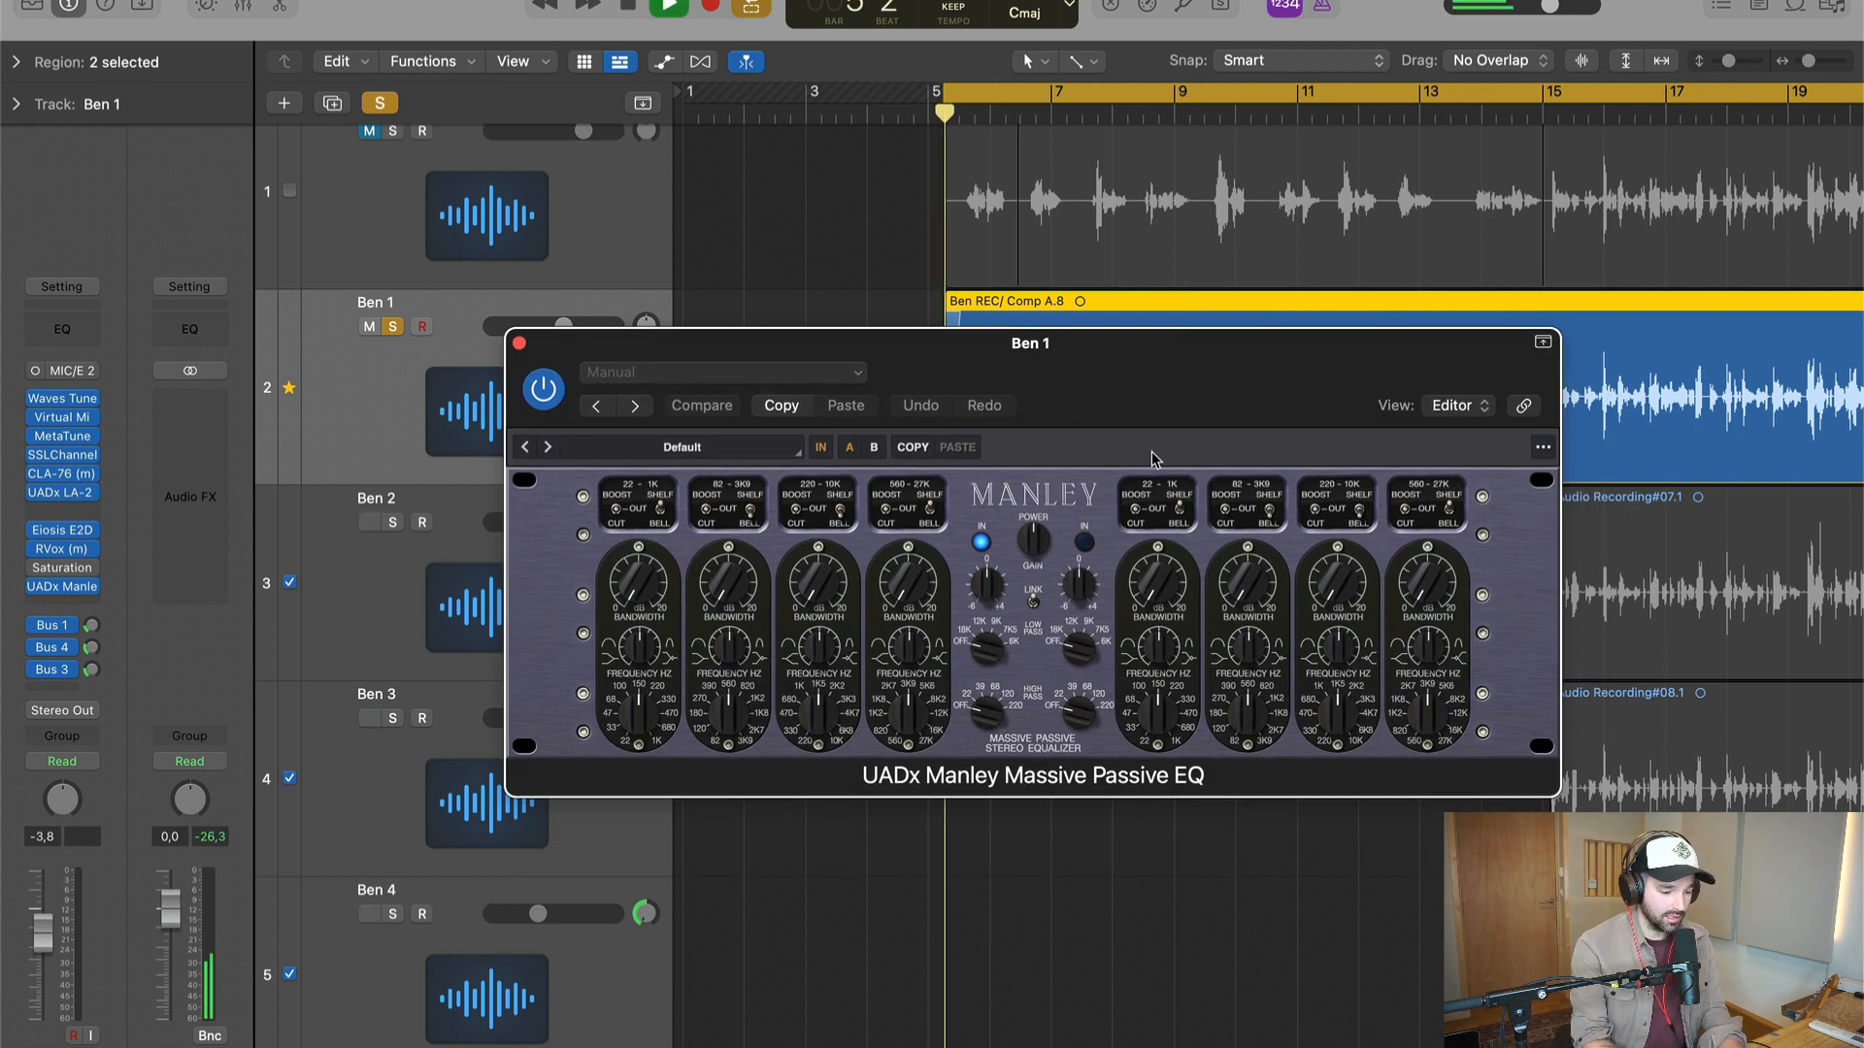
pyautogui.click(885, 509)
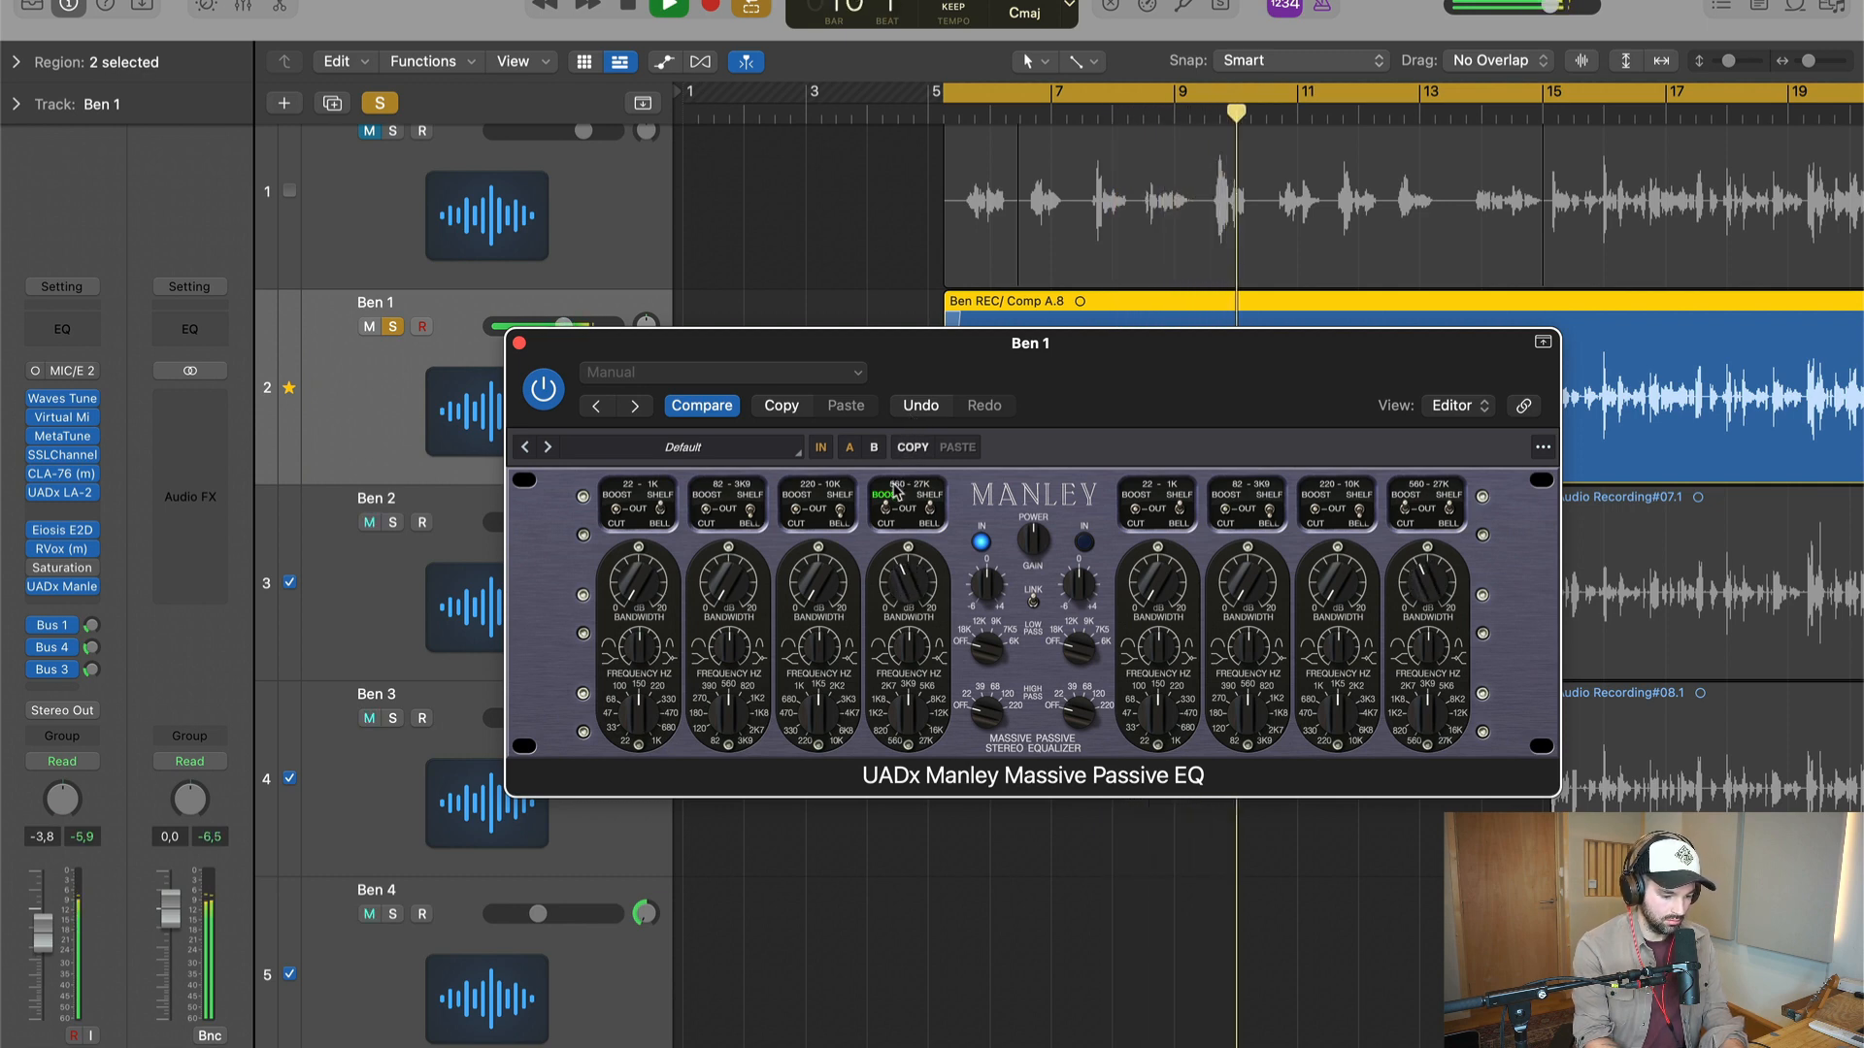
pyautogui.press('space')
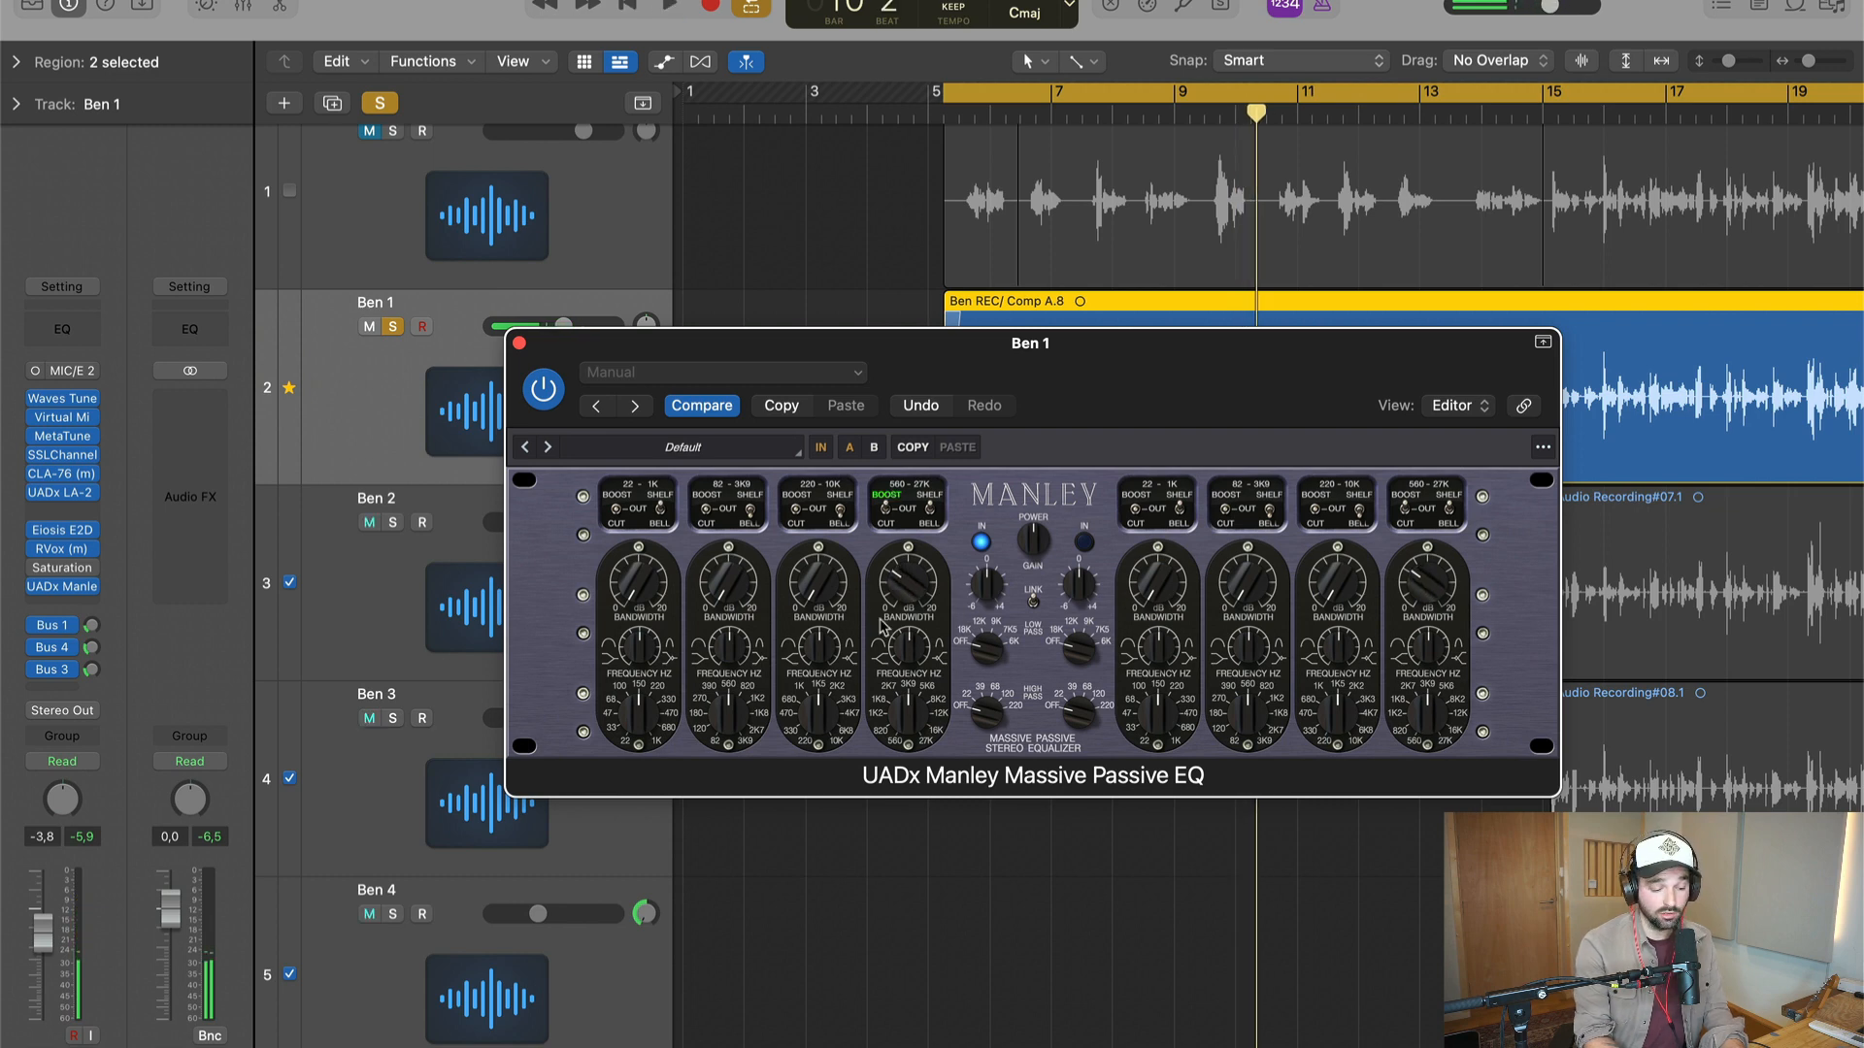
pyautogui.press('space')
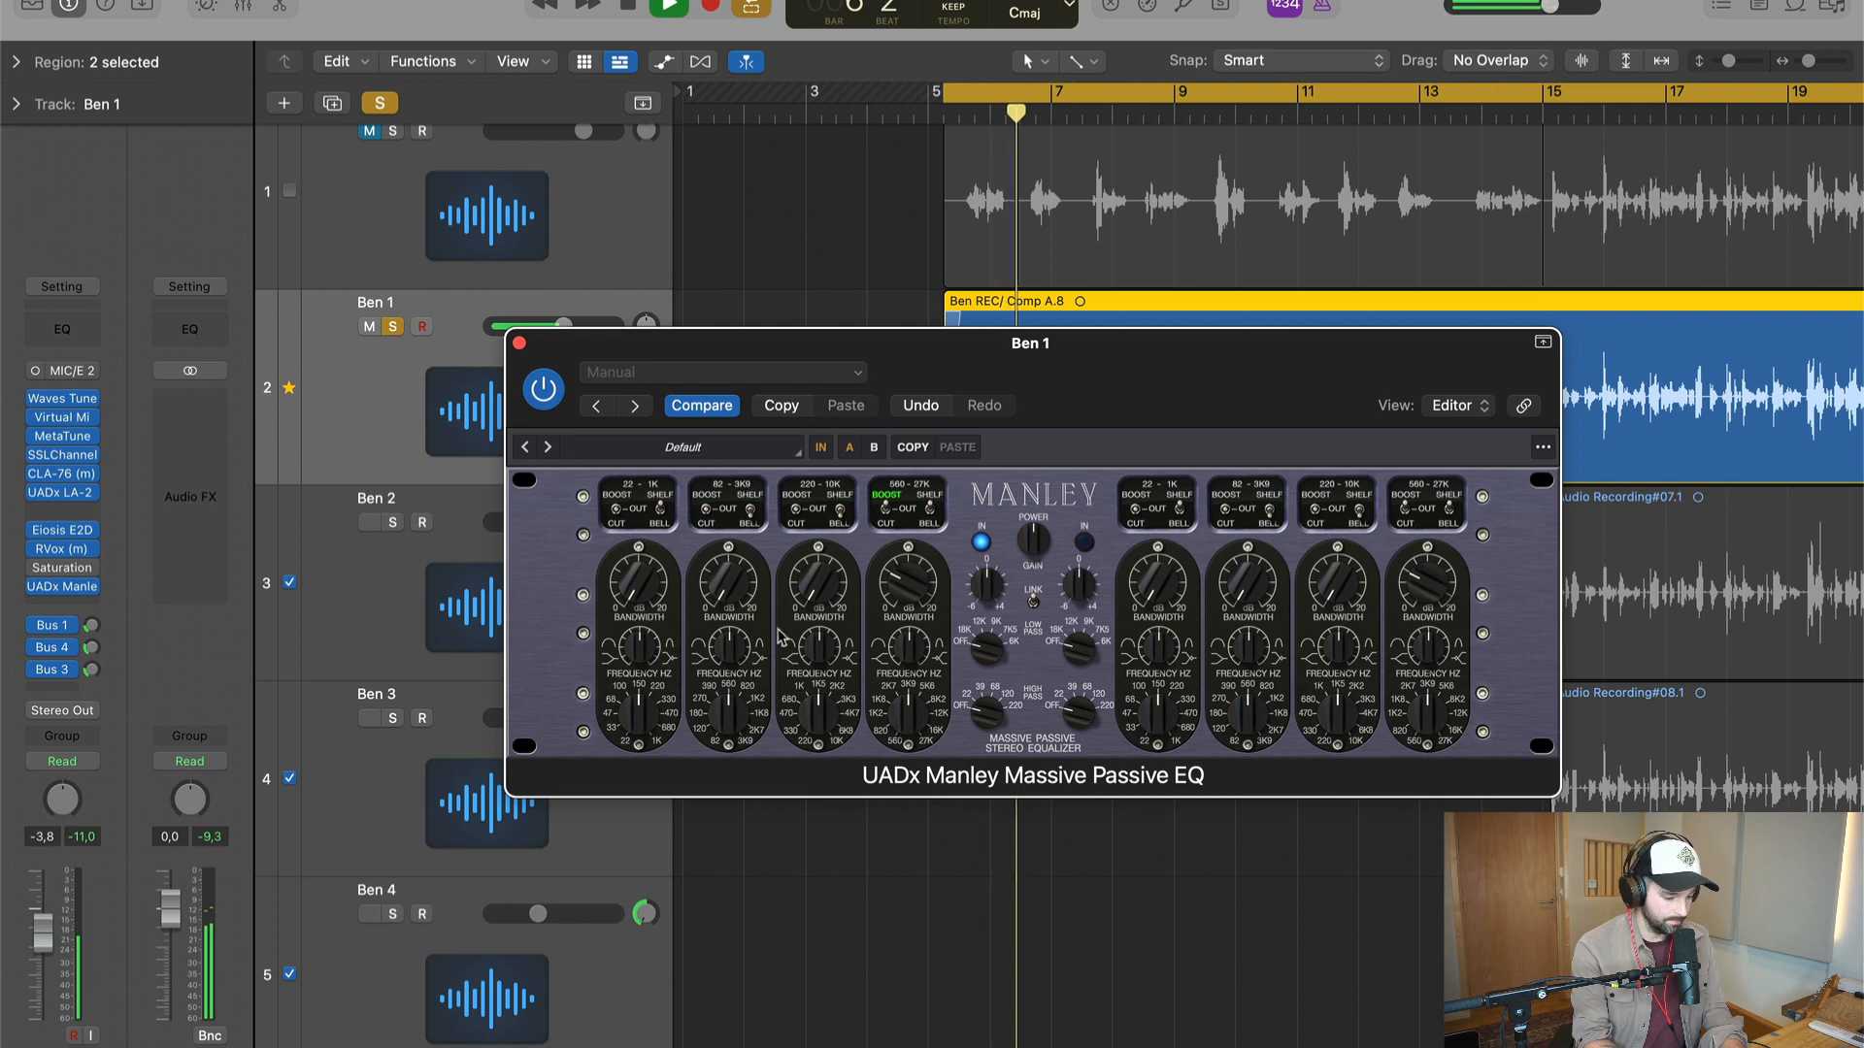
# - Set the 82–3K9 band to cut, adjust its gain and frequency, and set the 22–1K band to boost
pyautogui.click(706, 510)
pyautogui.click(706, 510)
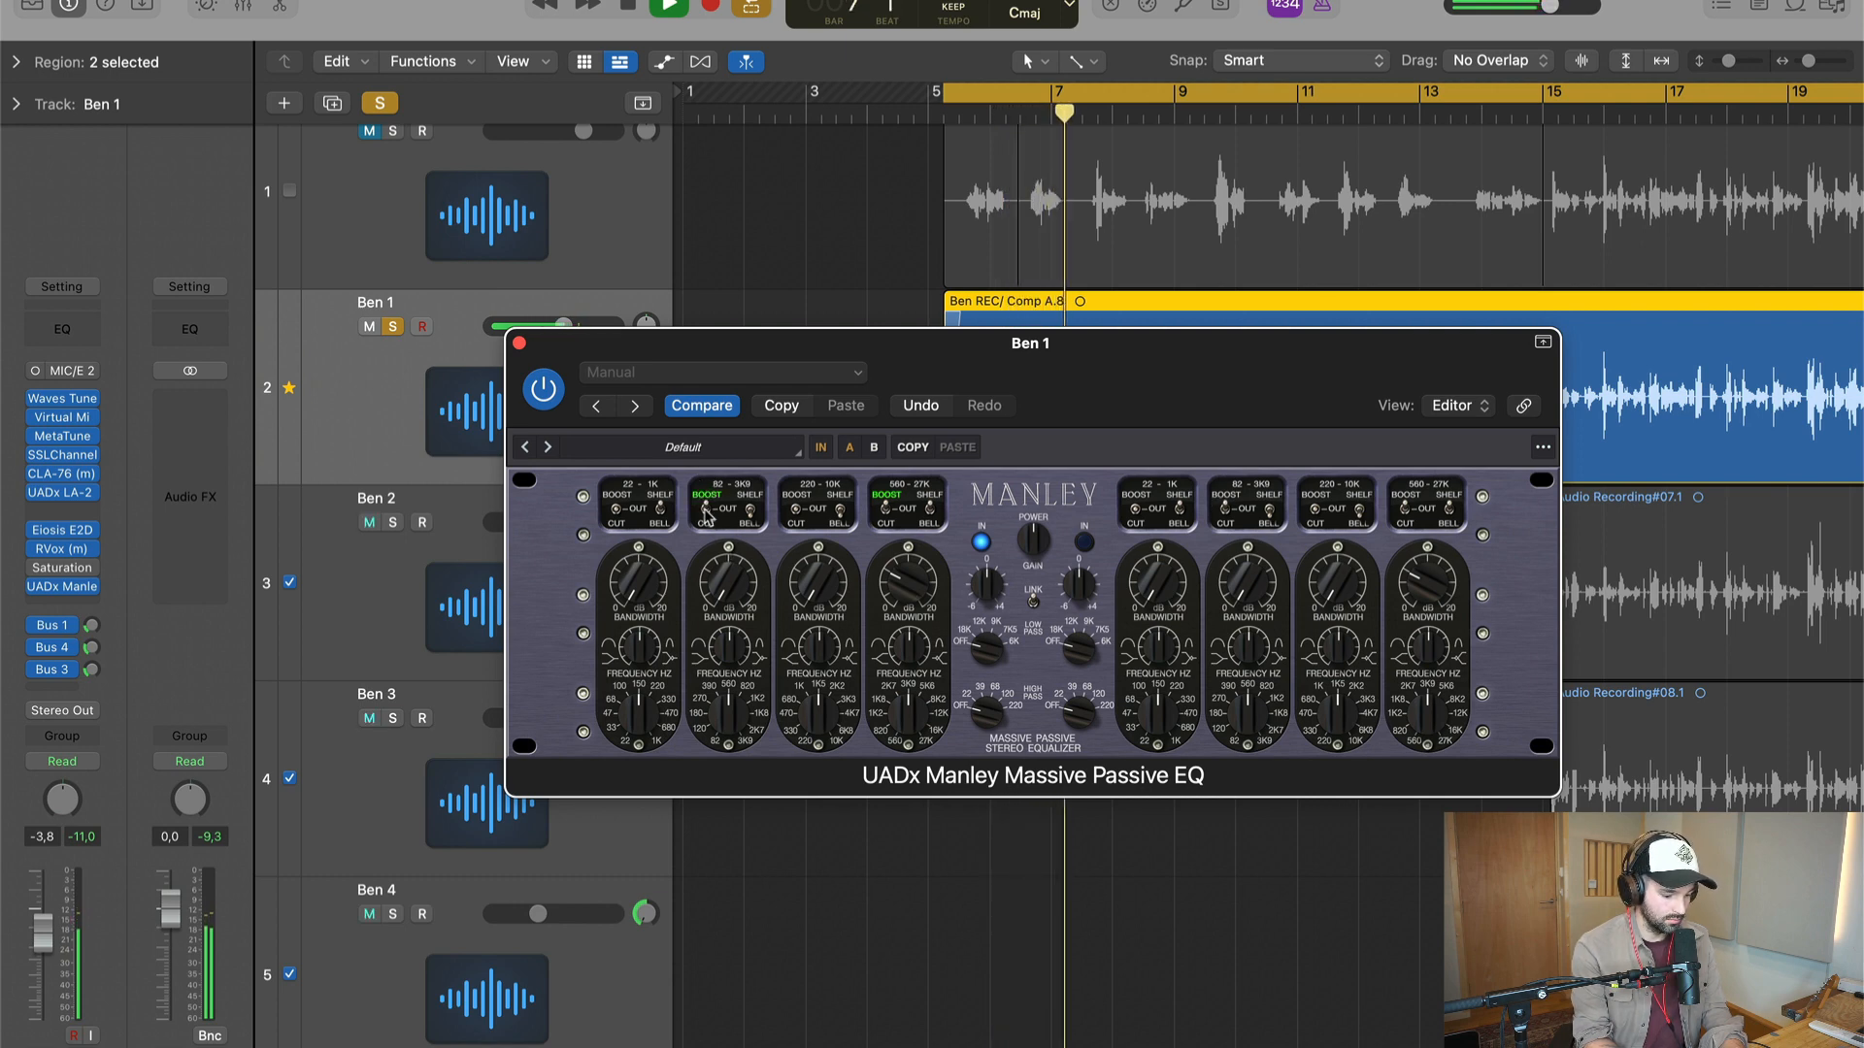
pyautogui.moveTo(720, 573); pyautogui.dragTo(744, 439)
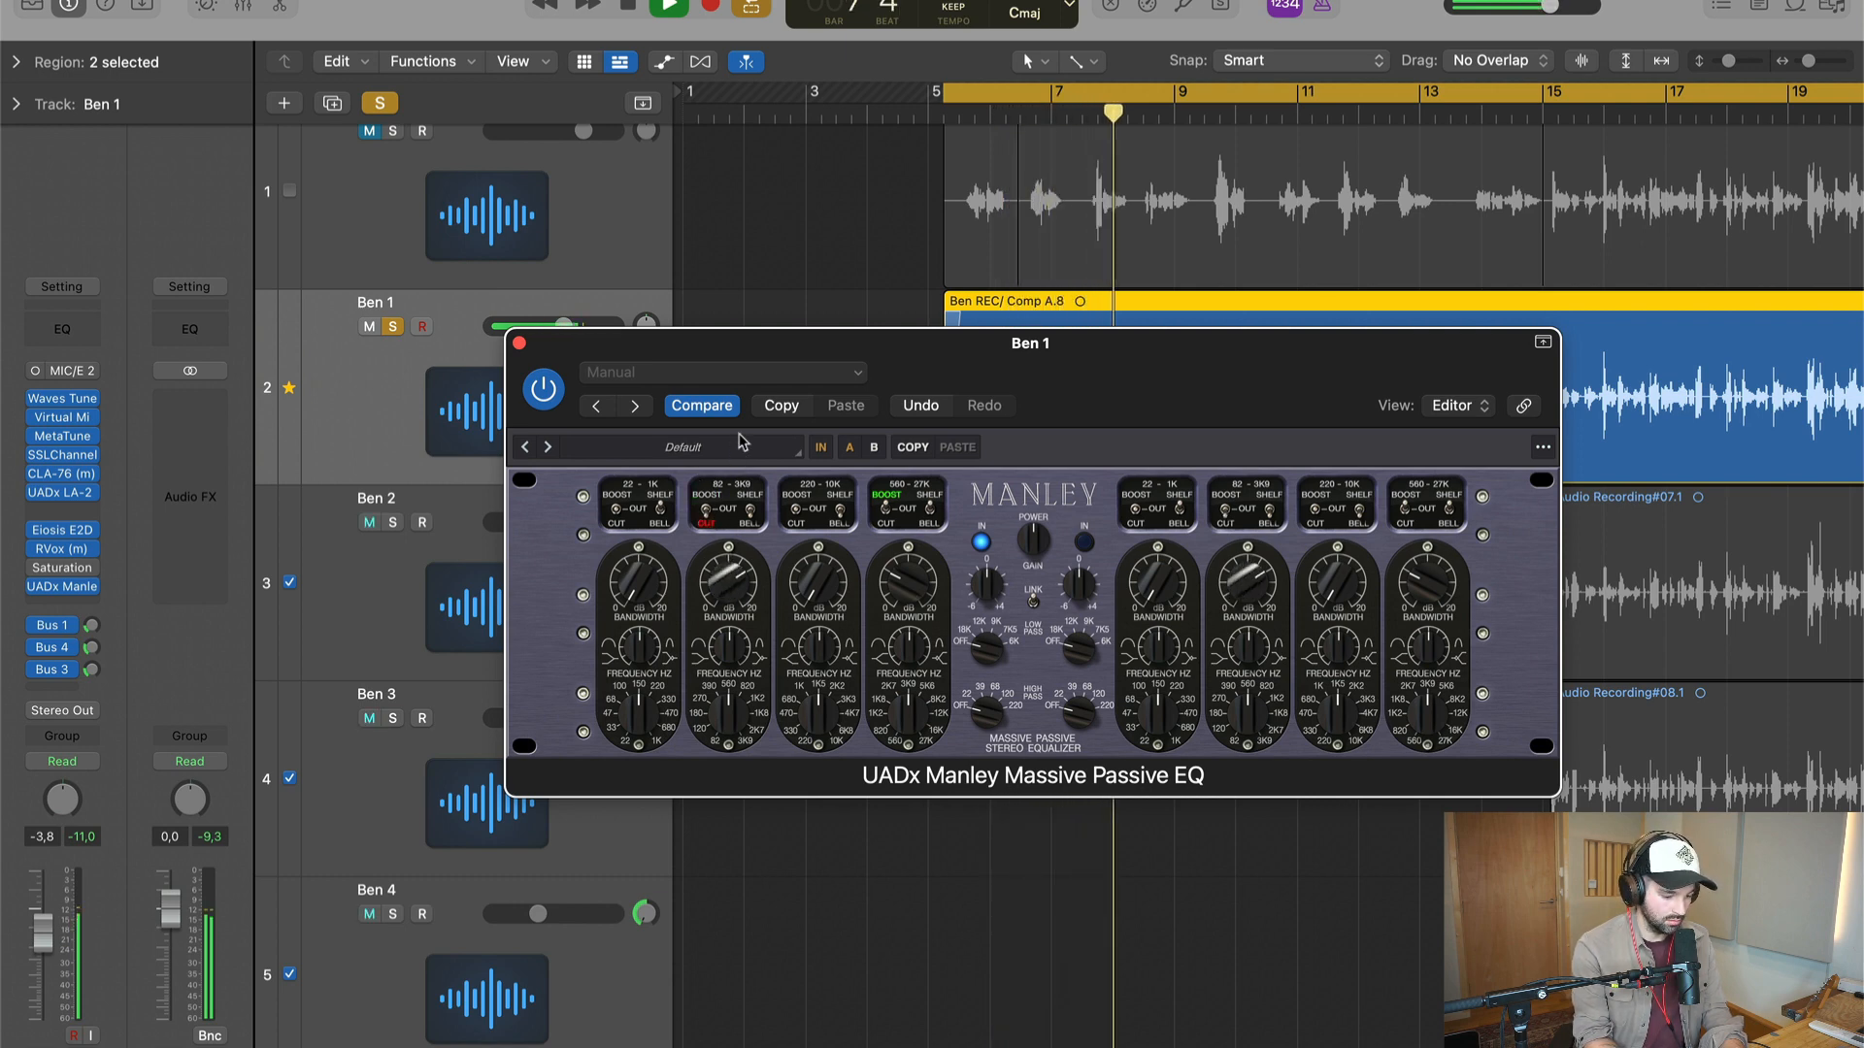
pyautogui.moveTo(730, 704); pyautogui.dragTo(734, 656)
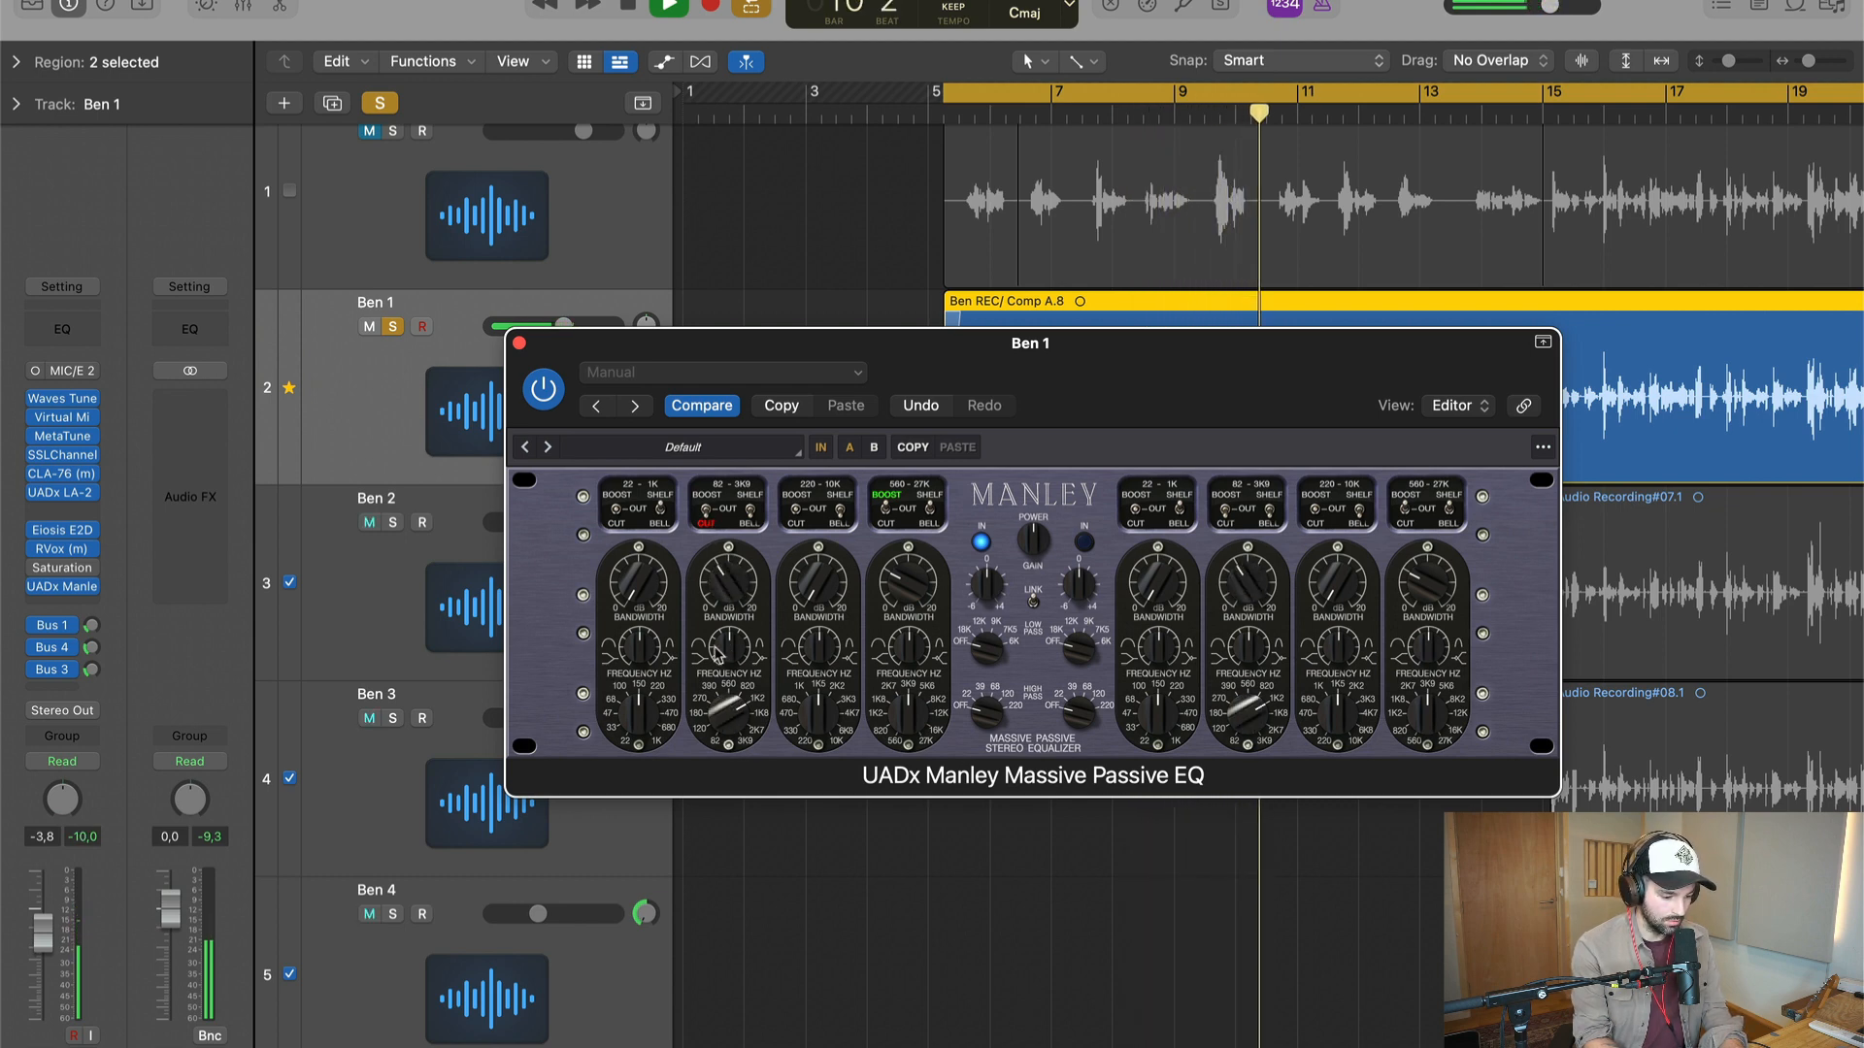
pyautogui.click(615, 490)
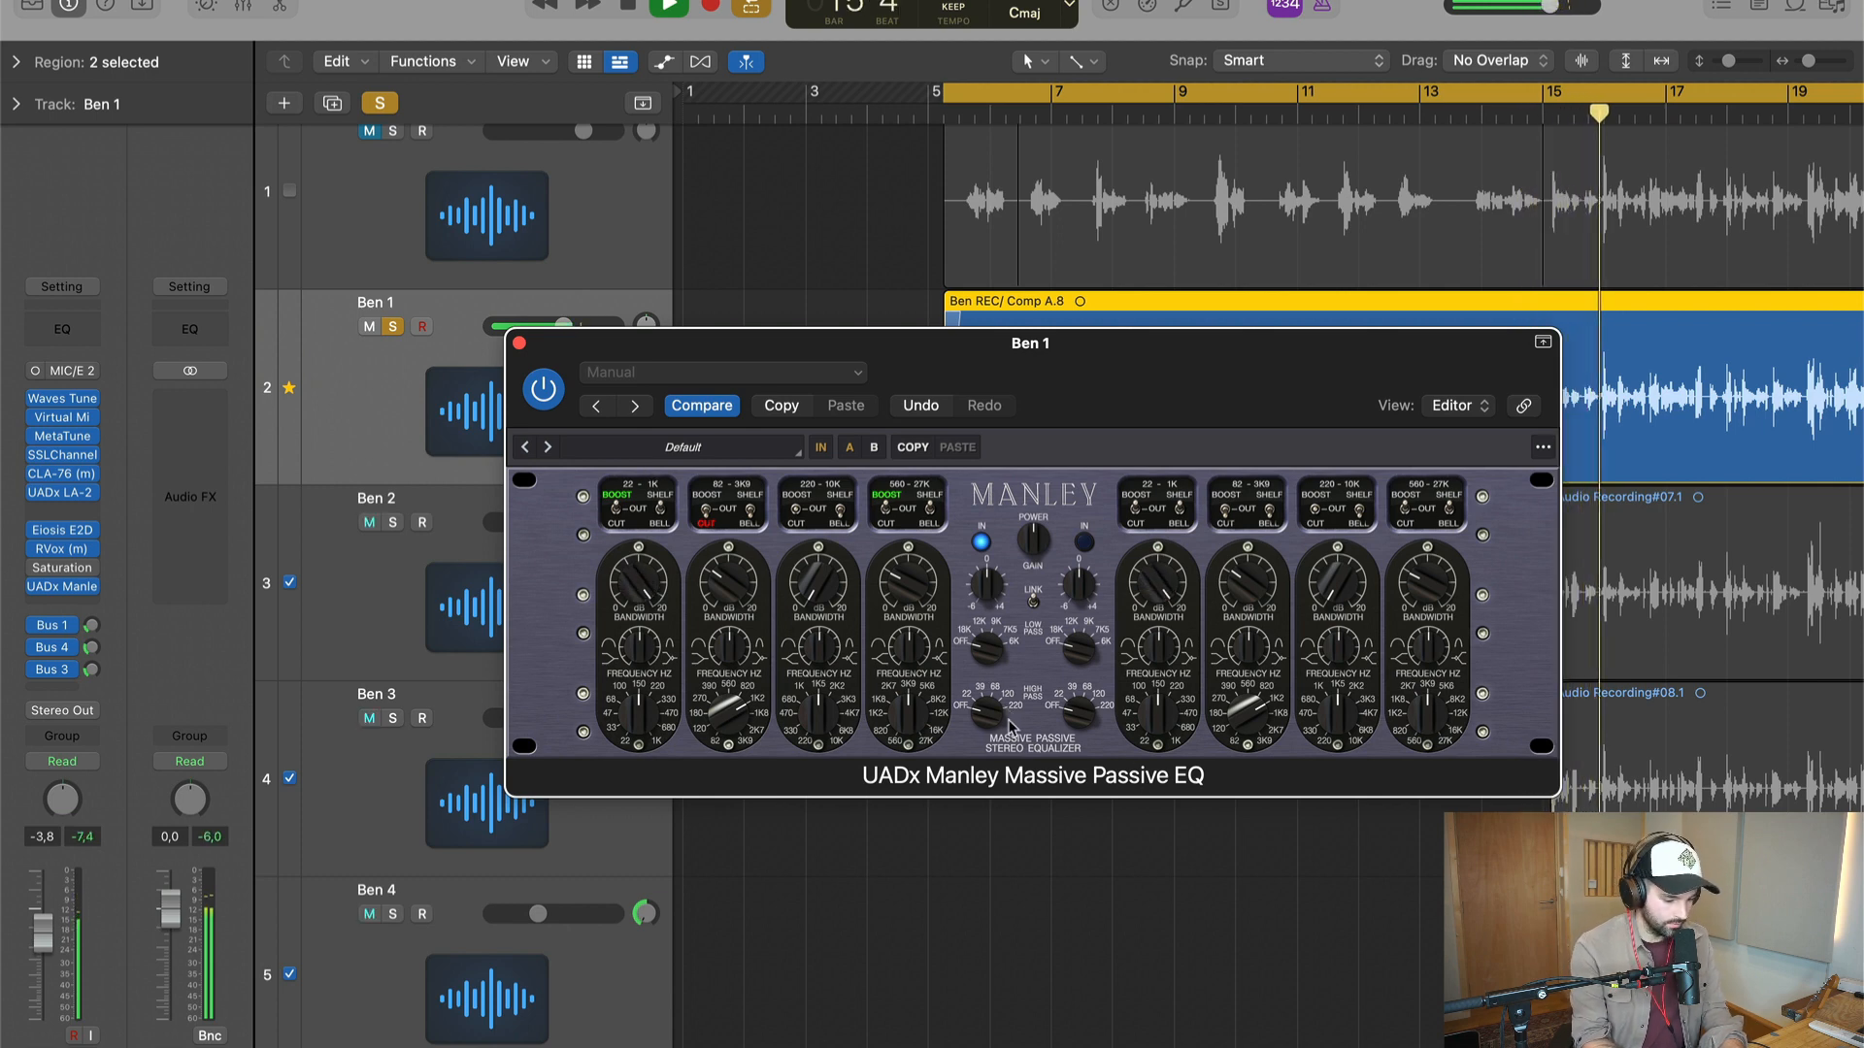
# - Compare the vocal with the Massive Passive EQ bypassed and active during playback, ending with it active and playback stopped
pyautogui.click(544, 390)
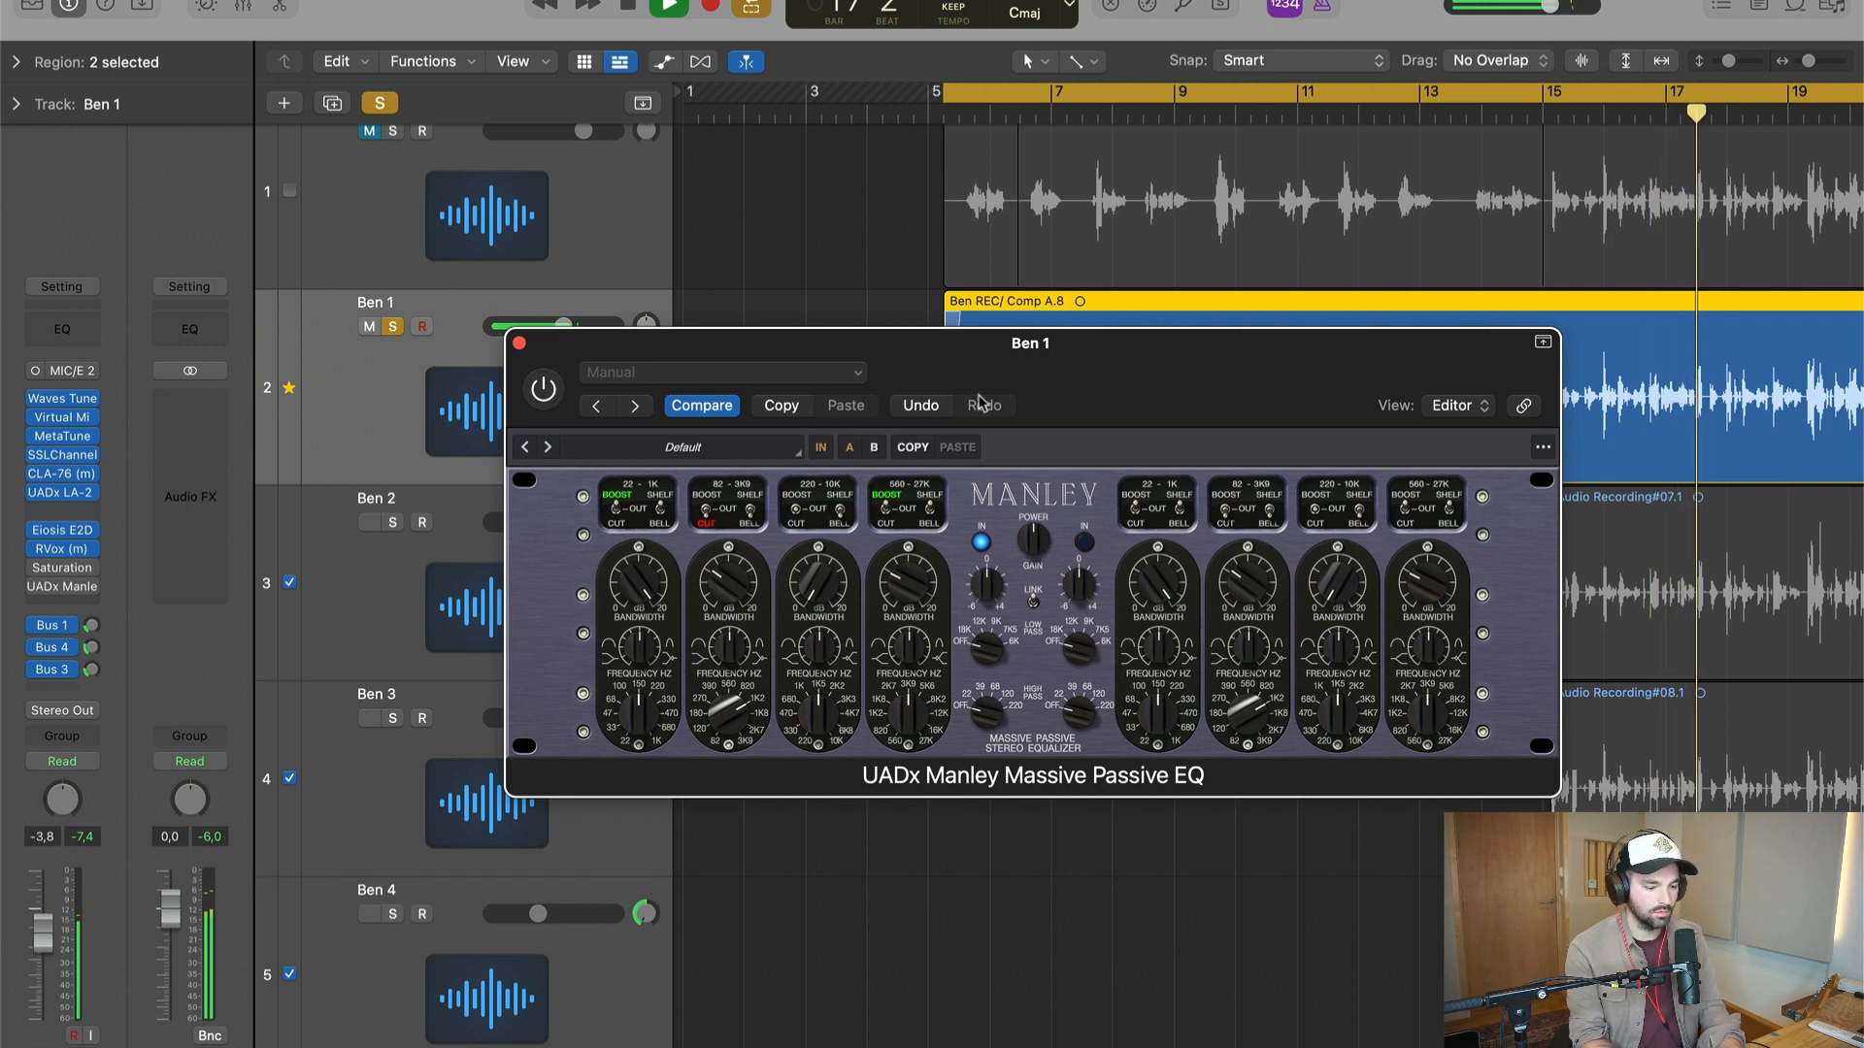
pyautogui.click(544, 389)
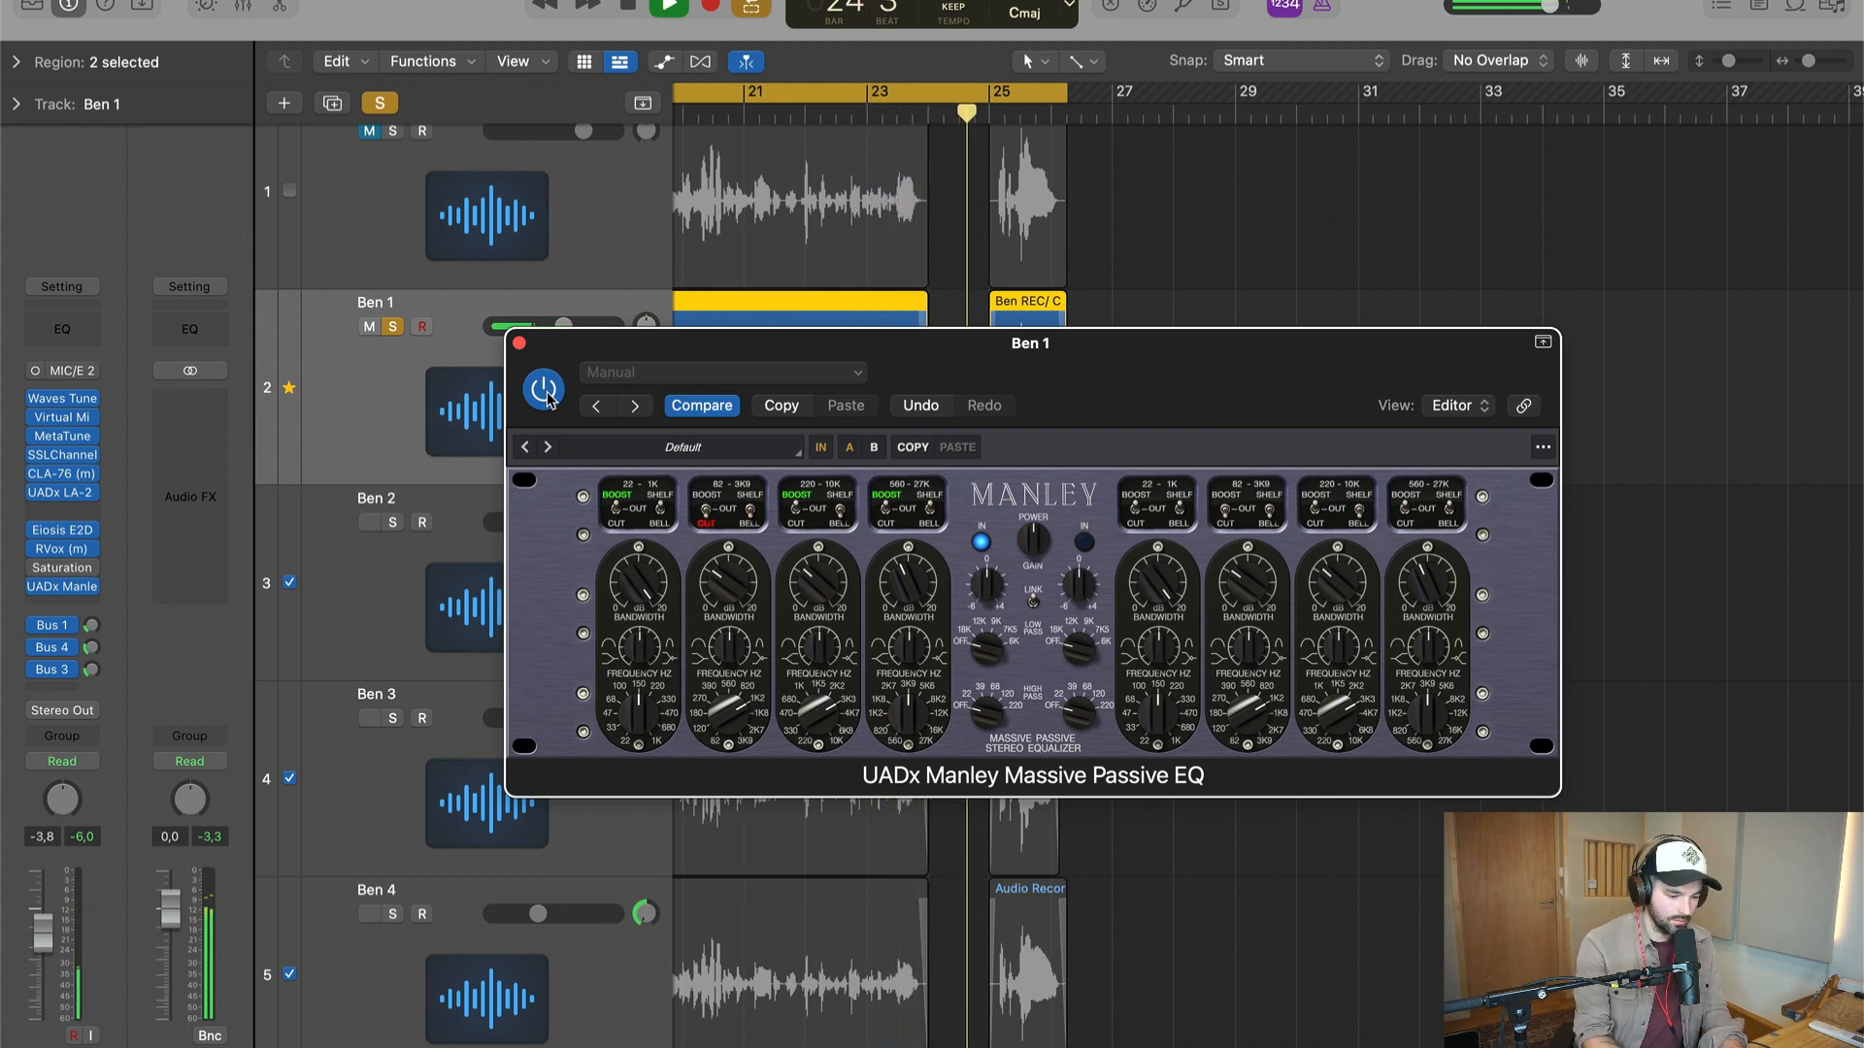
pyautogui.click(544, 391)
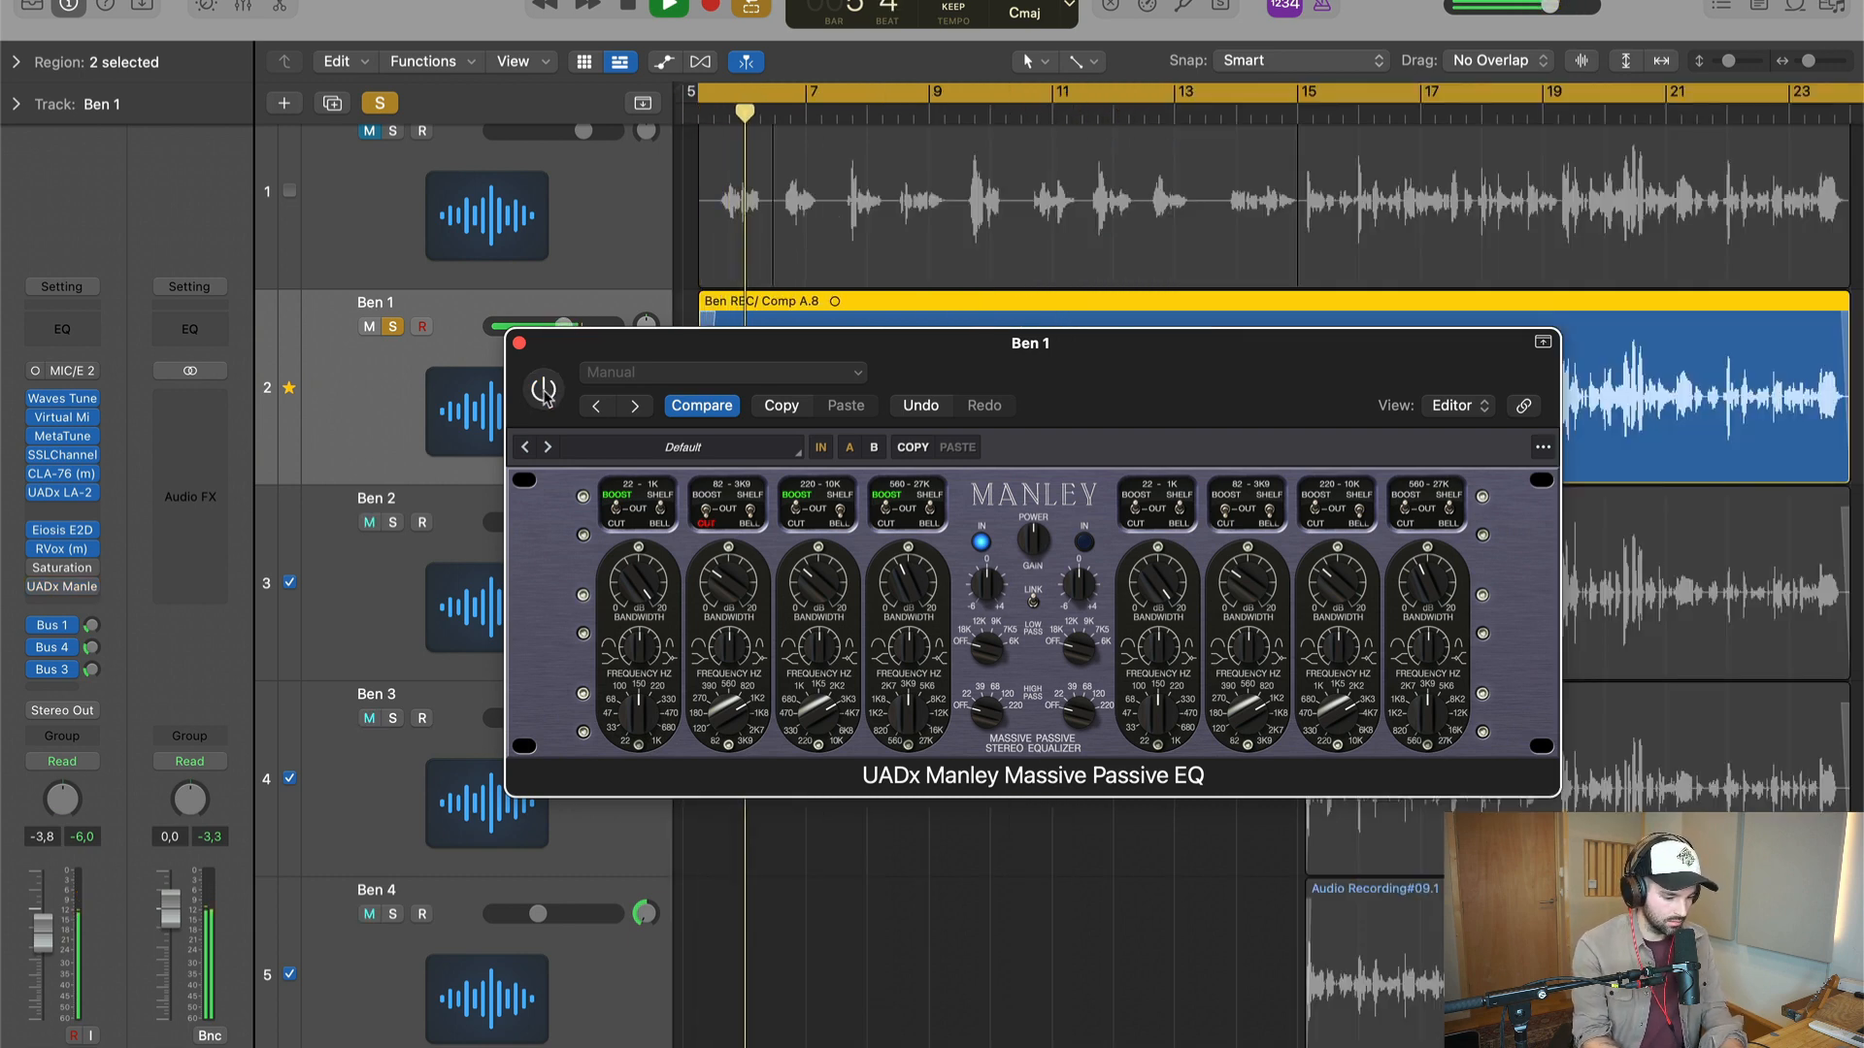
pyautogui.click(544, 391)
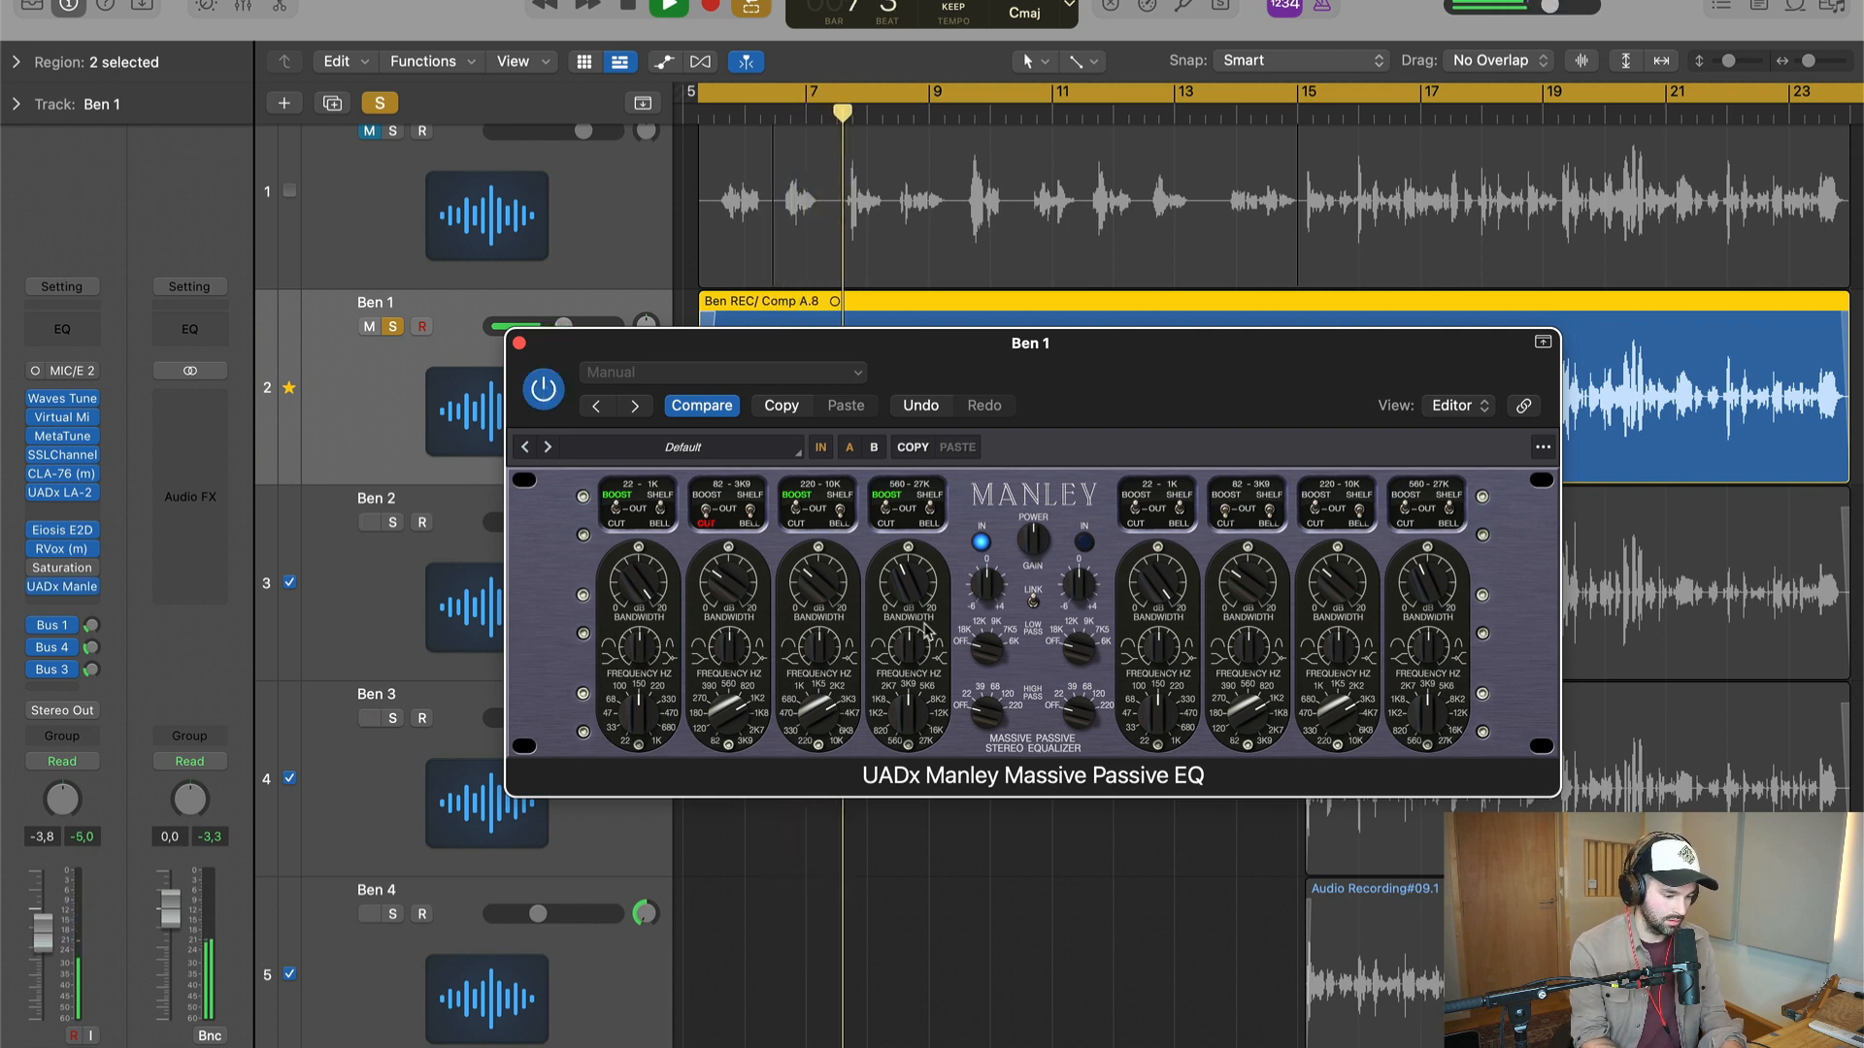
pyautogui.press('space')
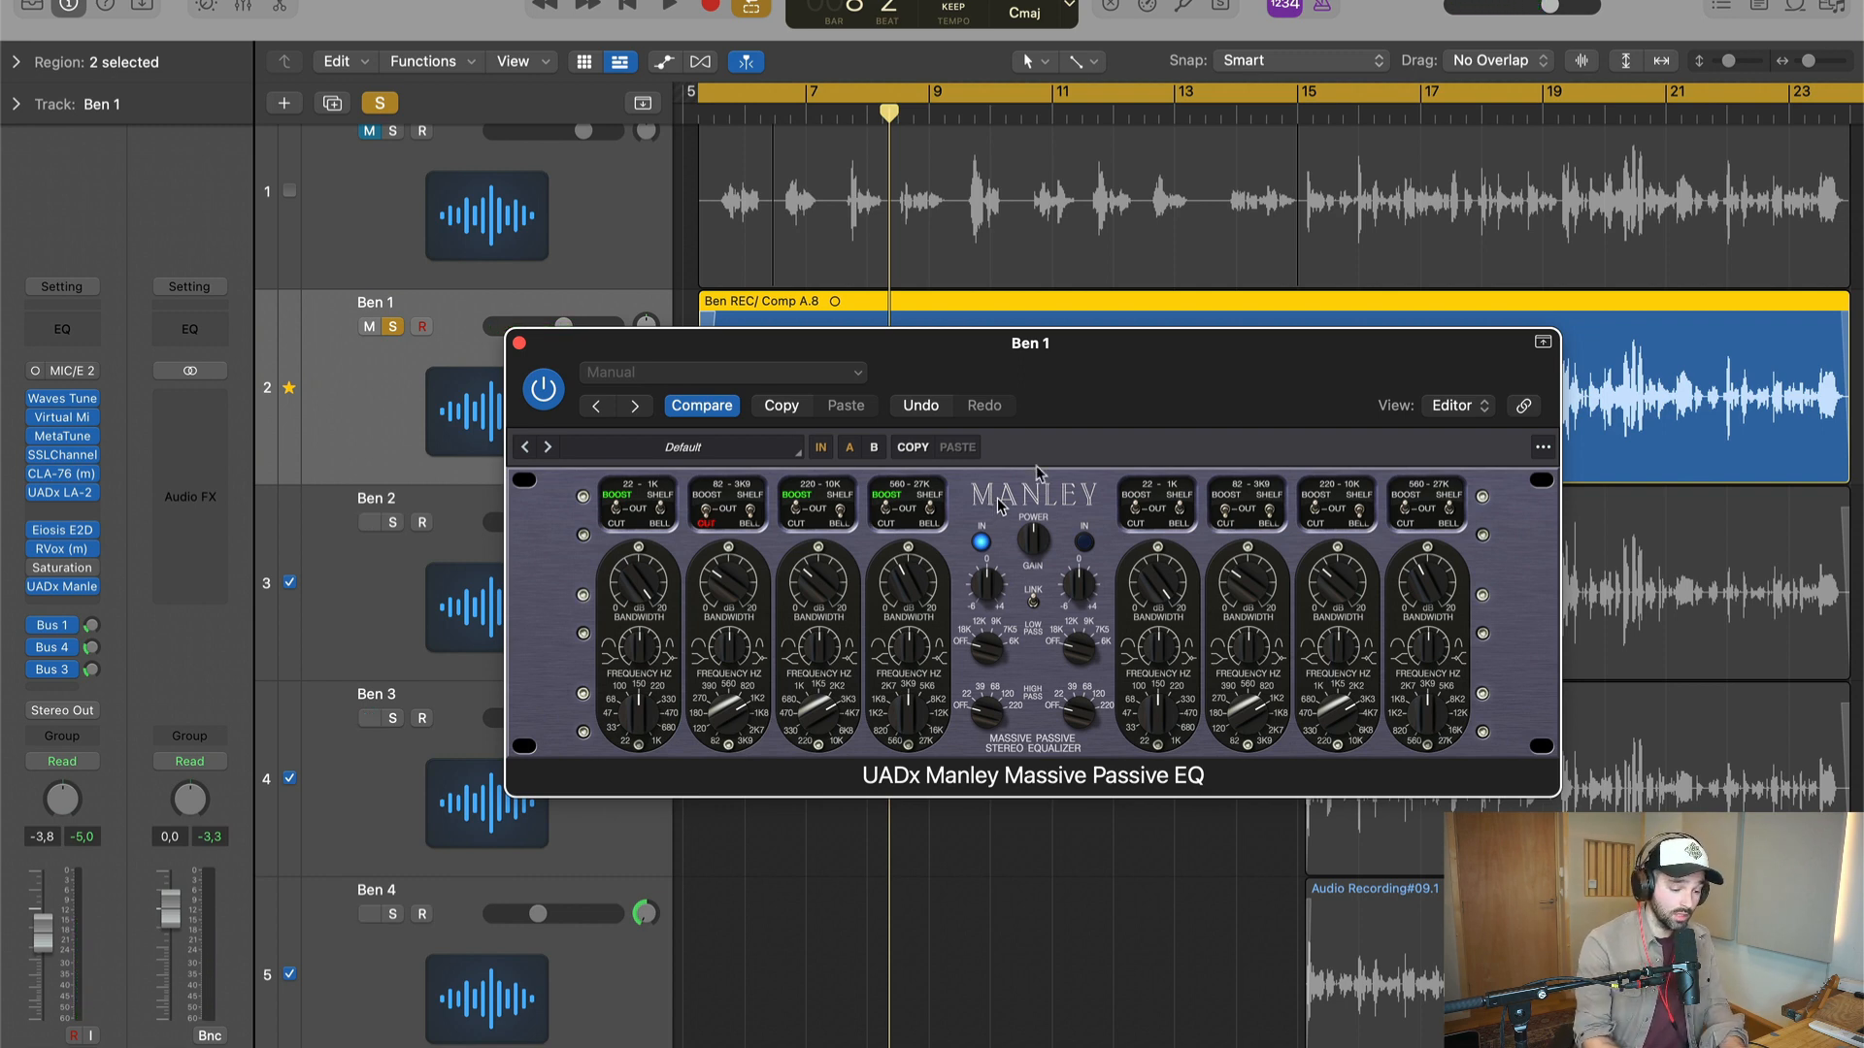
# - Close the Massive Passive EQ and replace it in its insert slot with a mono UADx Empirical Labs Distressor
pyautogui.moveTo(1129, 347); pyautogui.dragTo(1140, 328)
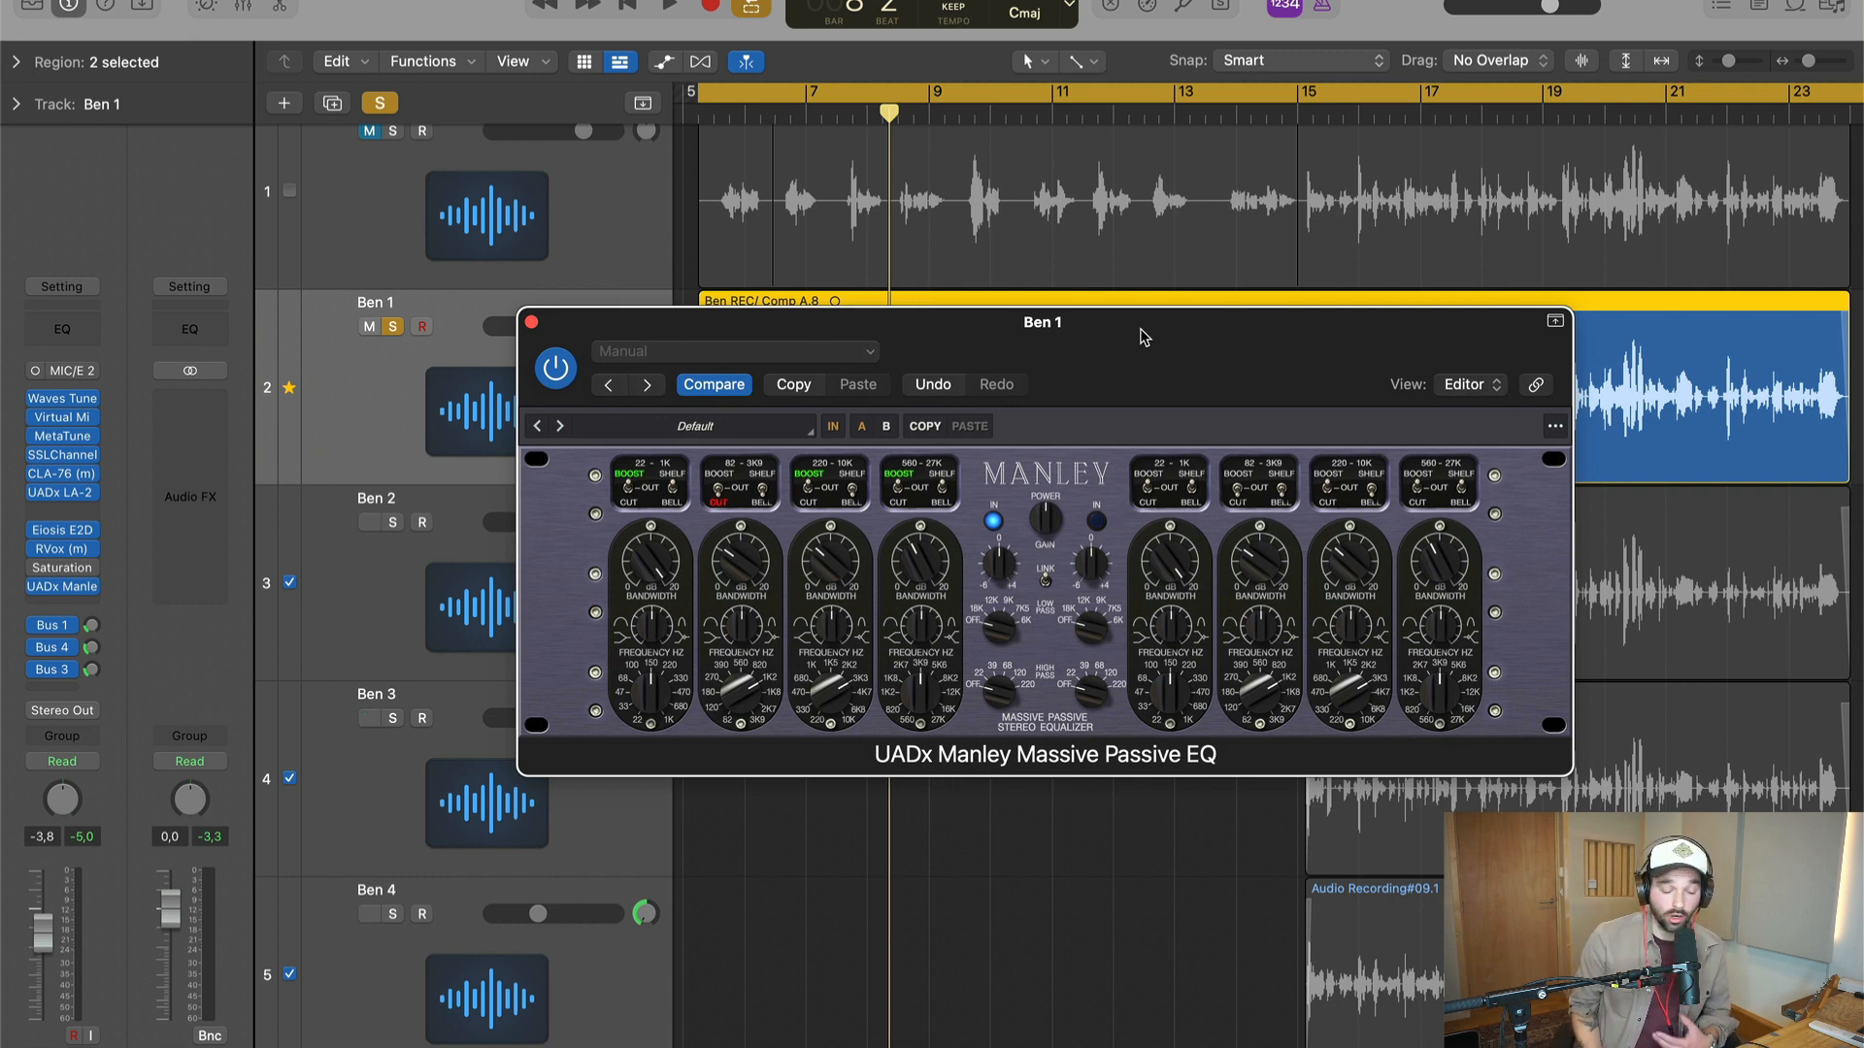
pyautogui.moveTo(1104, 335); pyautogui.dragTo(1110, 332)
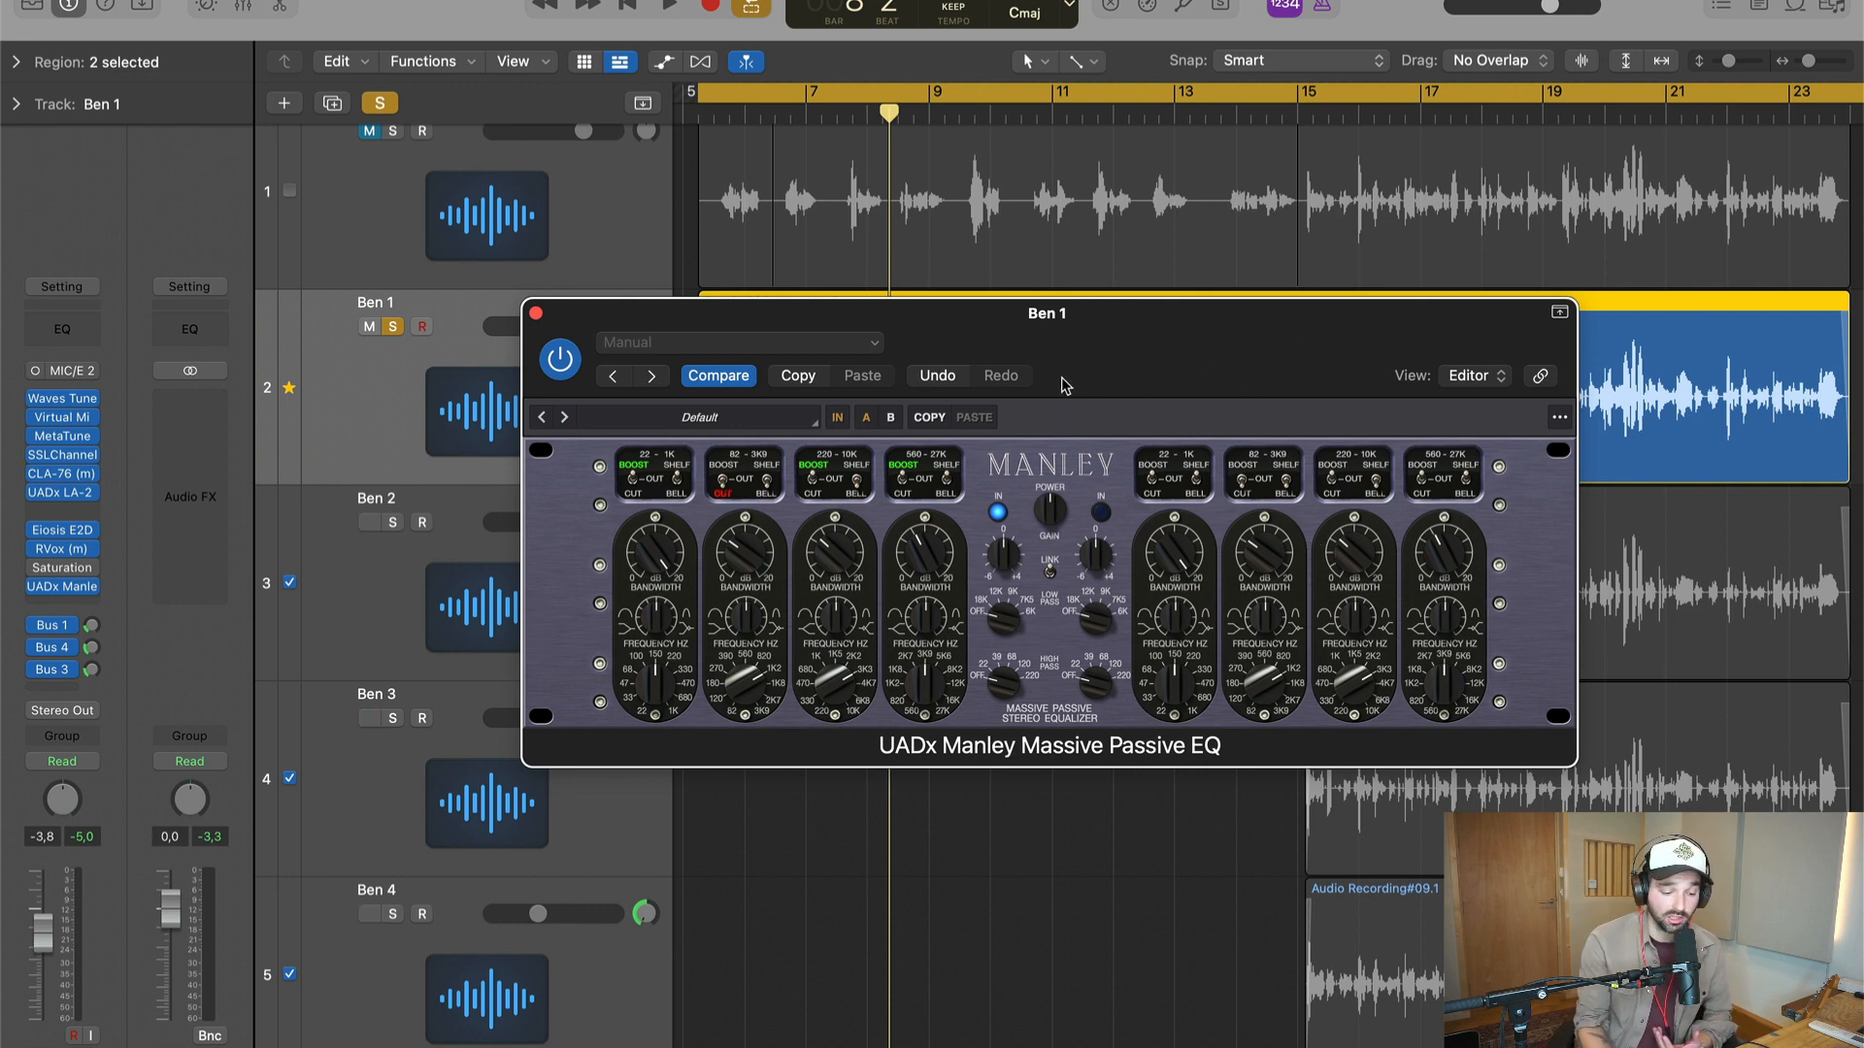
pyautogui.click(536, 313)
pyautogui.moveTo(87, 598)
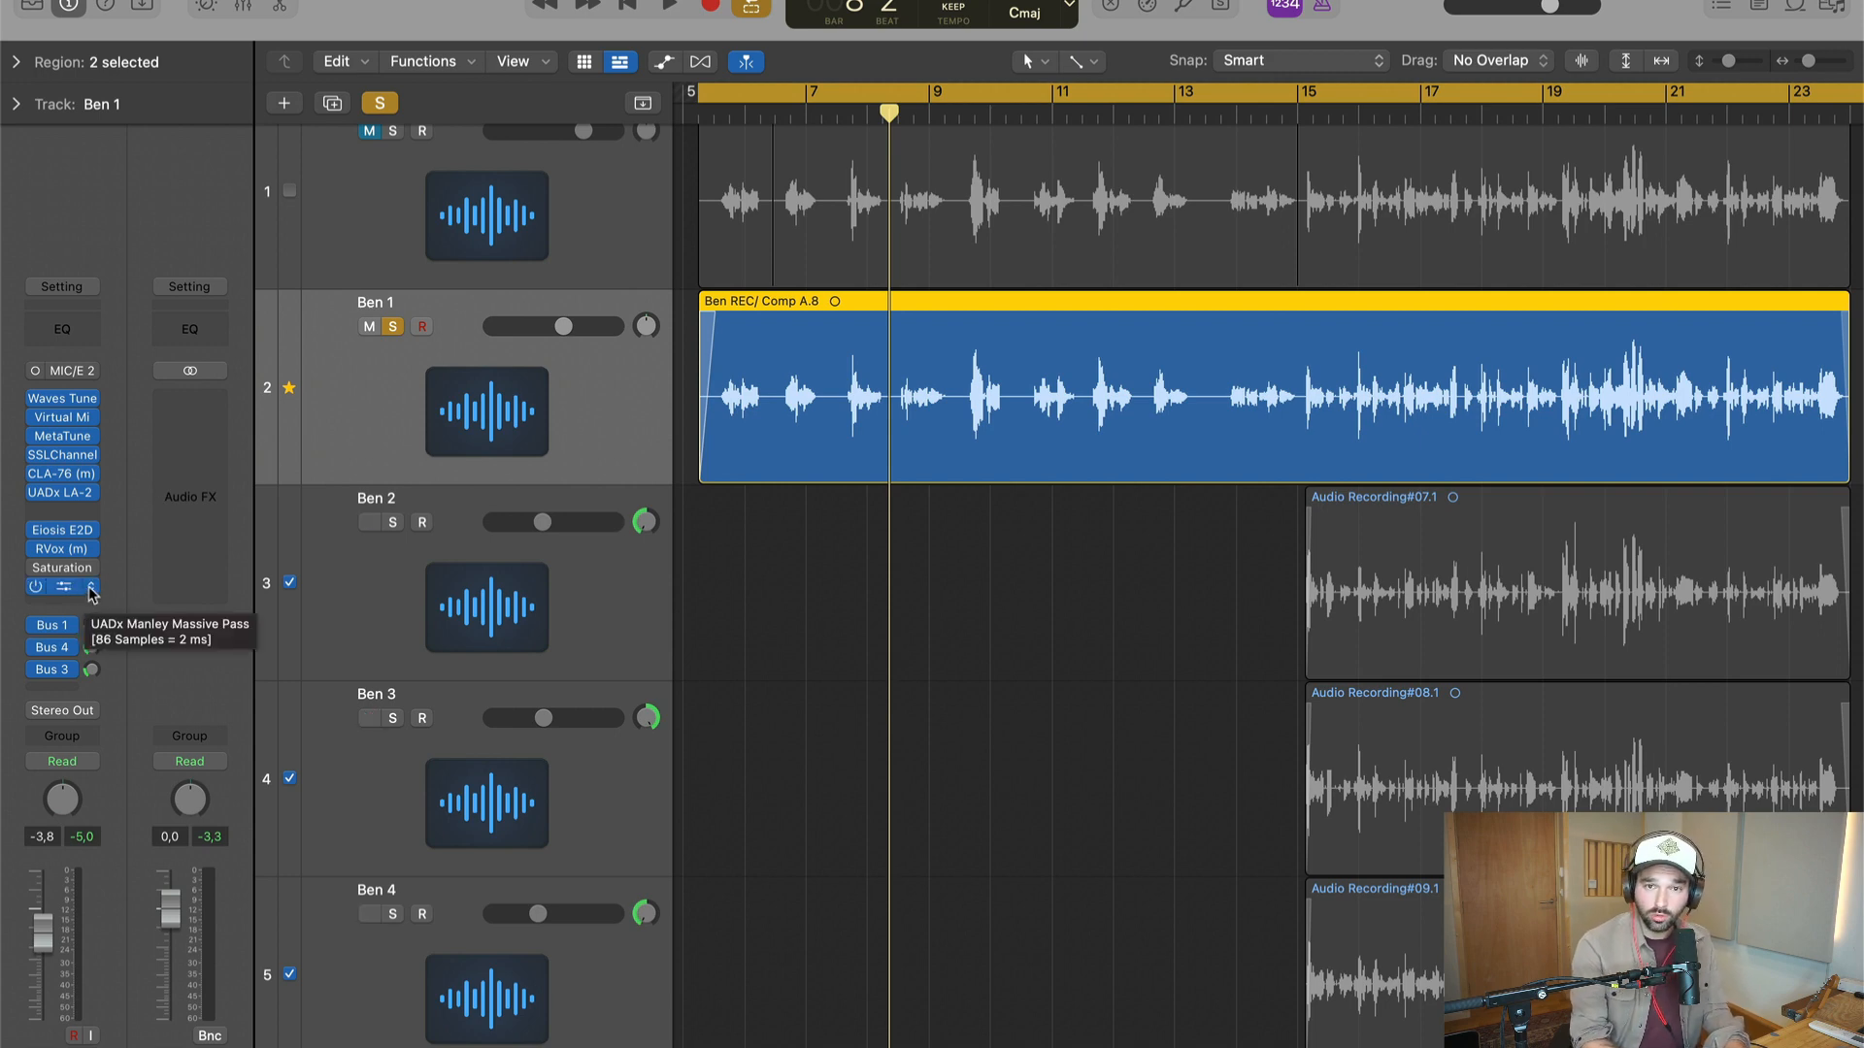
pyautogui.click(90, 588)
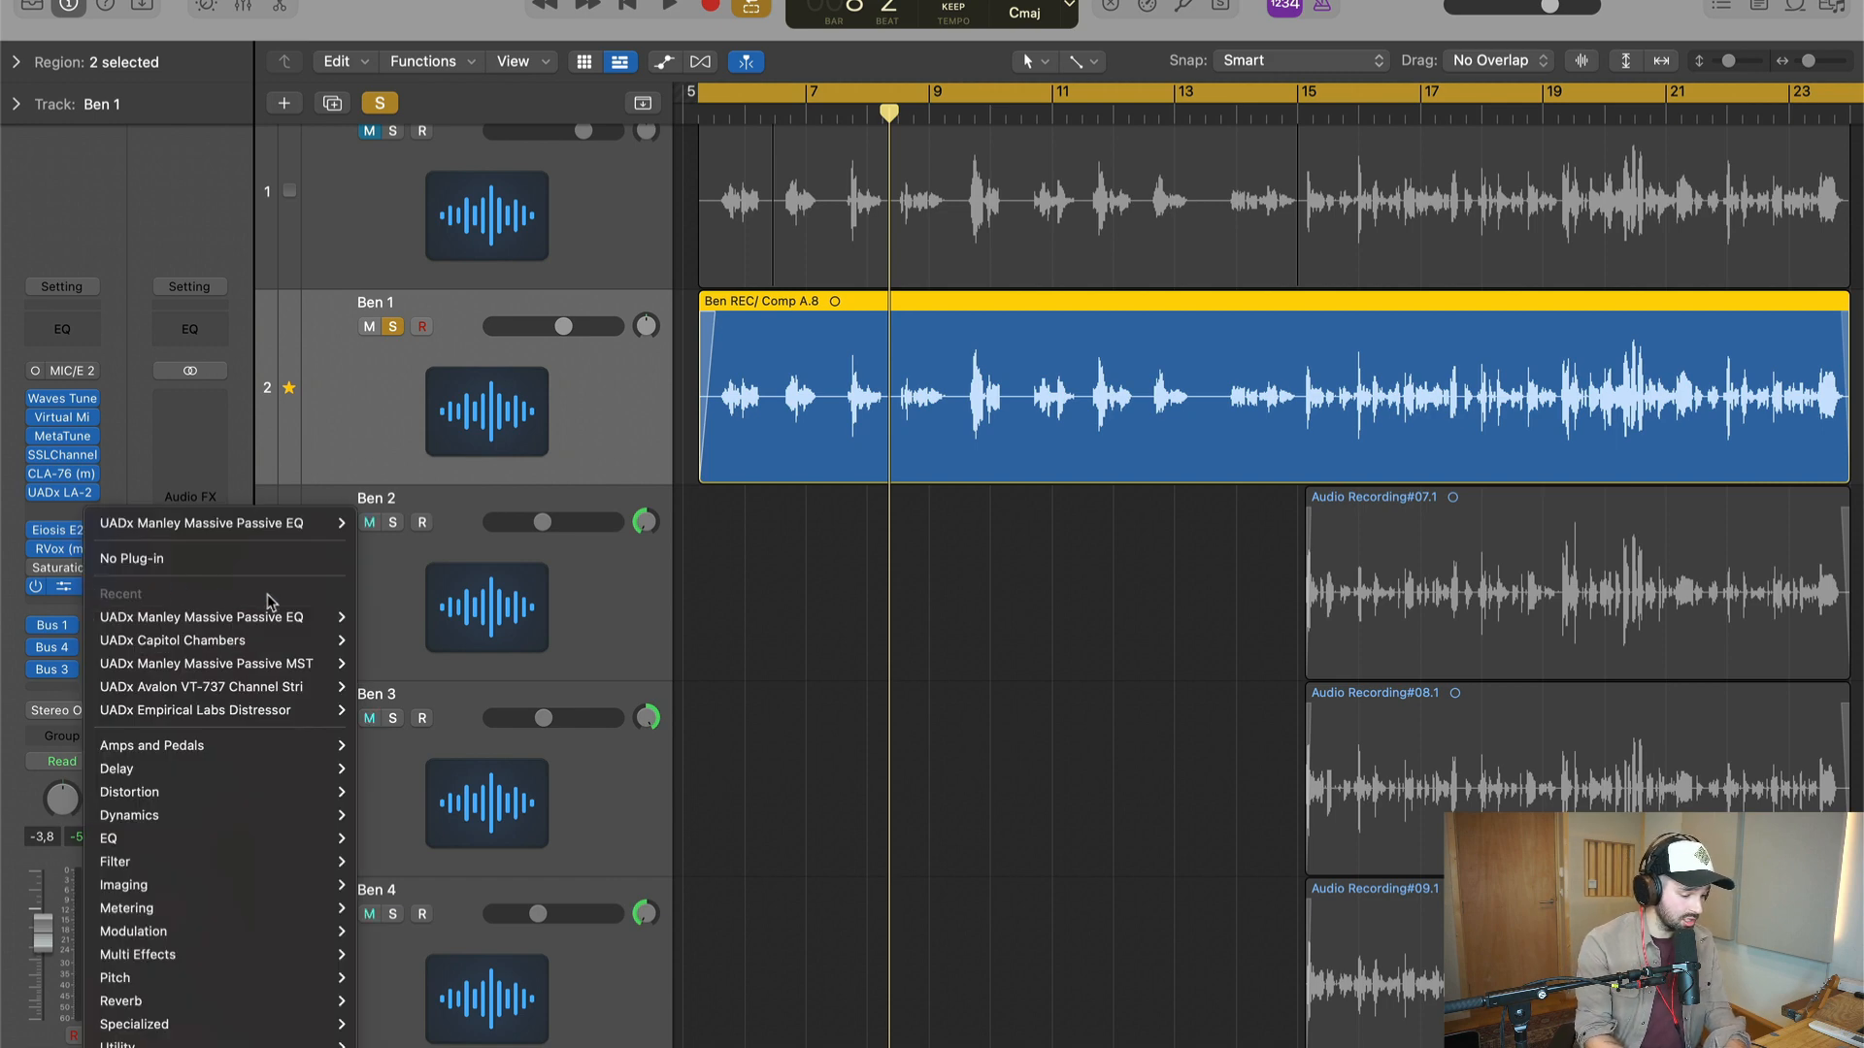
pyautogui.moveTo(311, 724)
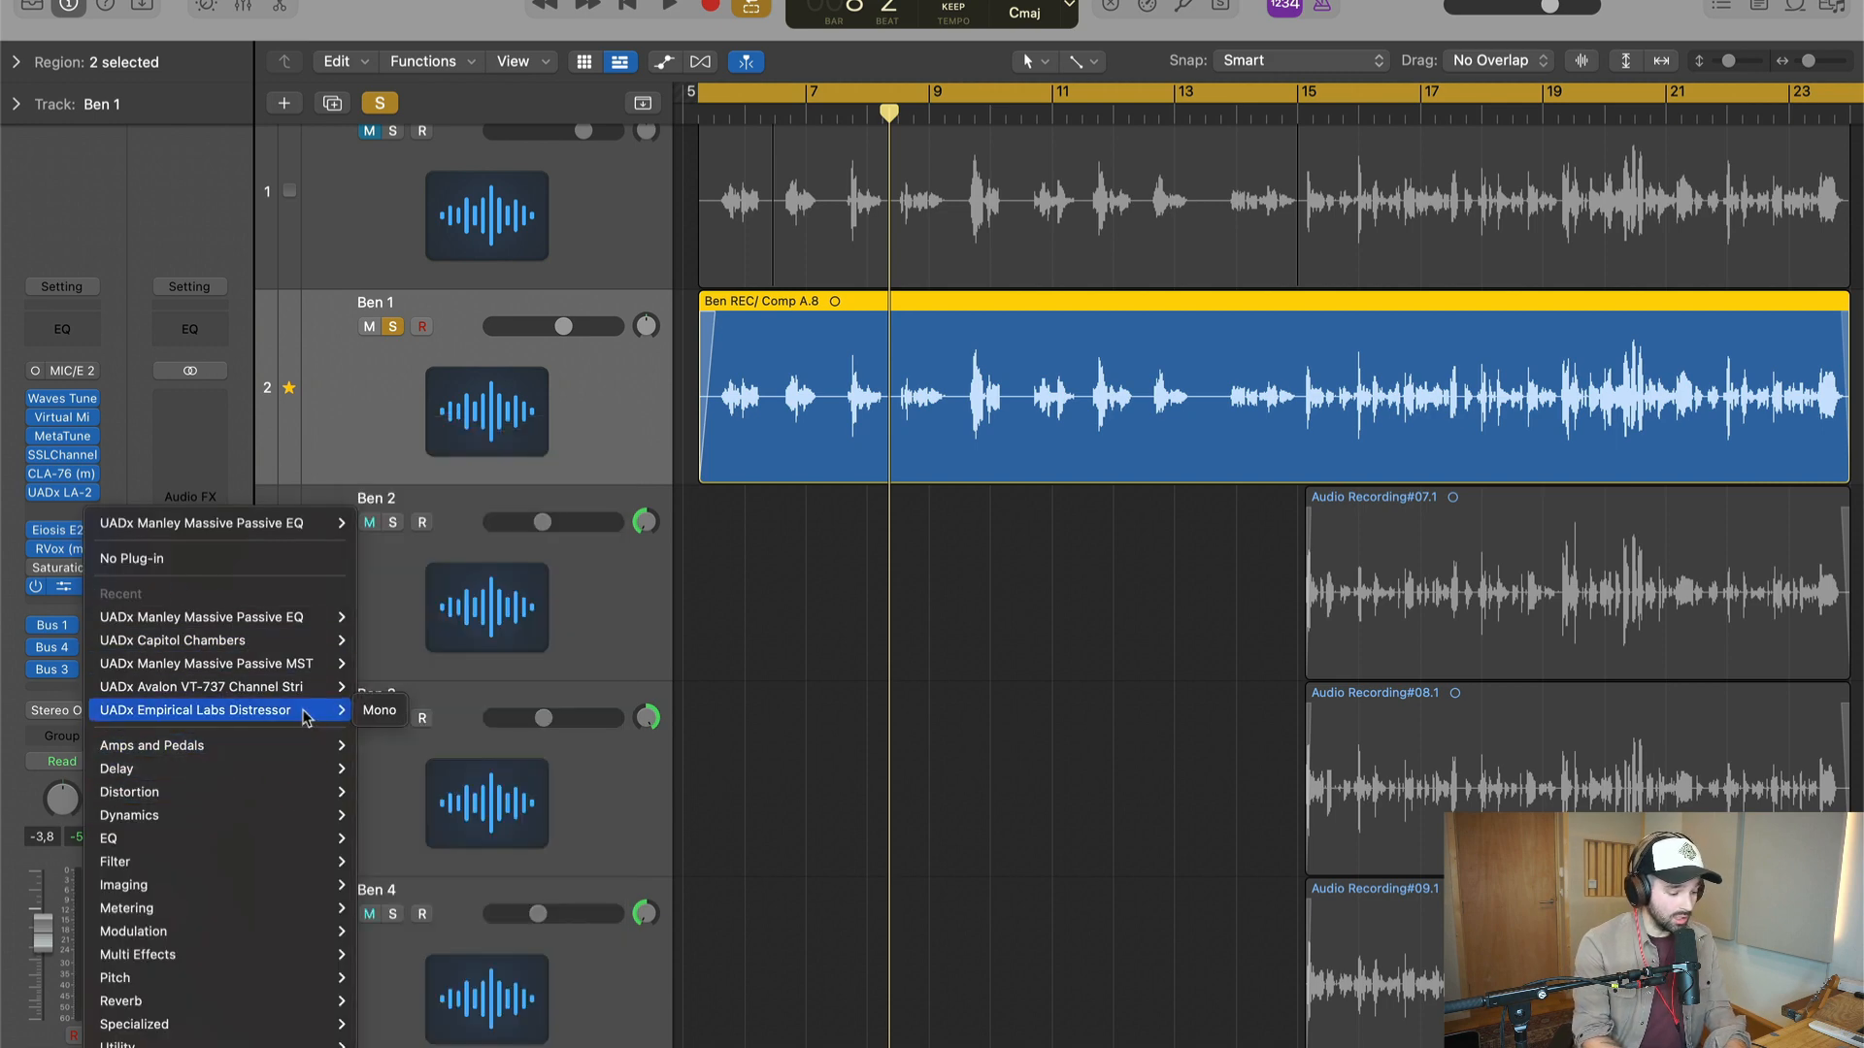
pyautogui.click(379, 711)
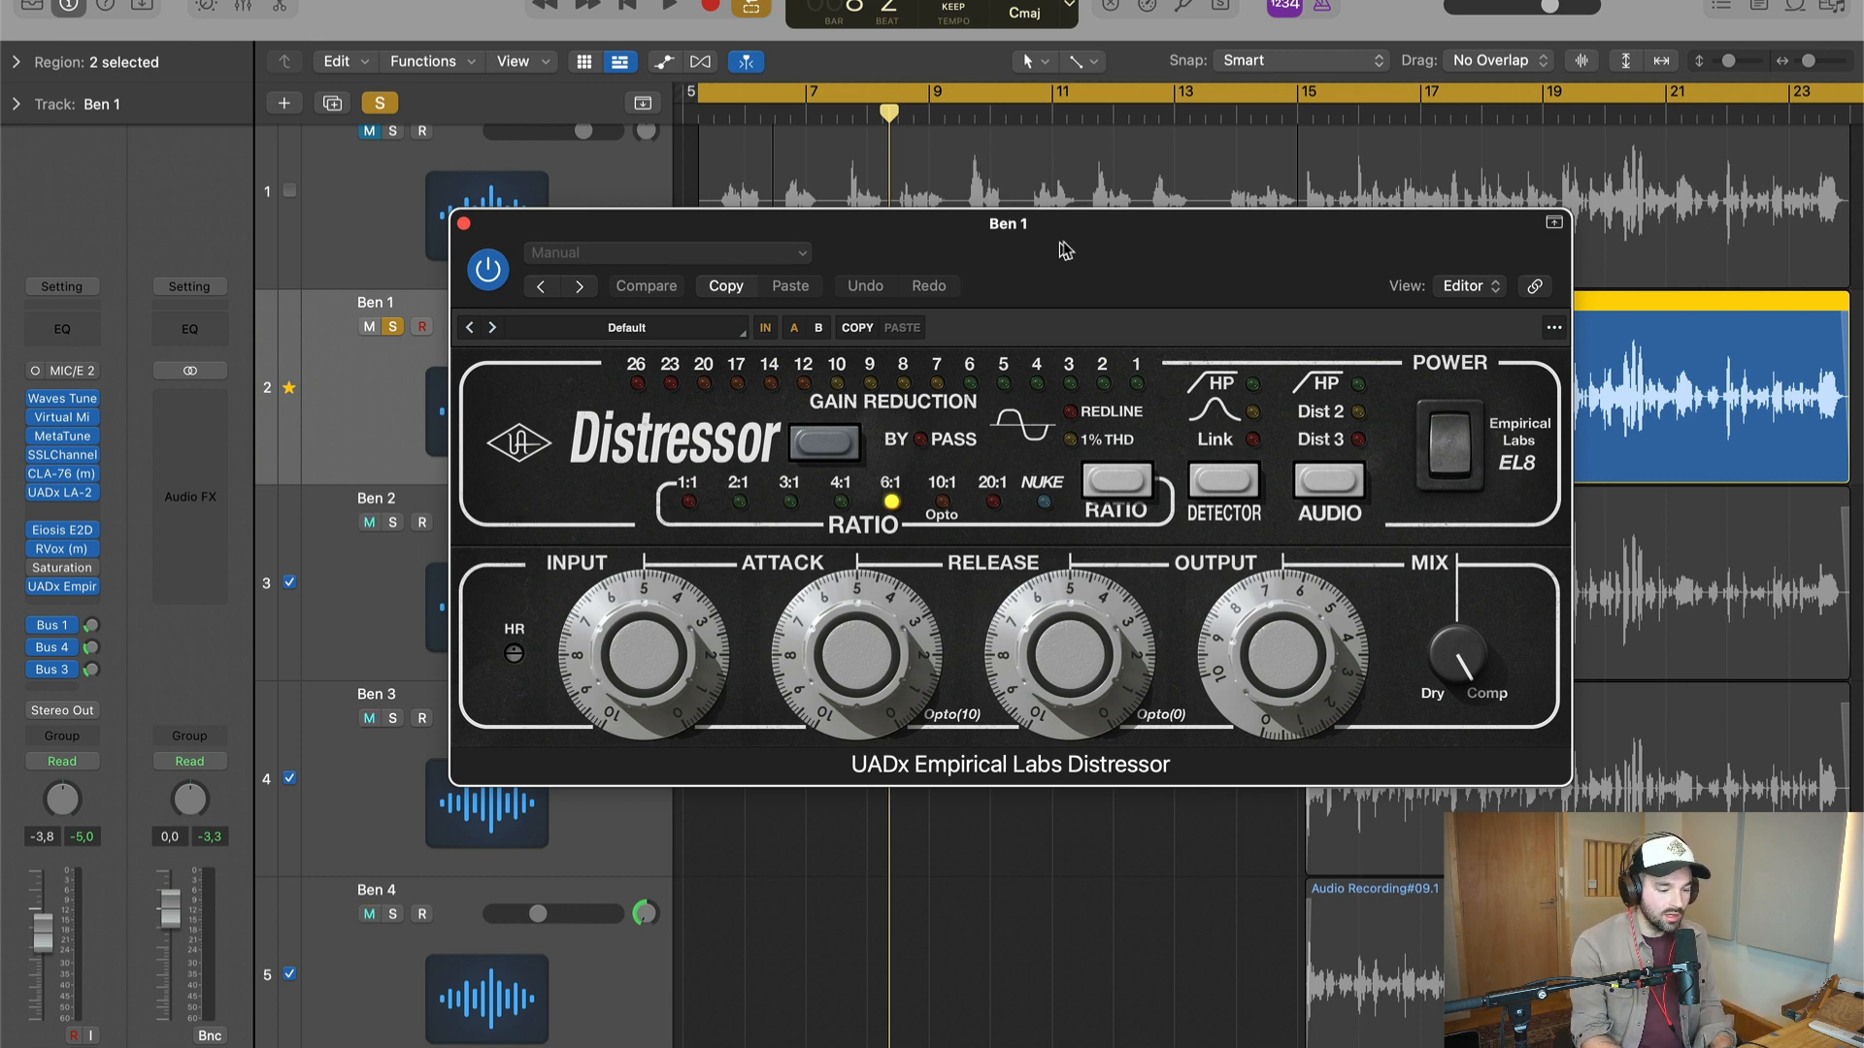
pyautogui.moveTo(1059, 243); pyautogui.dragTo(1074, 241)
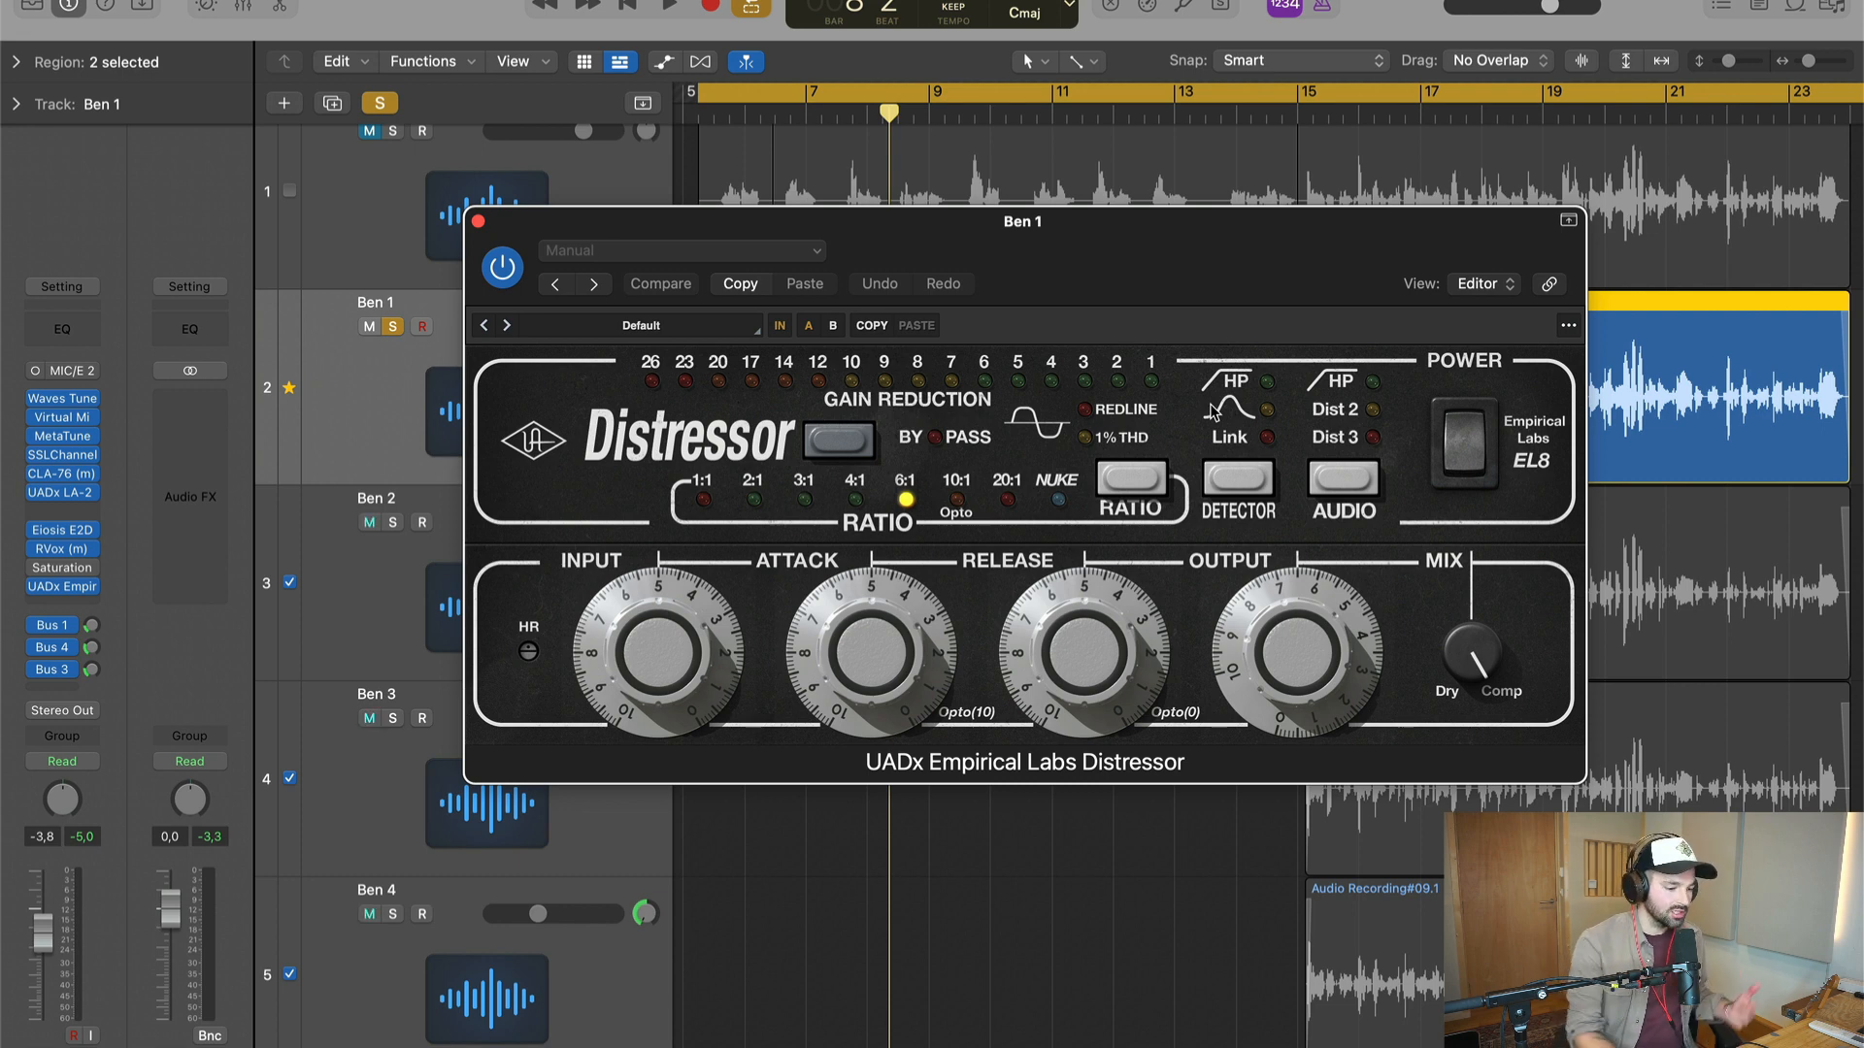
# - Filter the Distressor presets by the Vocal type and compare the vocal with the plug-in bypassed and active
pyautogui.click(640, 325)
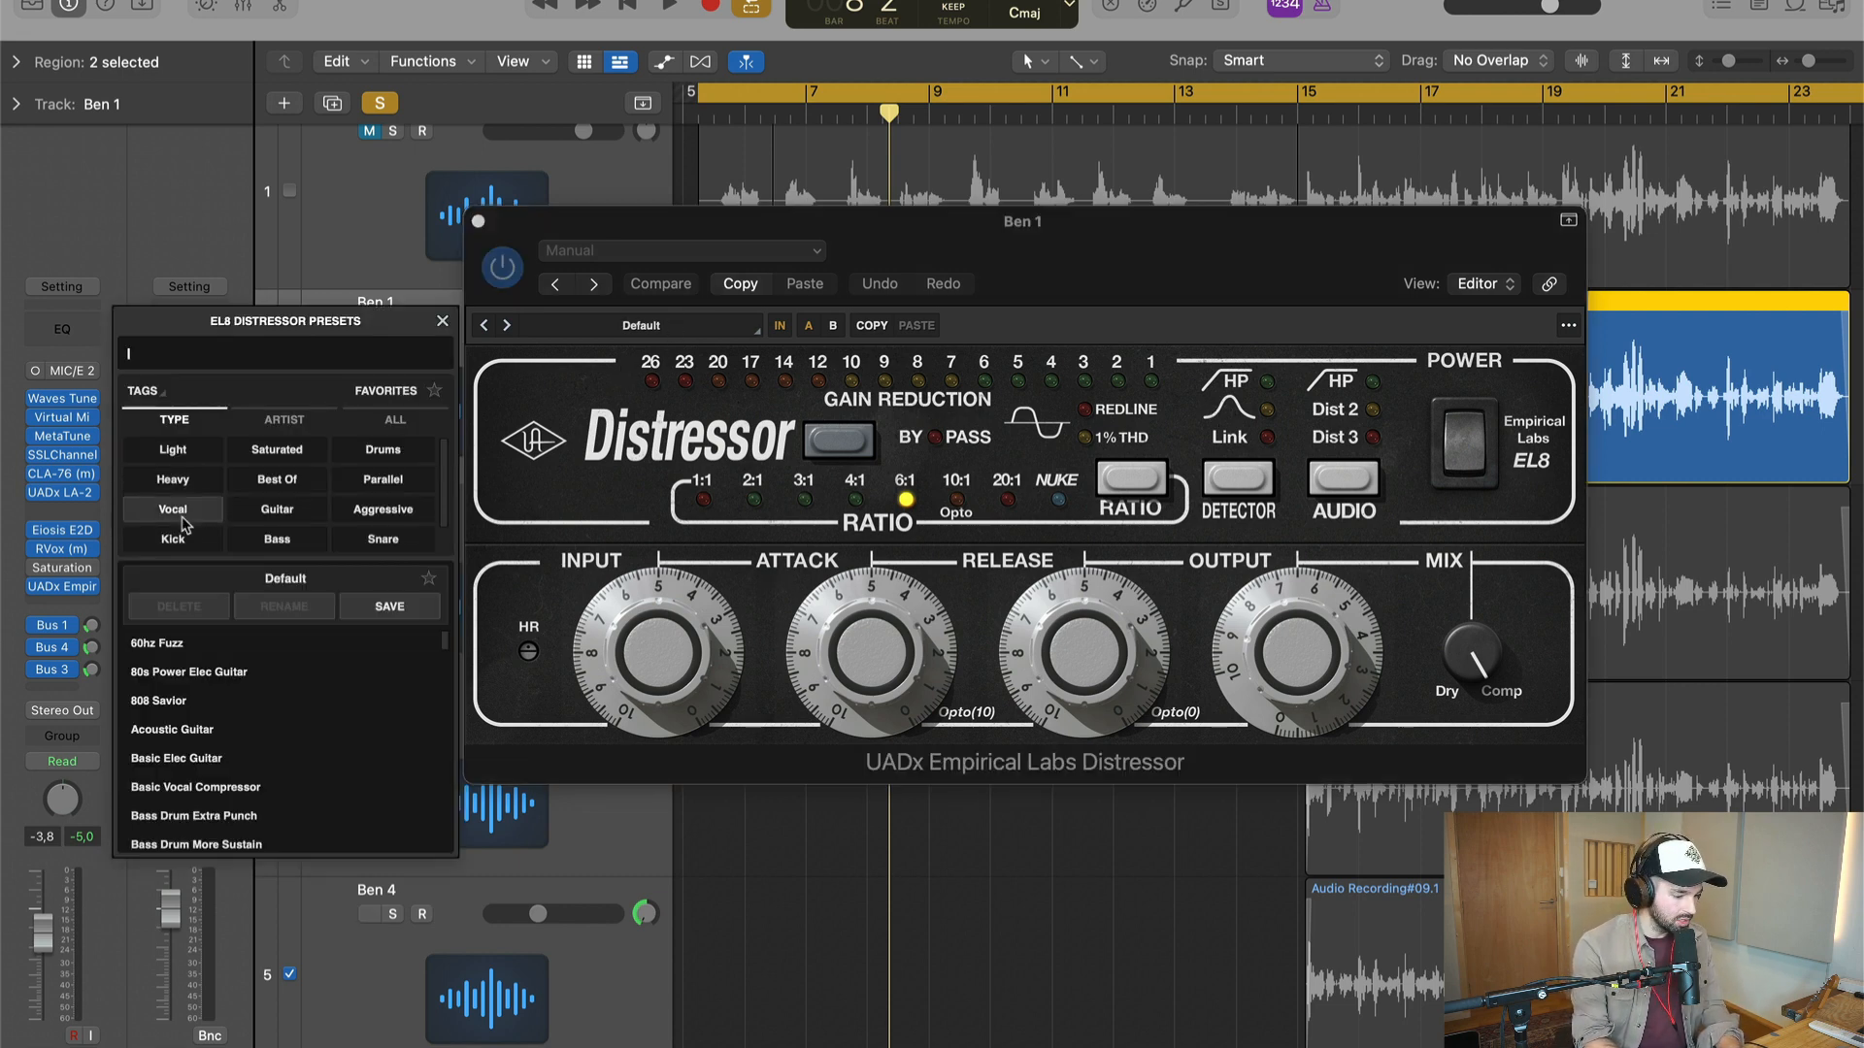
pyautogui.moveTo(558, 231); pyautogui.dragTo(640, 275)
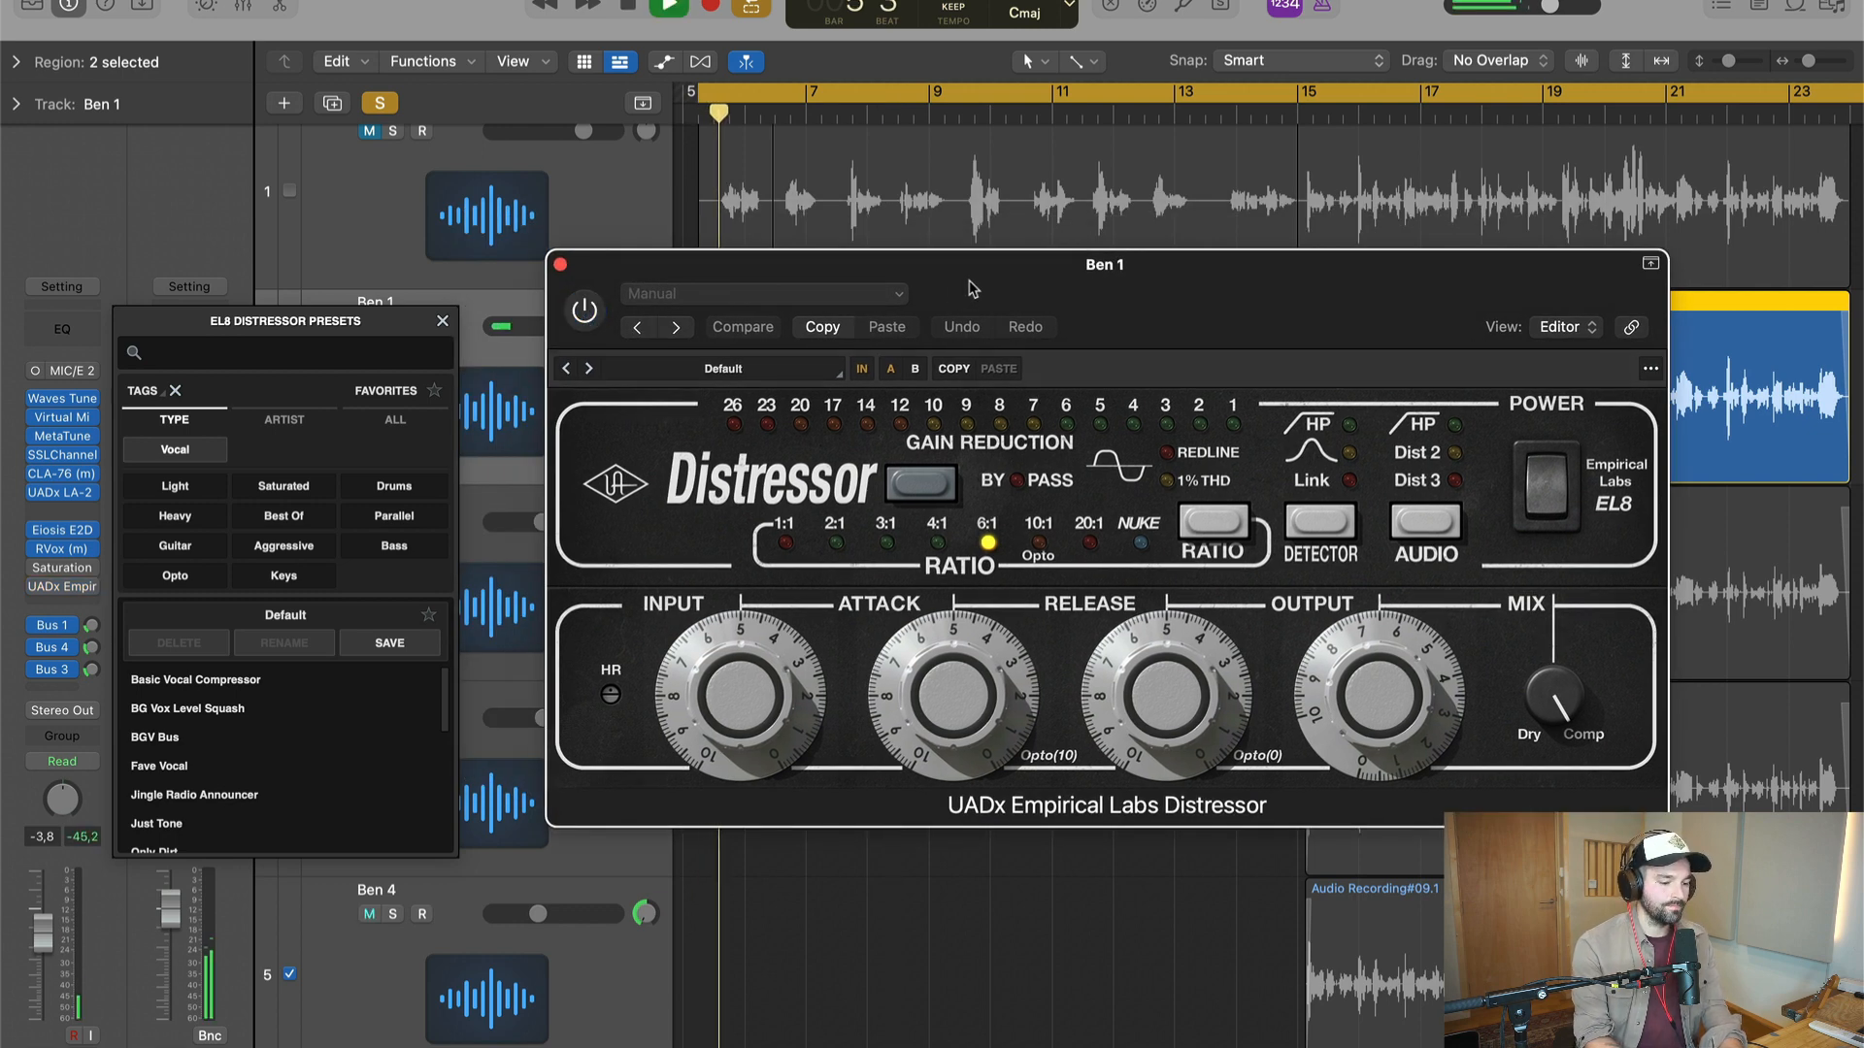
pyautogui.moveTo(971, 290); pyautogui.dragTo(928, 276)
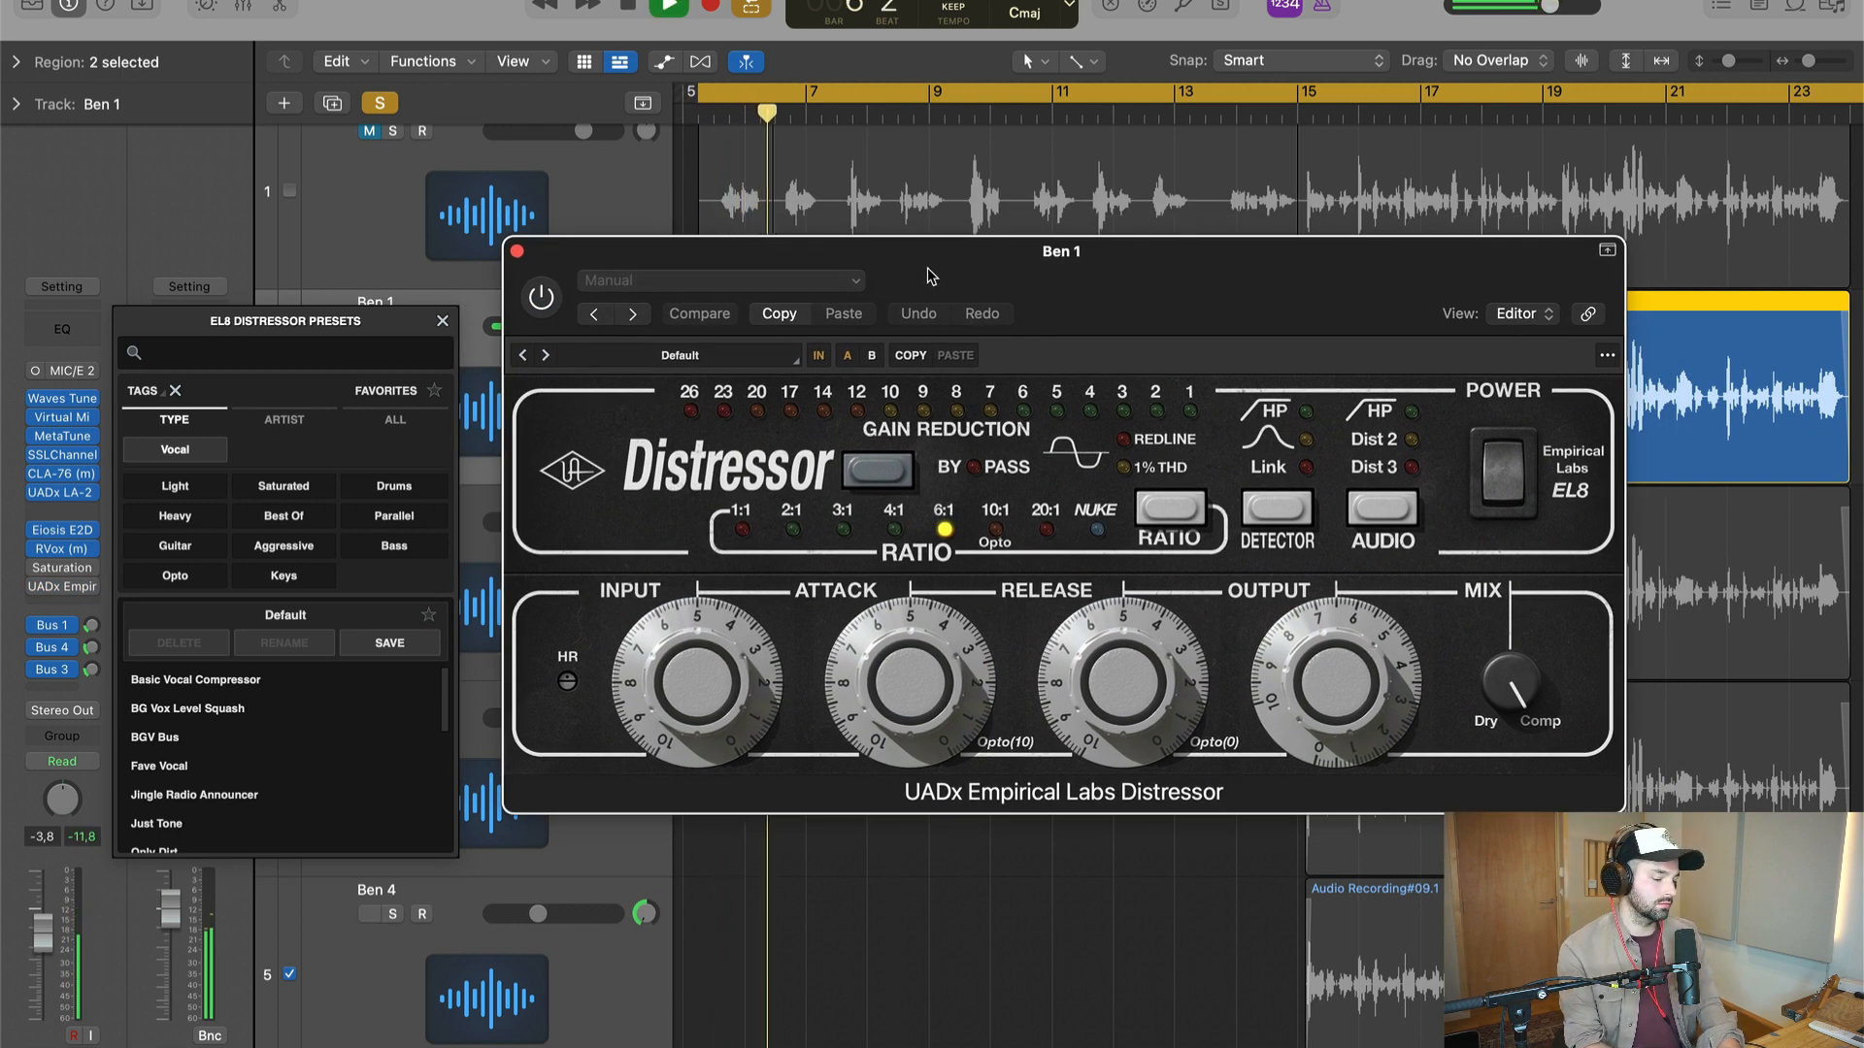
pyautogui.press('space')
pyautogui.click(542, 299)
pyautogui.press('space')
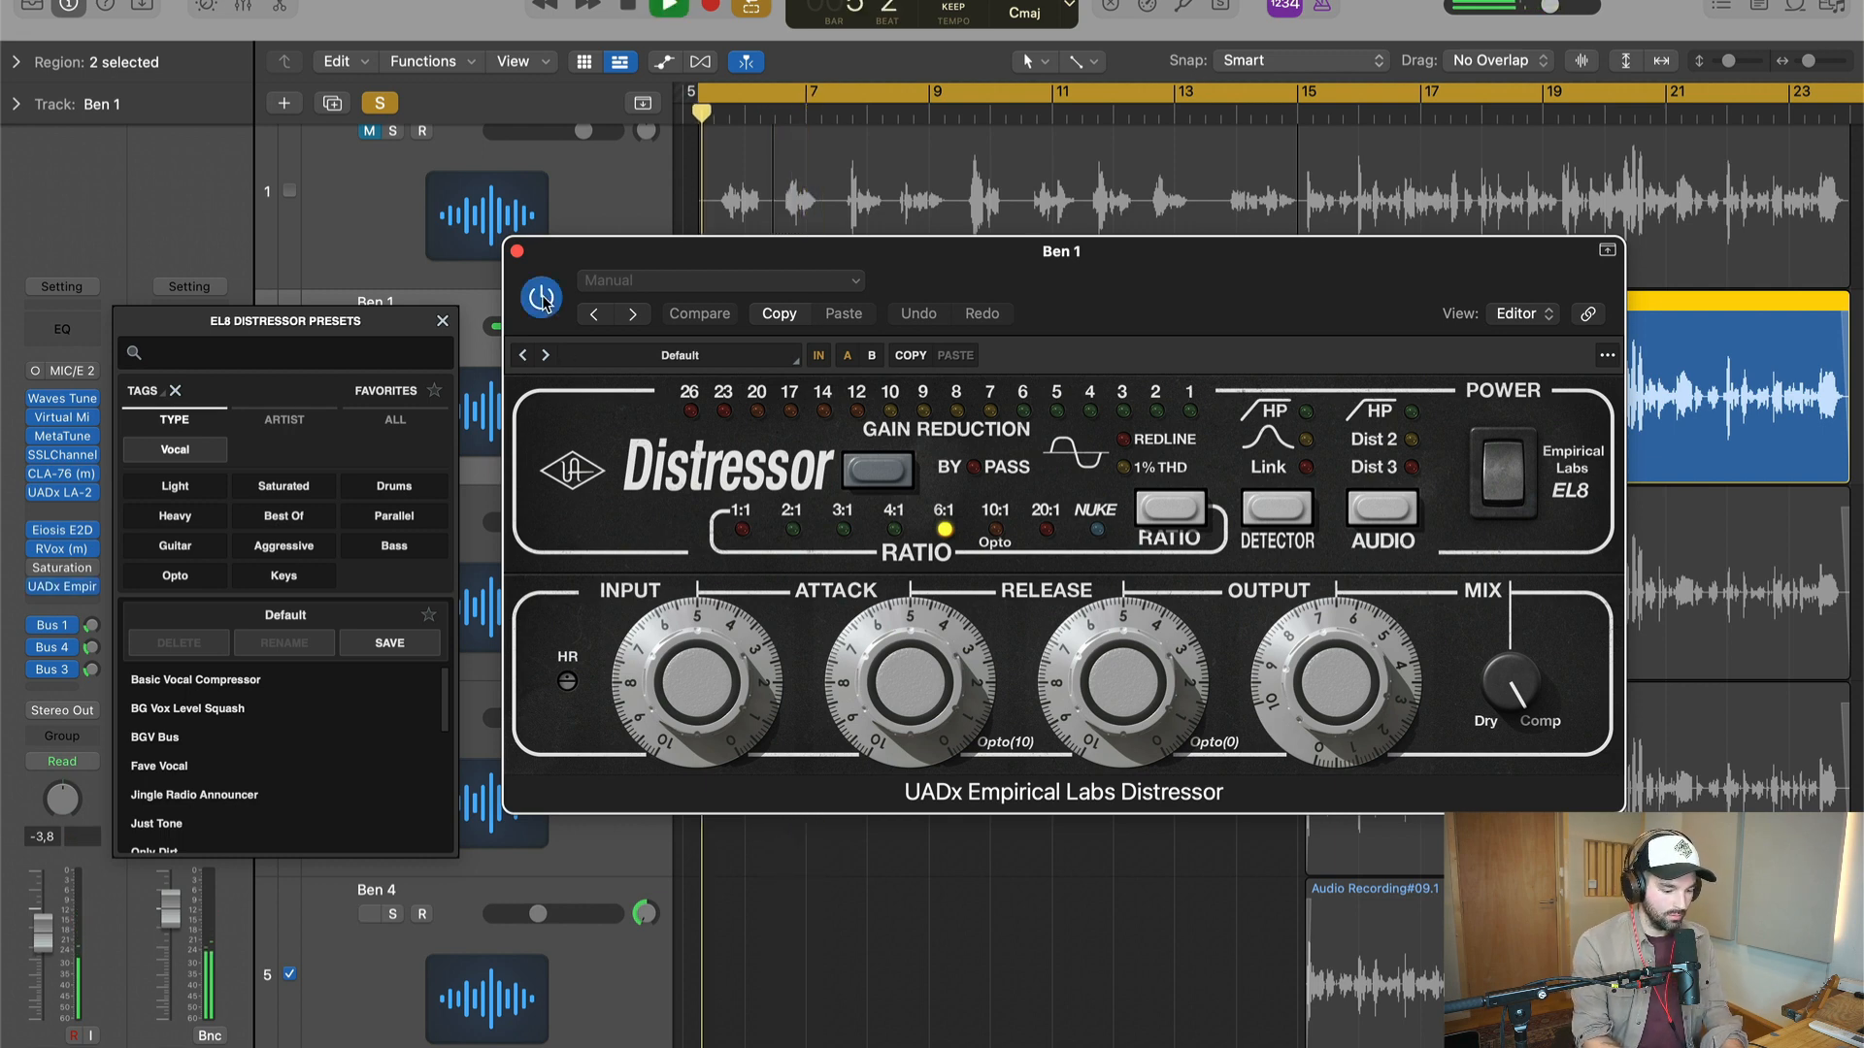
# - Load the Basic Vocal Compressor preset, then raise the Distressor's input and lower its output to about 3
pyautogui.click(192, 681)
pyautogui.click(646, 680)
pyautogui.moveTo(646, 679); pyautogui.dragTo(645, 671)
pyautogui.moveTo(1296, 666); pyautogui.dragTo(1295, 676)
pyautogui.moveTo(687, 660); pyautogui.dragTo(687, 652)
# - Set the Distressor's audio mode to Dist 3 during playback
pyautogui.click(1384, 513)
pyautogui.click(1386, 515)
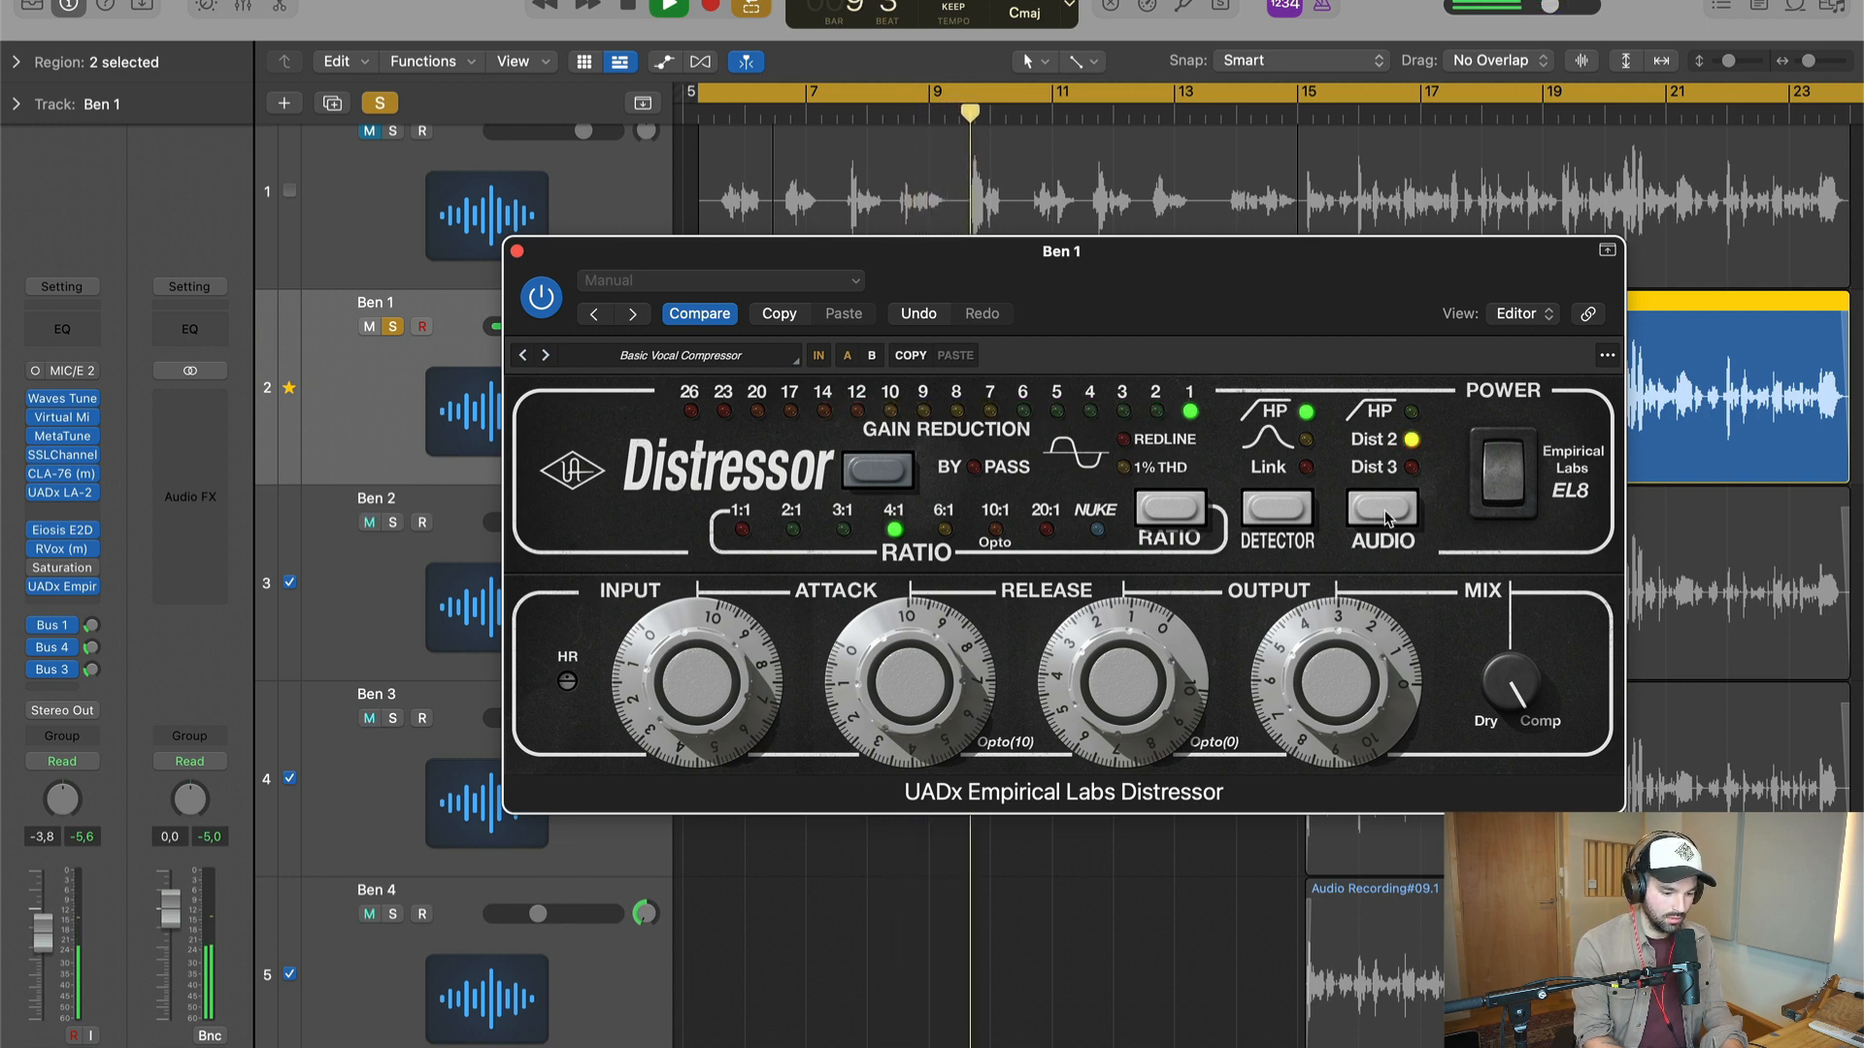
pyautogui.click(1386, 514)
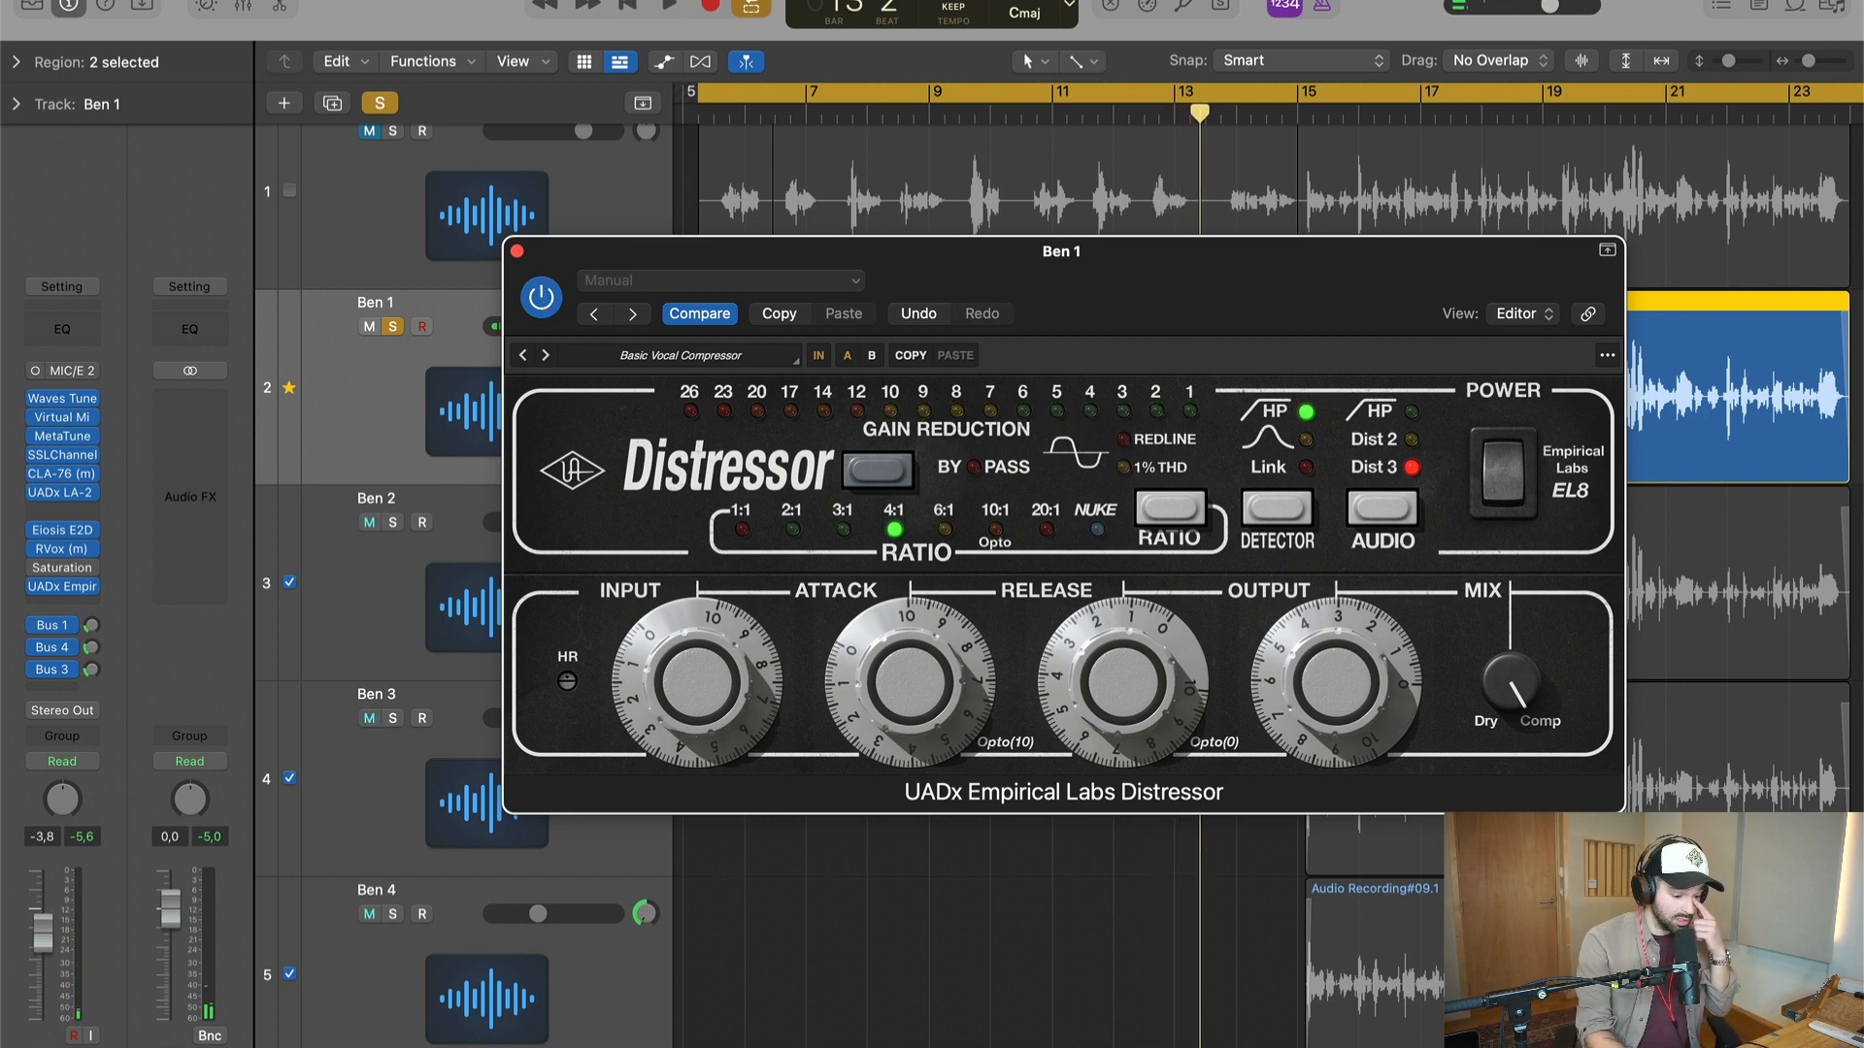
# - Compare the vocal from the start of the cycle with the Distressor bypassed and active
pyautogui.click(541, 298)
pyautogui.press('space')
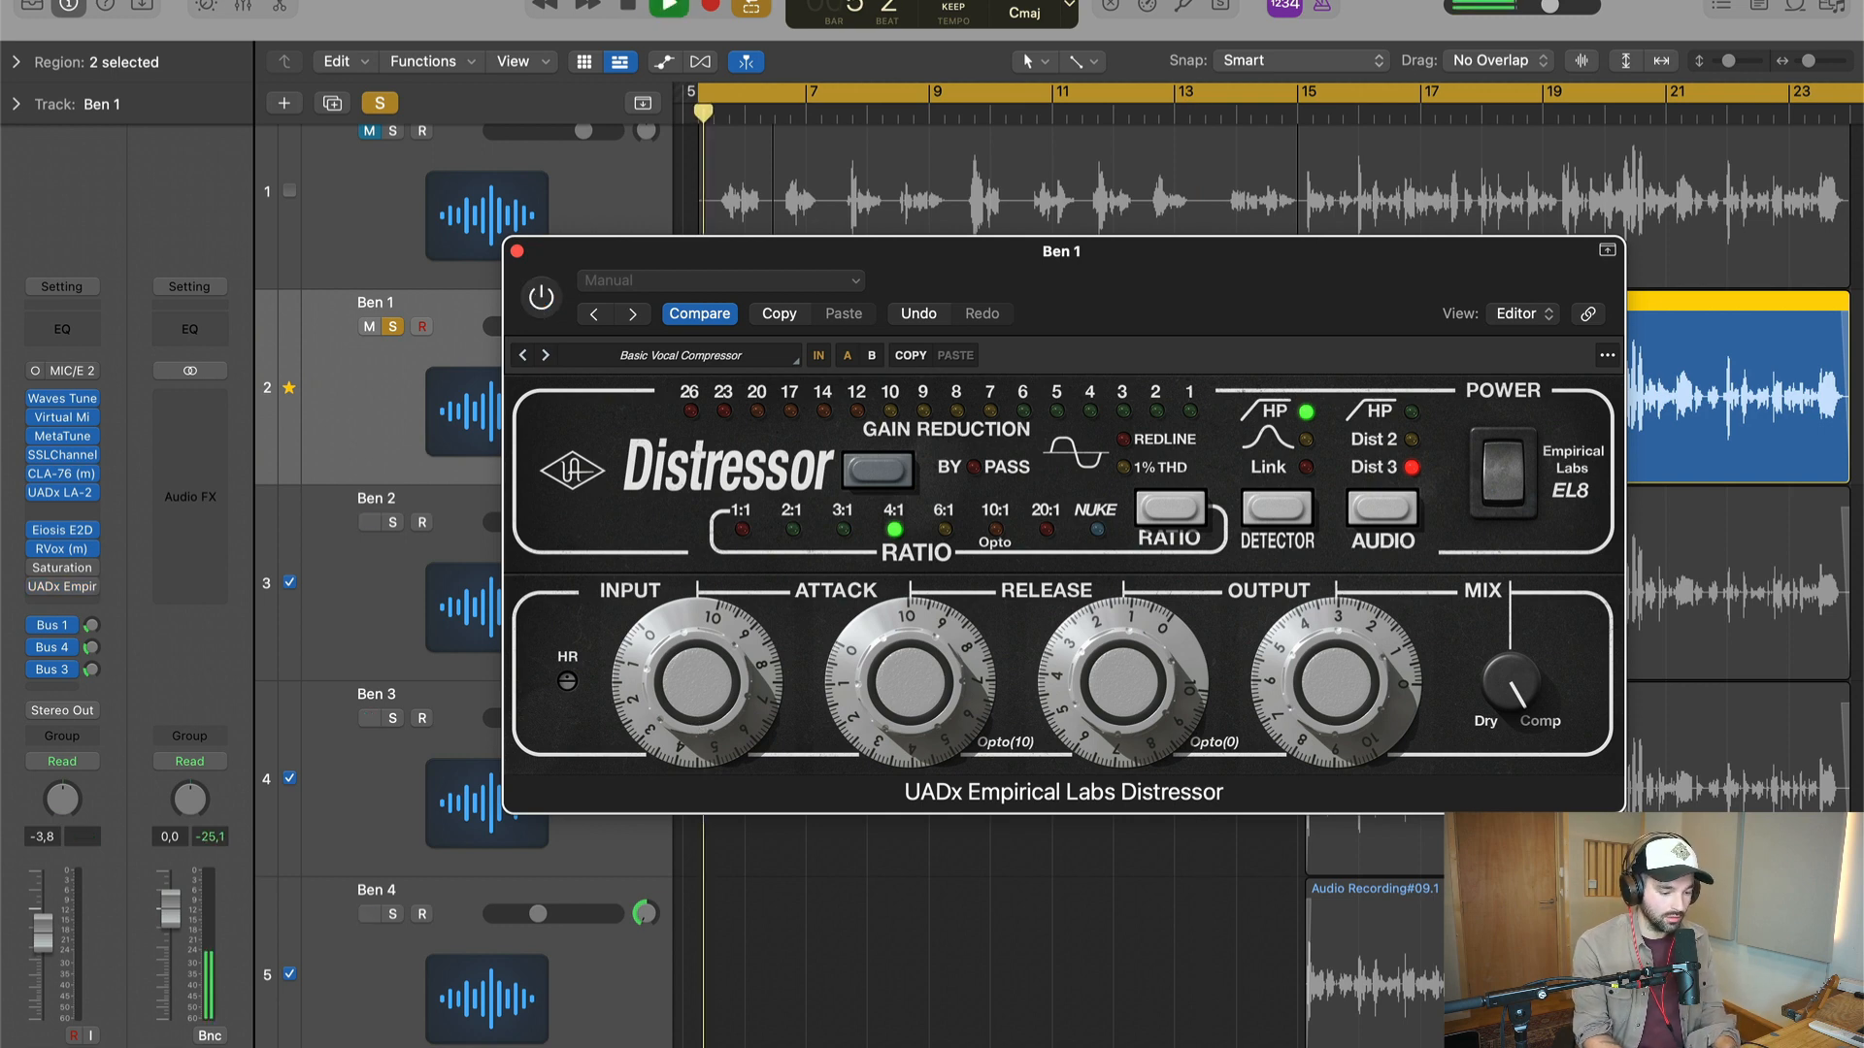
pyautogui.press('space')
pyautogui.click(541, 298)
pyautogui.press('space')
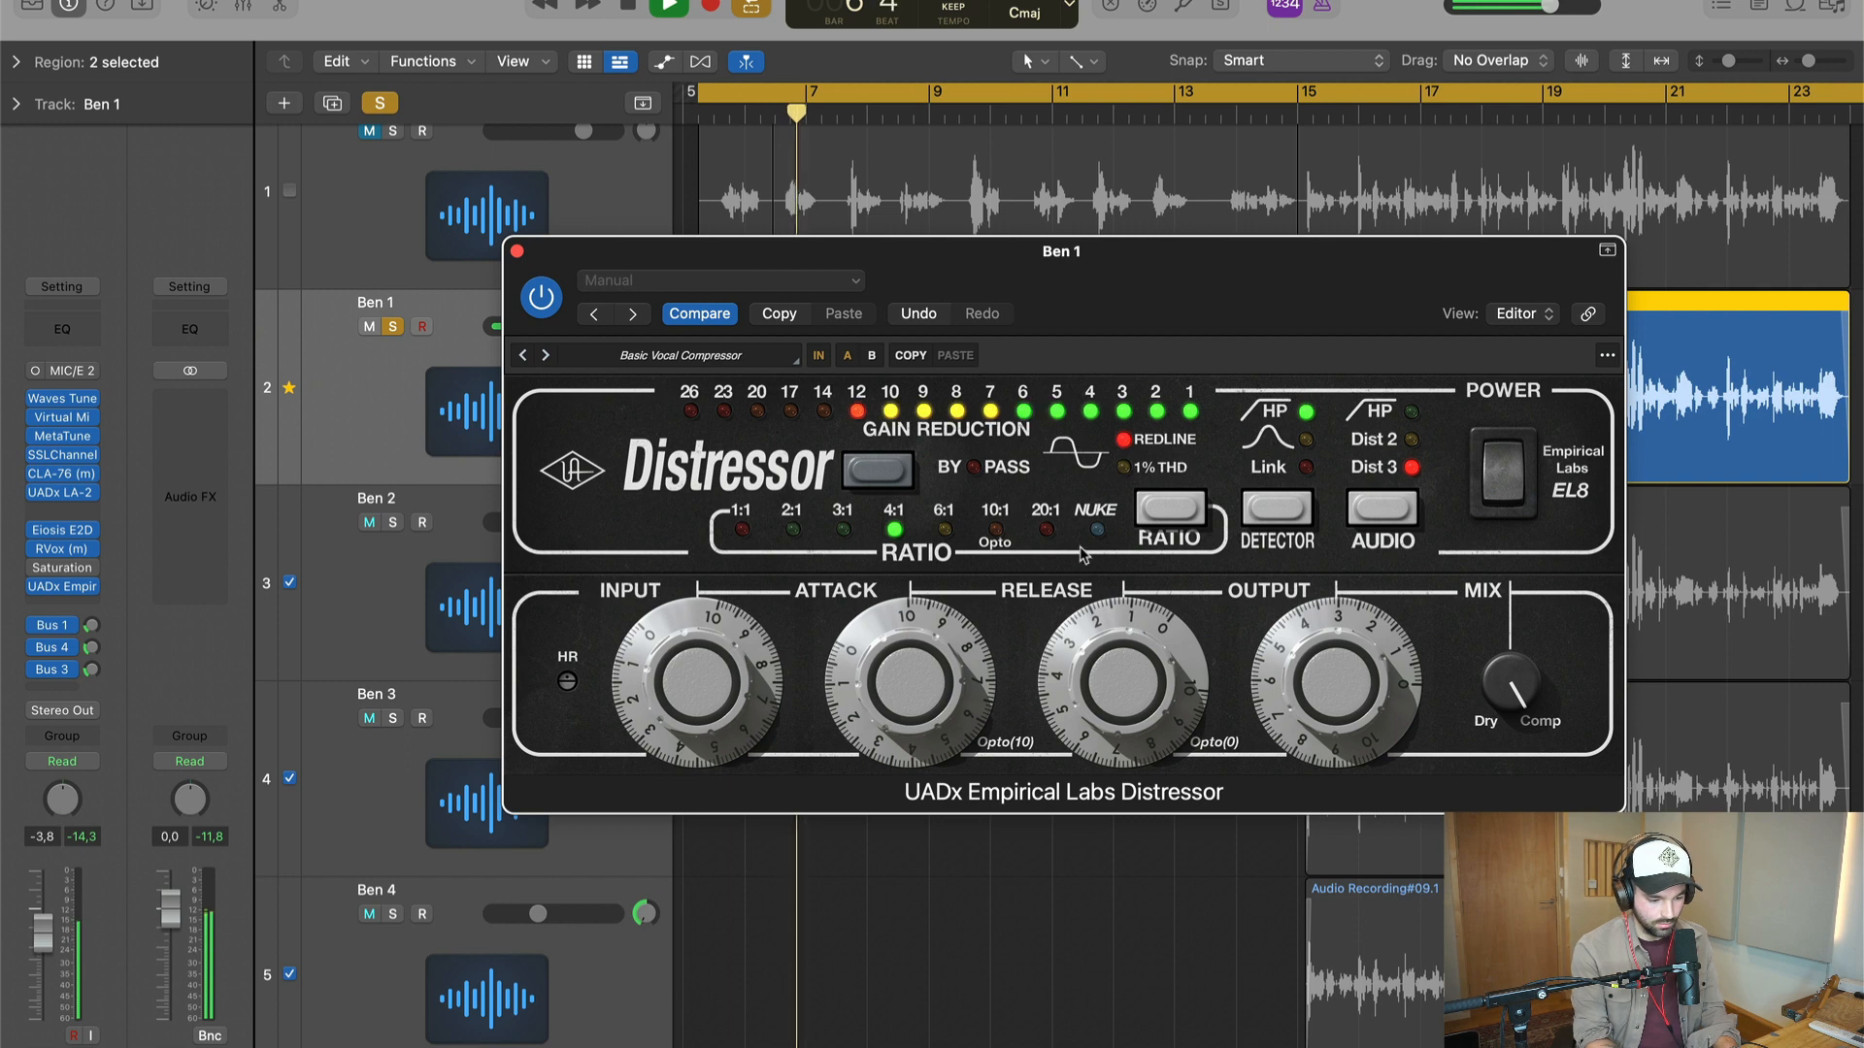
# - Try the Distressor's 10:1 Opto ratio, then set the ratio to NUKE and restart playback
pyautogui.press('space')
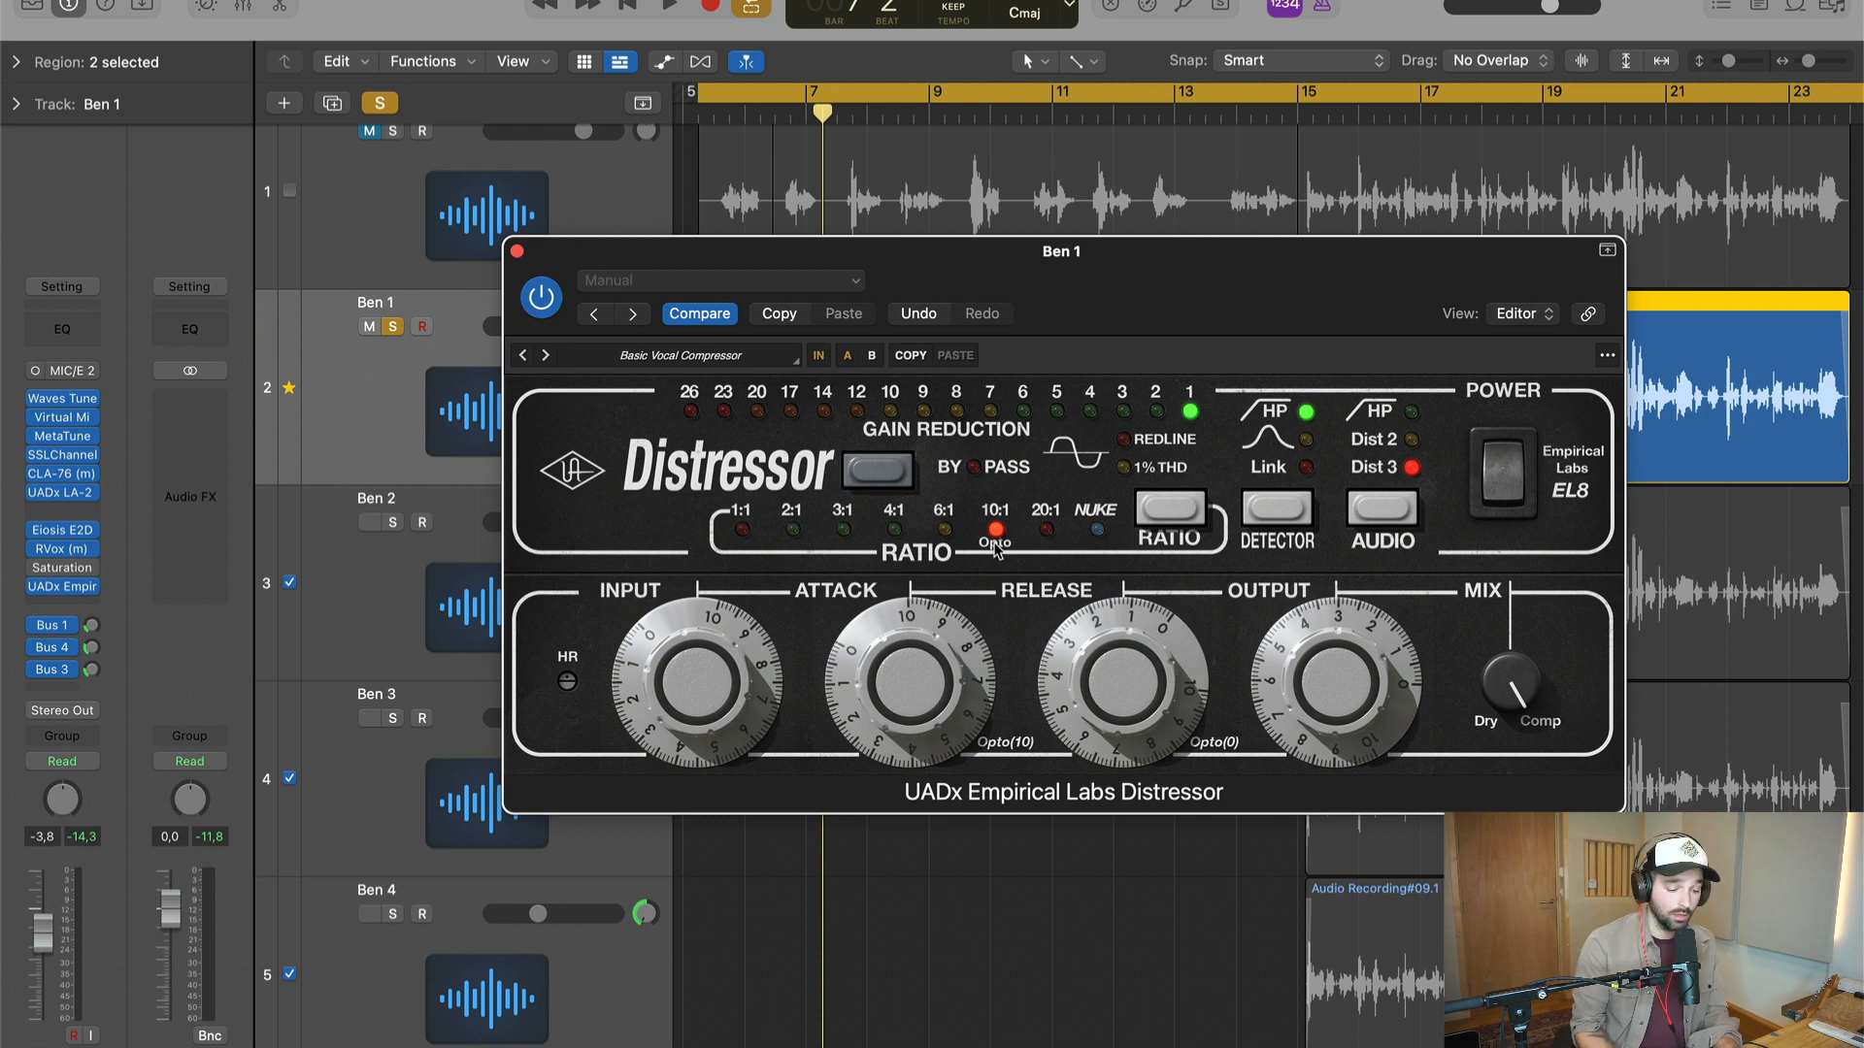
pyautogui.press('space')
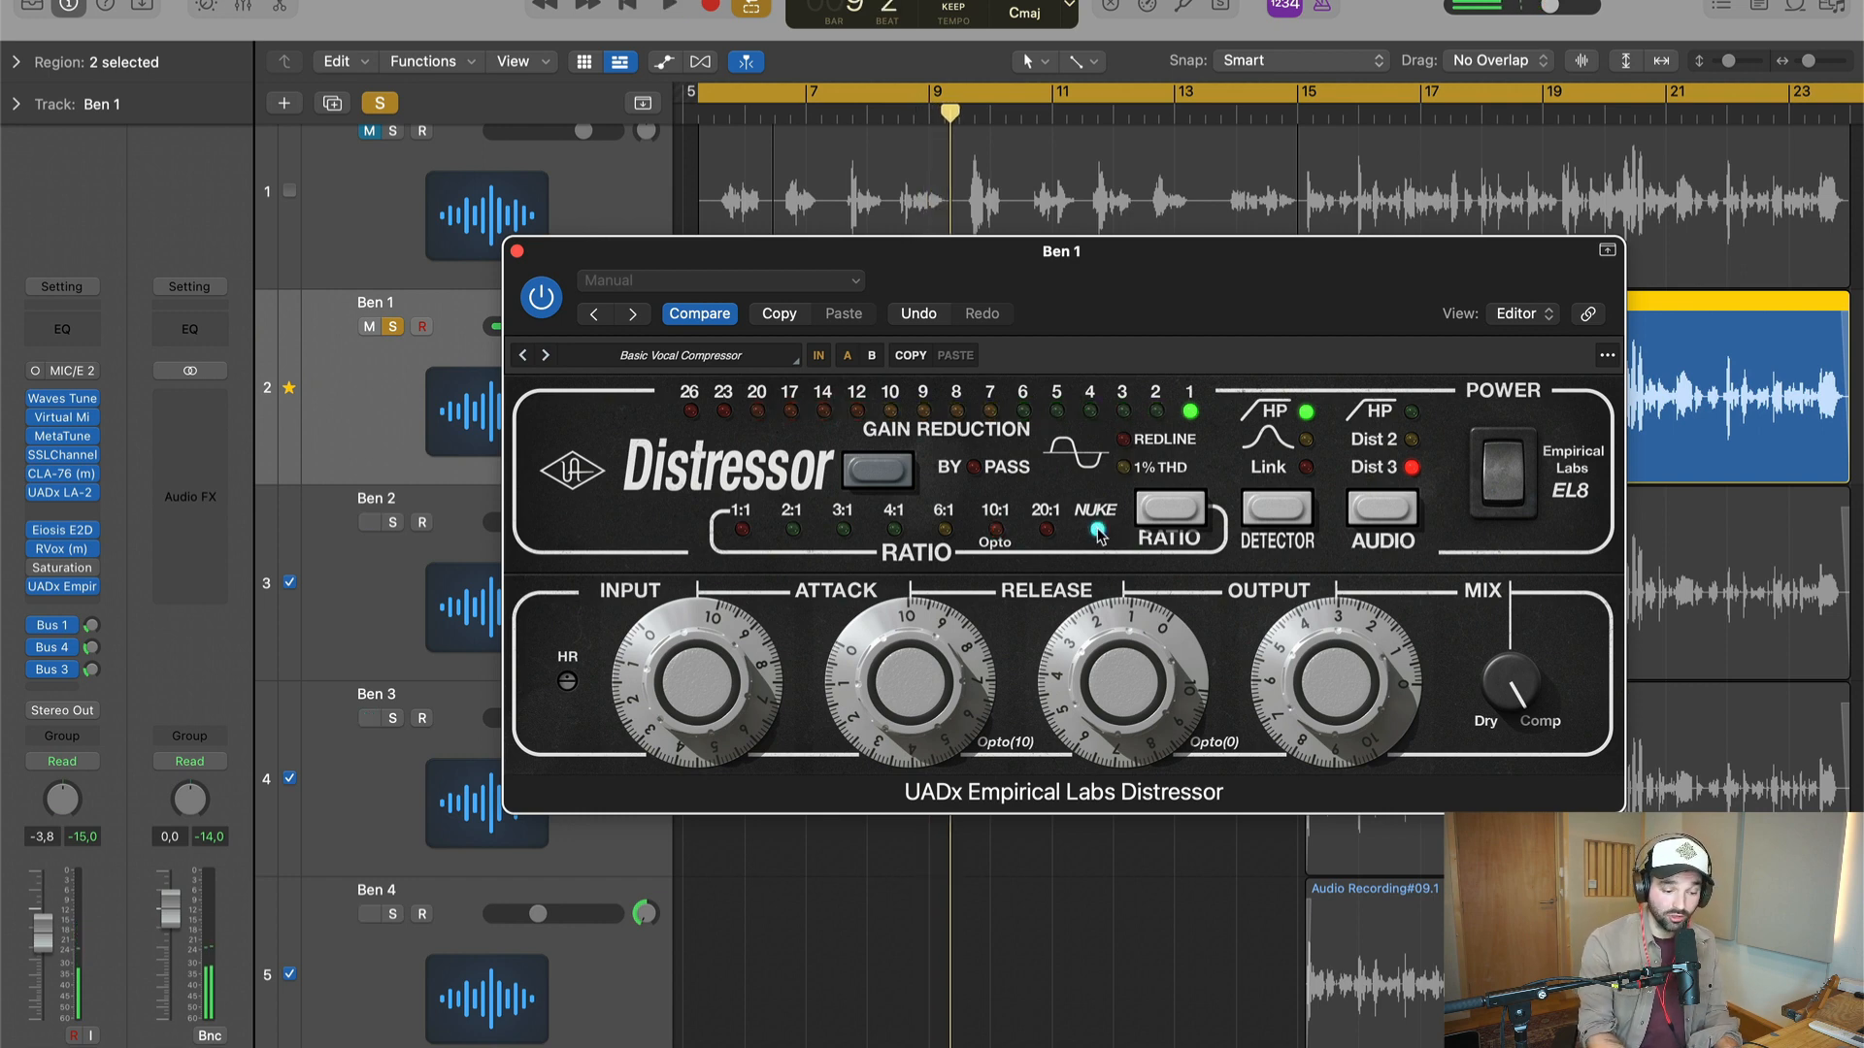
pyautogui.press('space')
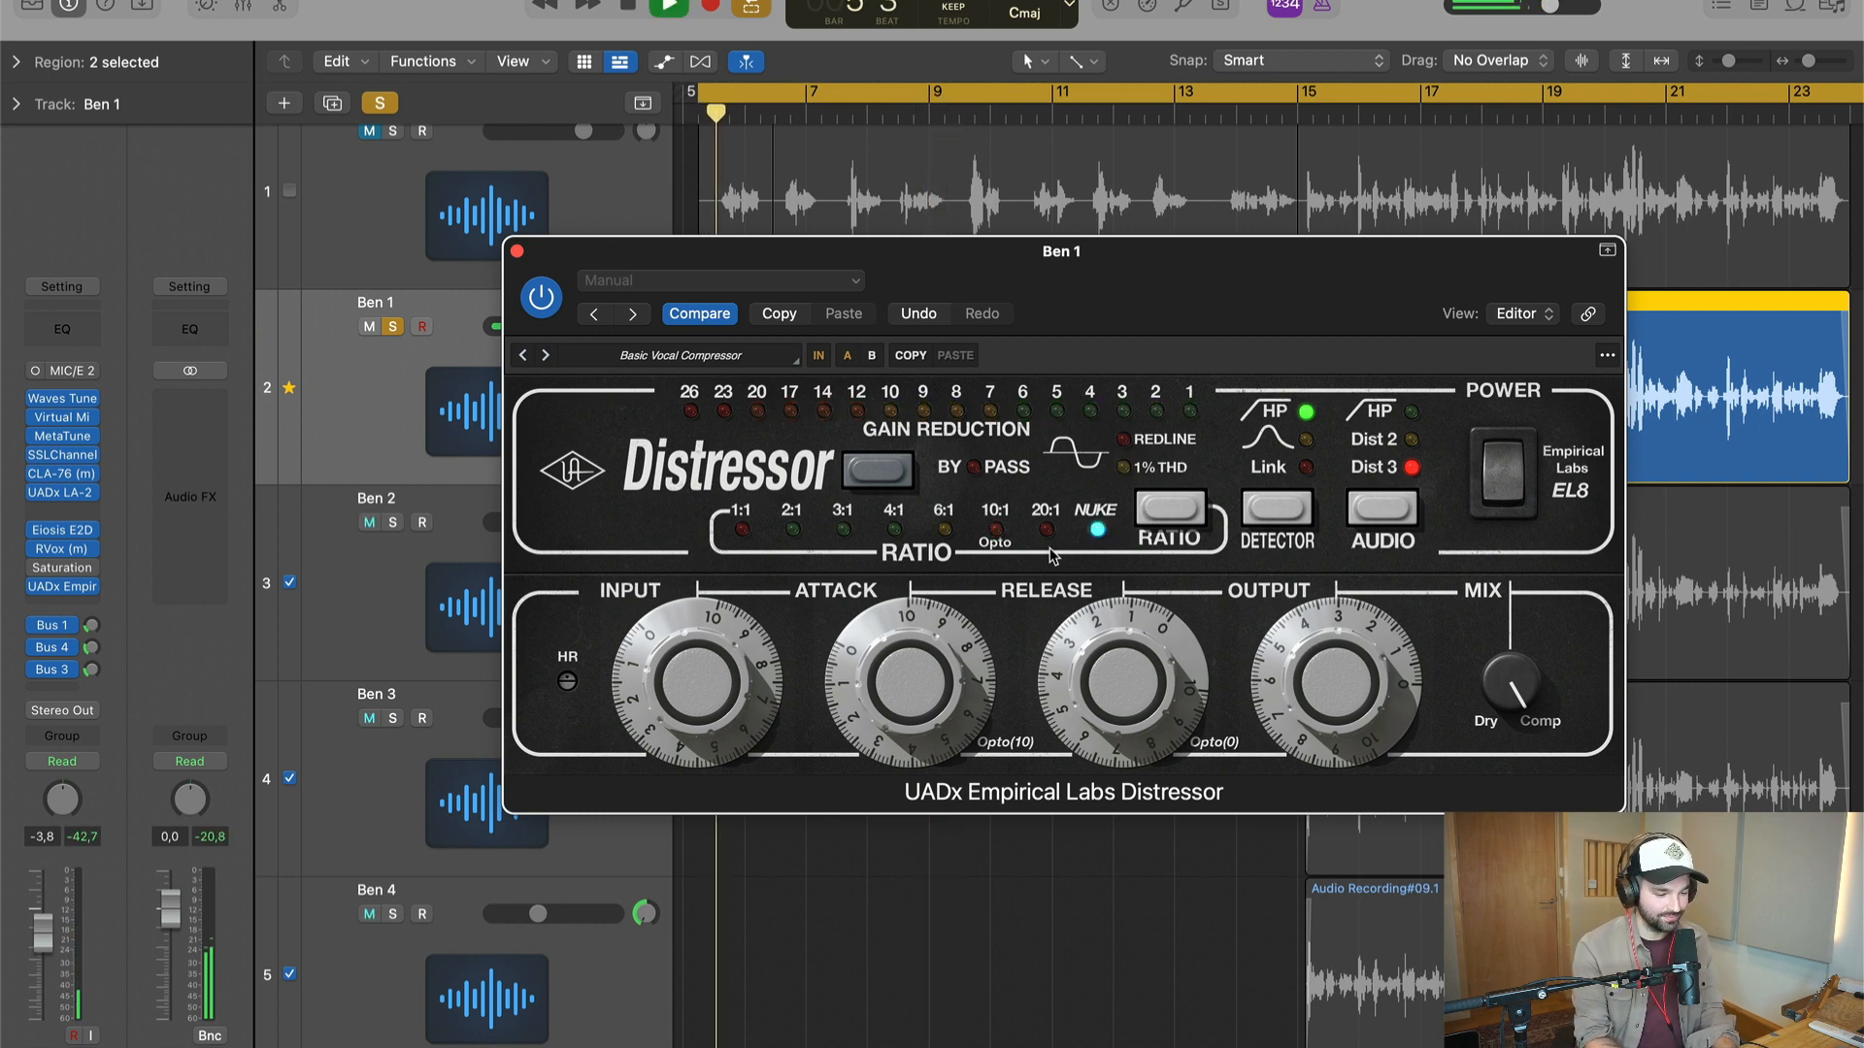
# - Lower the Distressor's attack to about 9 and release to 0, add the detector's mid-band emphasis, and stop playback
pyautogui.moveTo(910, 684)
pyautogui.mouseDown()
pyautogui.moveTo(932, 833)
pyautogui.moveTo(901, 679)
pyautogui.mouseUp()
pyautogui.moveTo(1158, 662); pyautogui.dragTo(1156, 701)
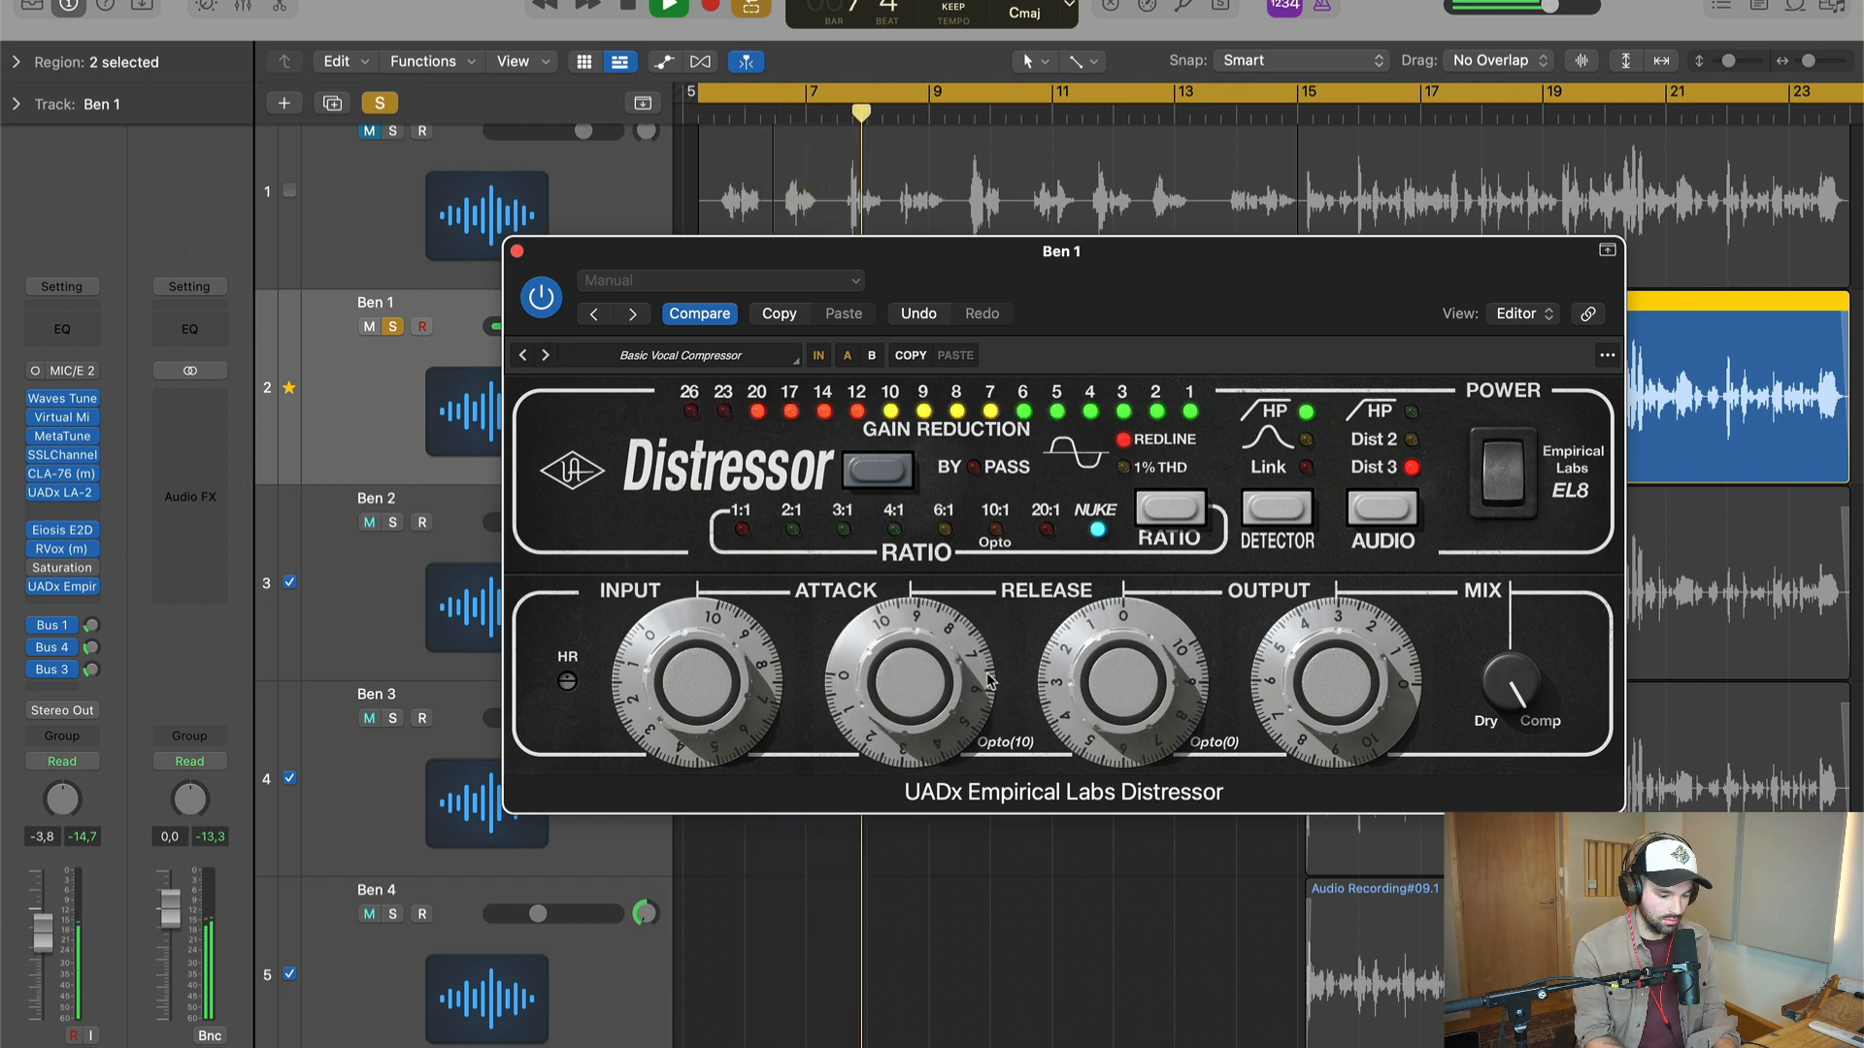
pyautogui.moveTo(956, 673); pyautogui.dragTo(956, 668)
pyautogui.click(1291, 516)
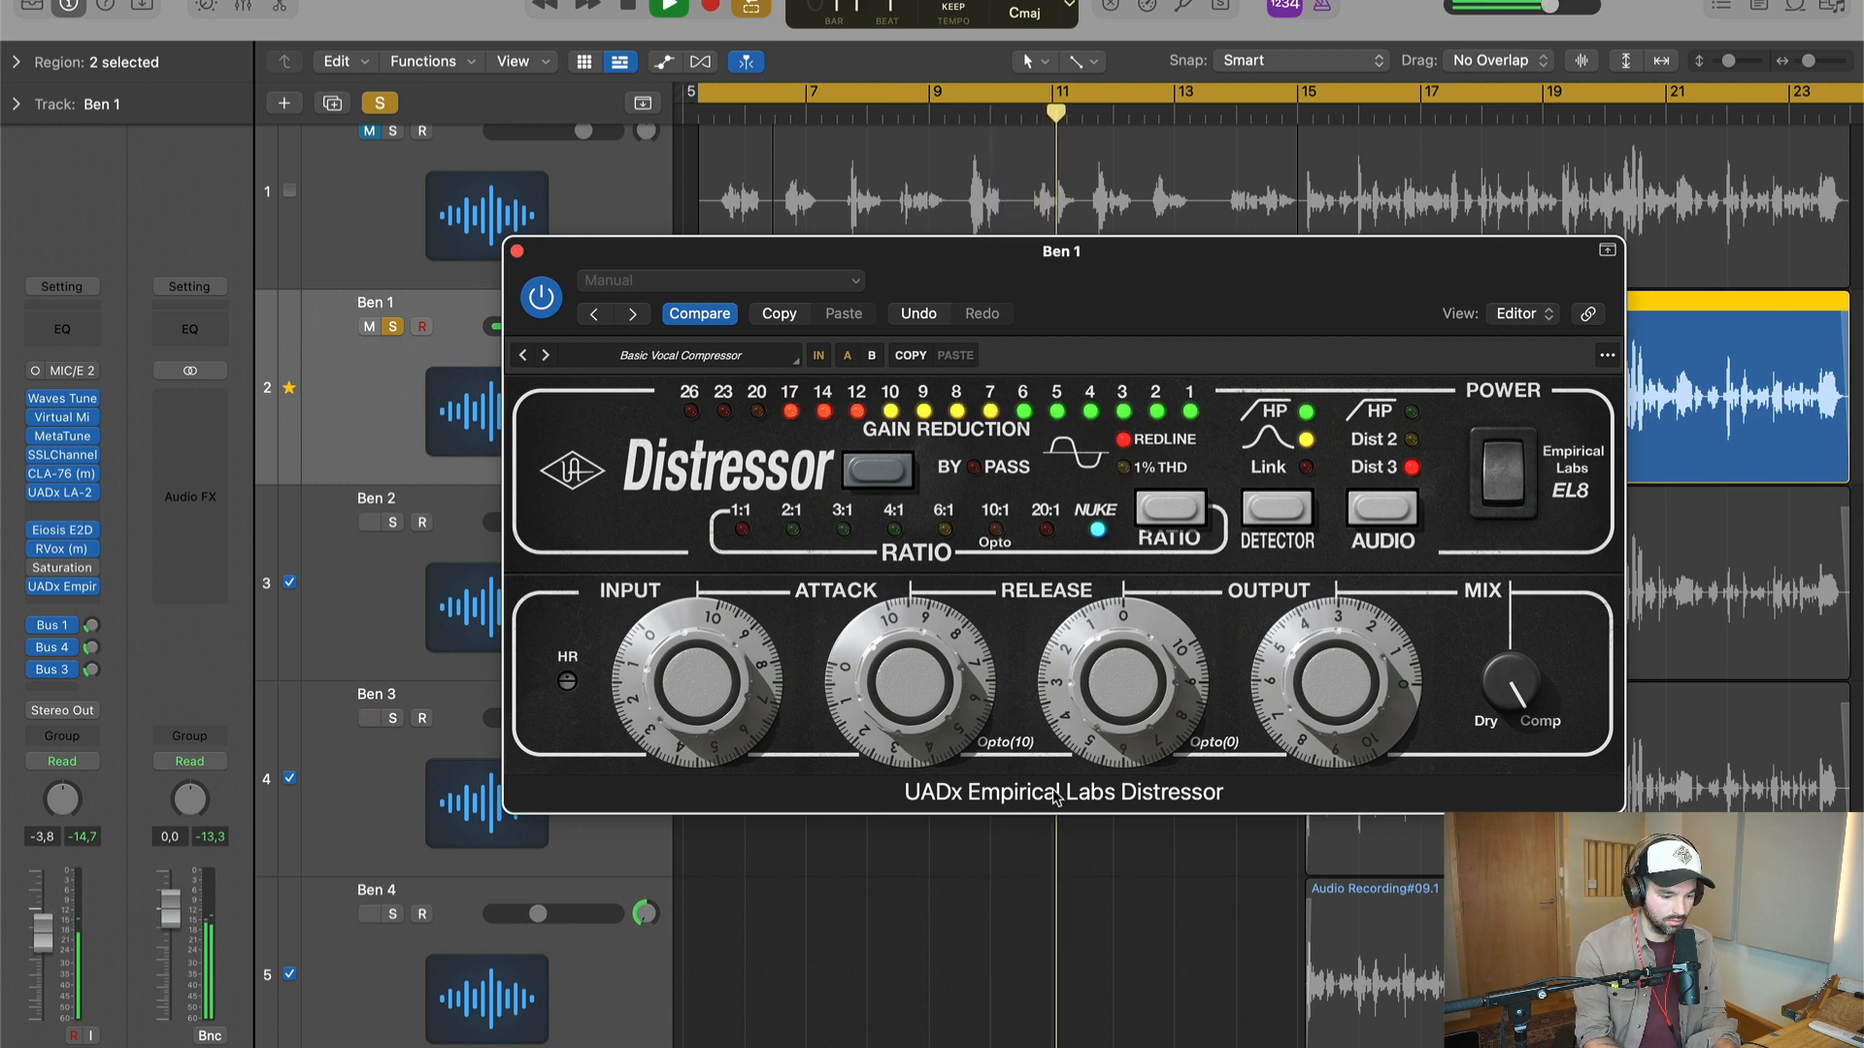
pyautogui.press('space')
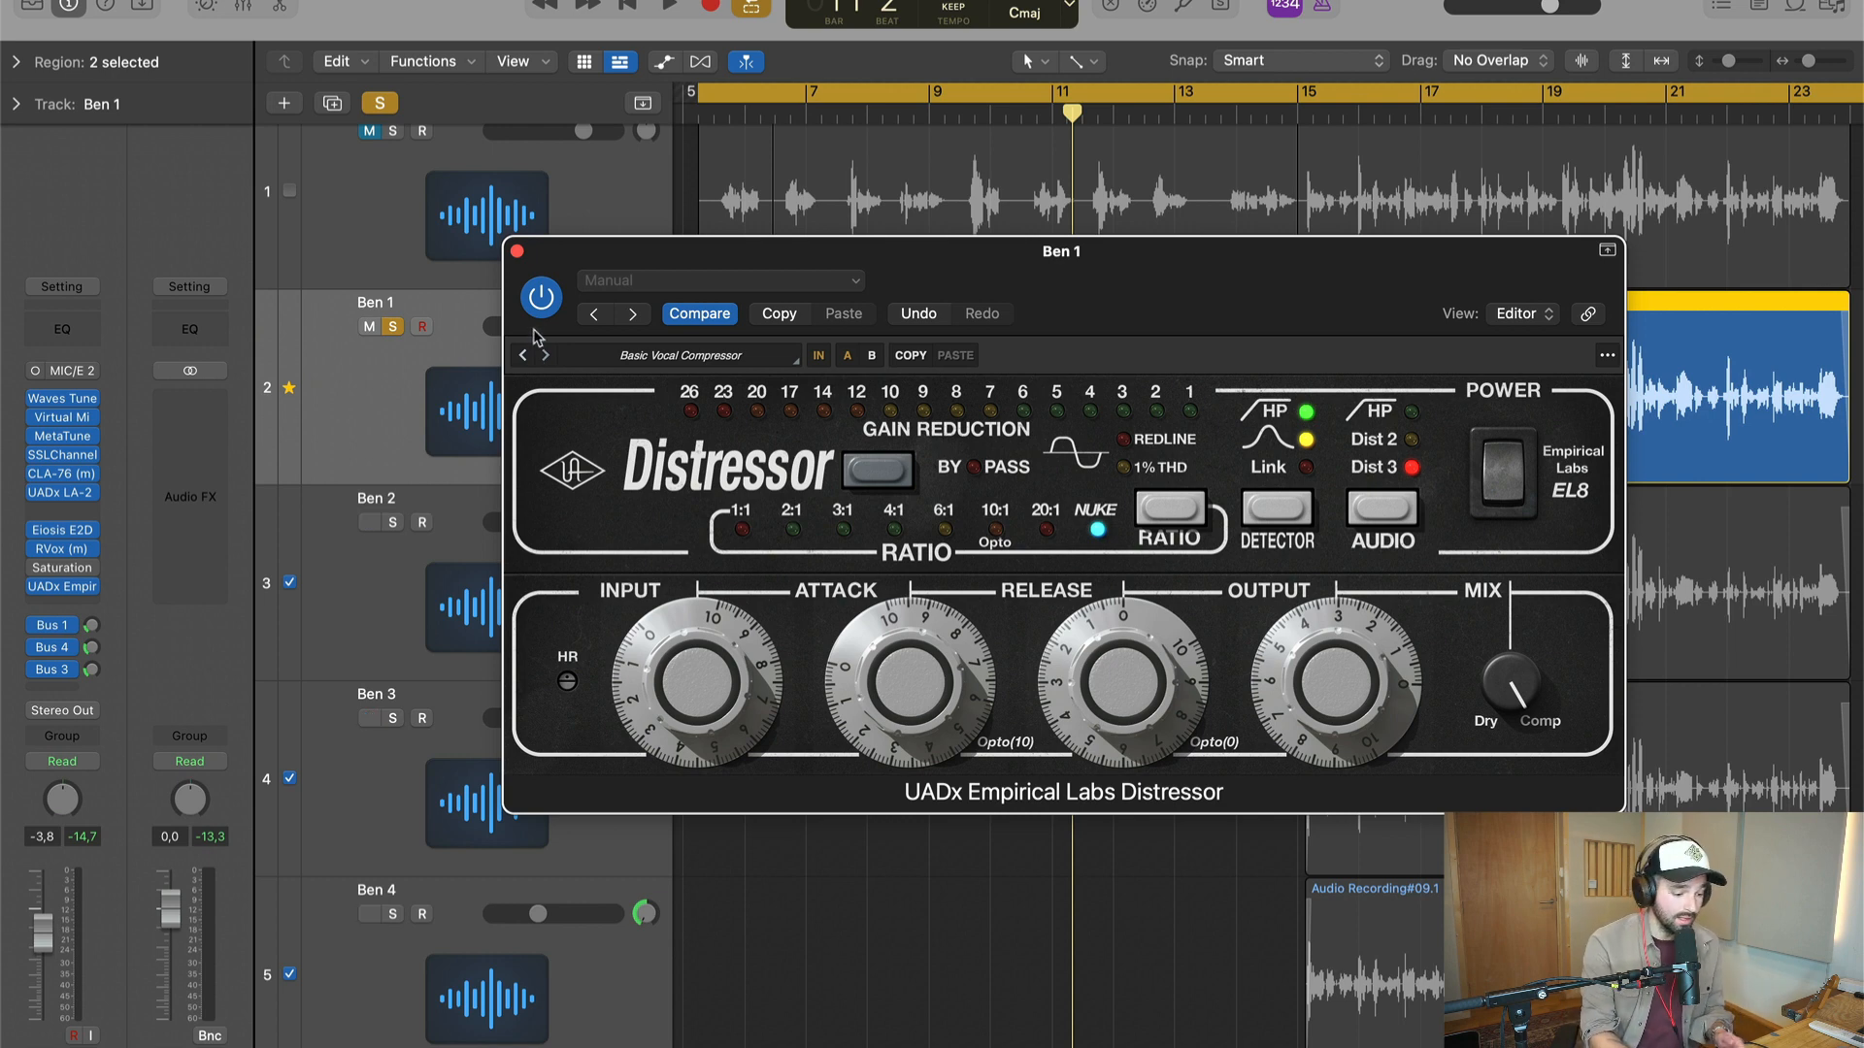
# - Close the Distressor, replace it with a mono UADx Avalon VT-737 Channel Strip, and reposition its window over the arrangement
pyautogui.click(517, 252)
pyautogui.click(93, 588)
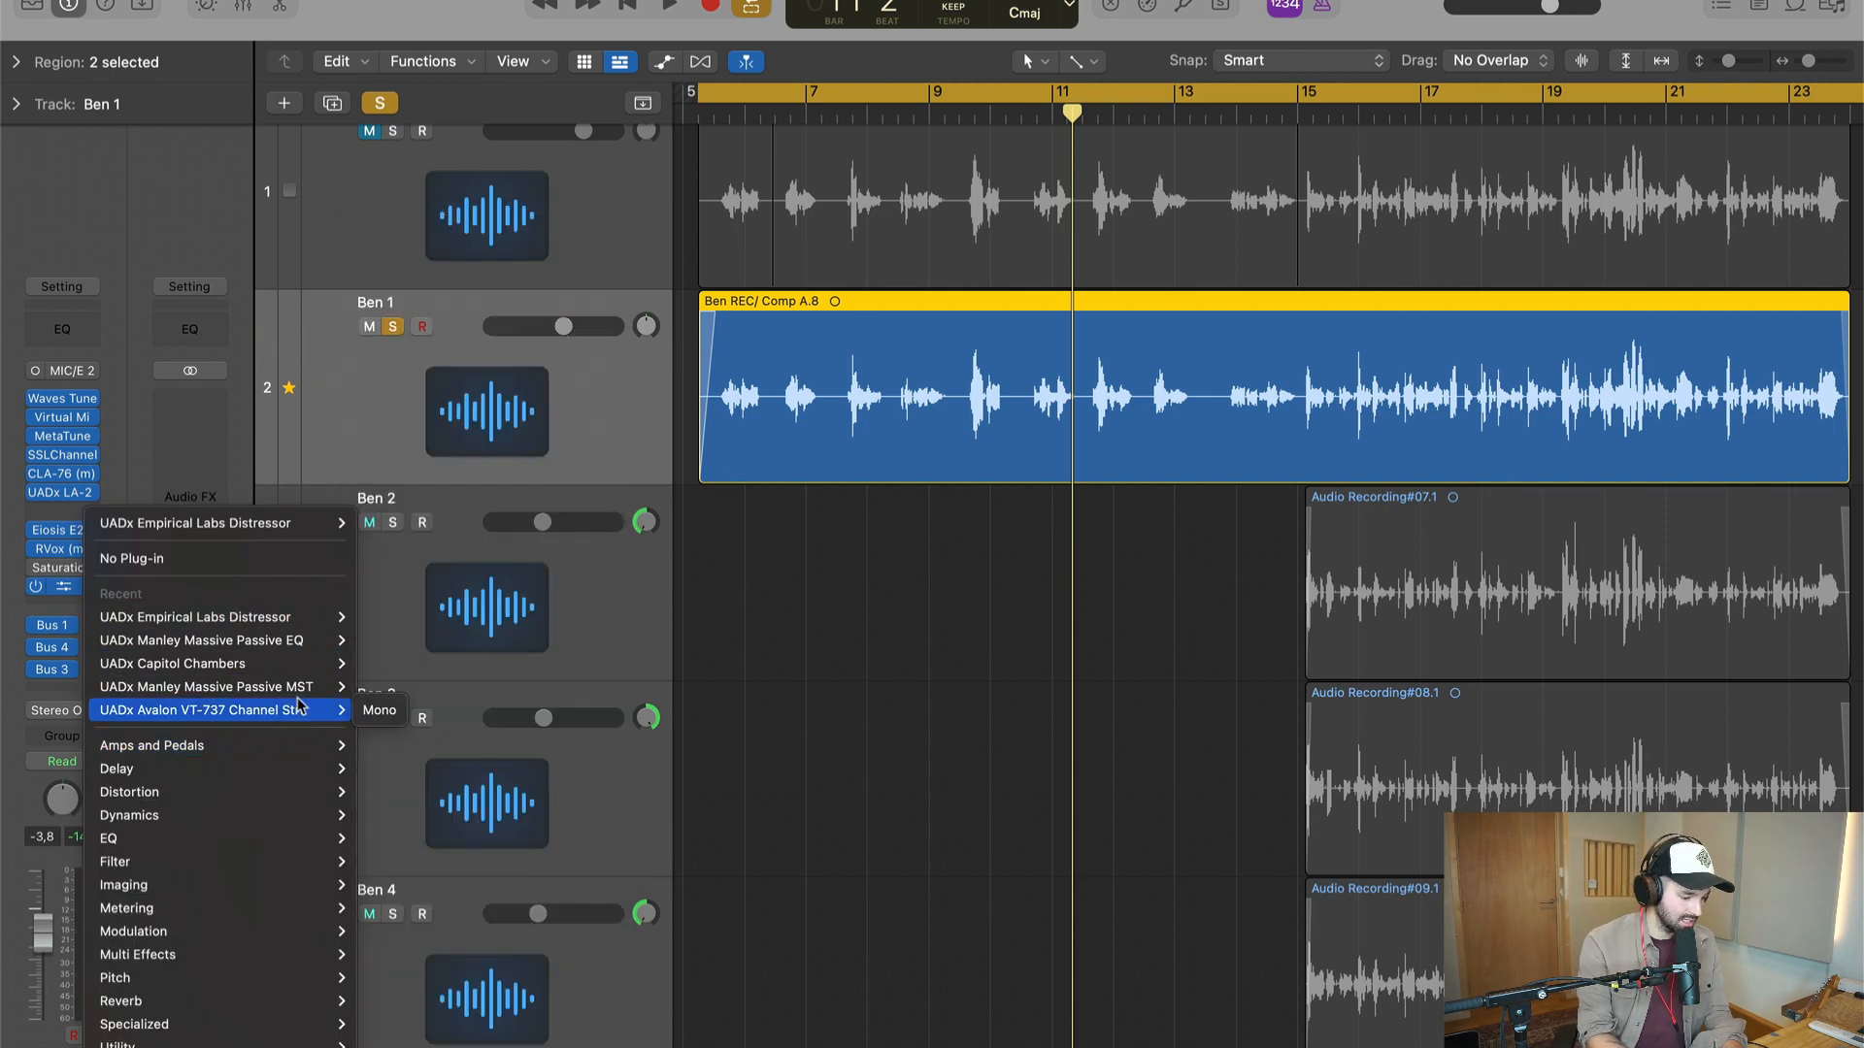
pyautogui.moveTo(308, 670)
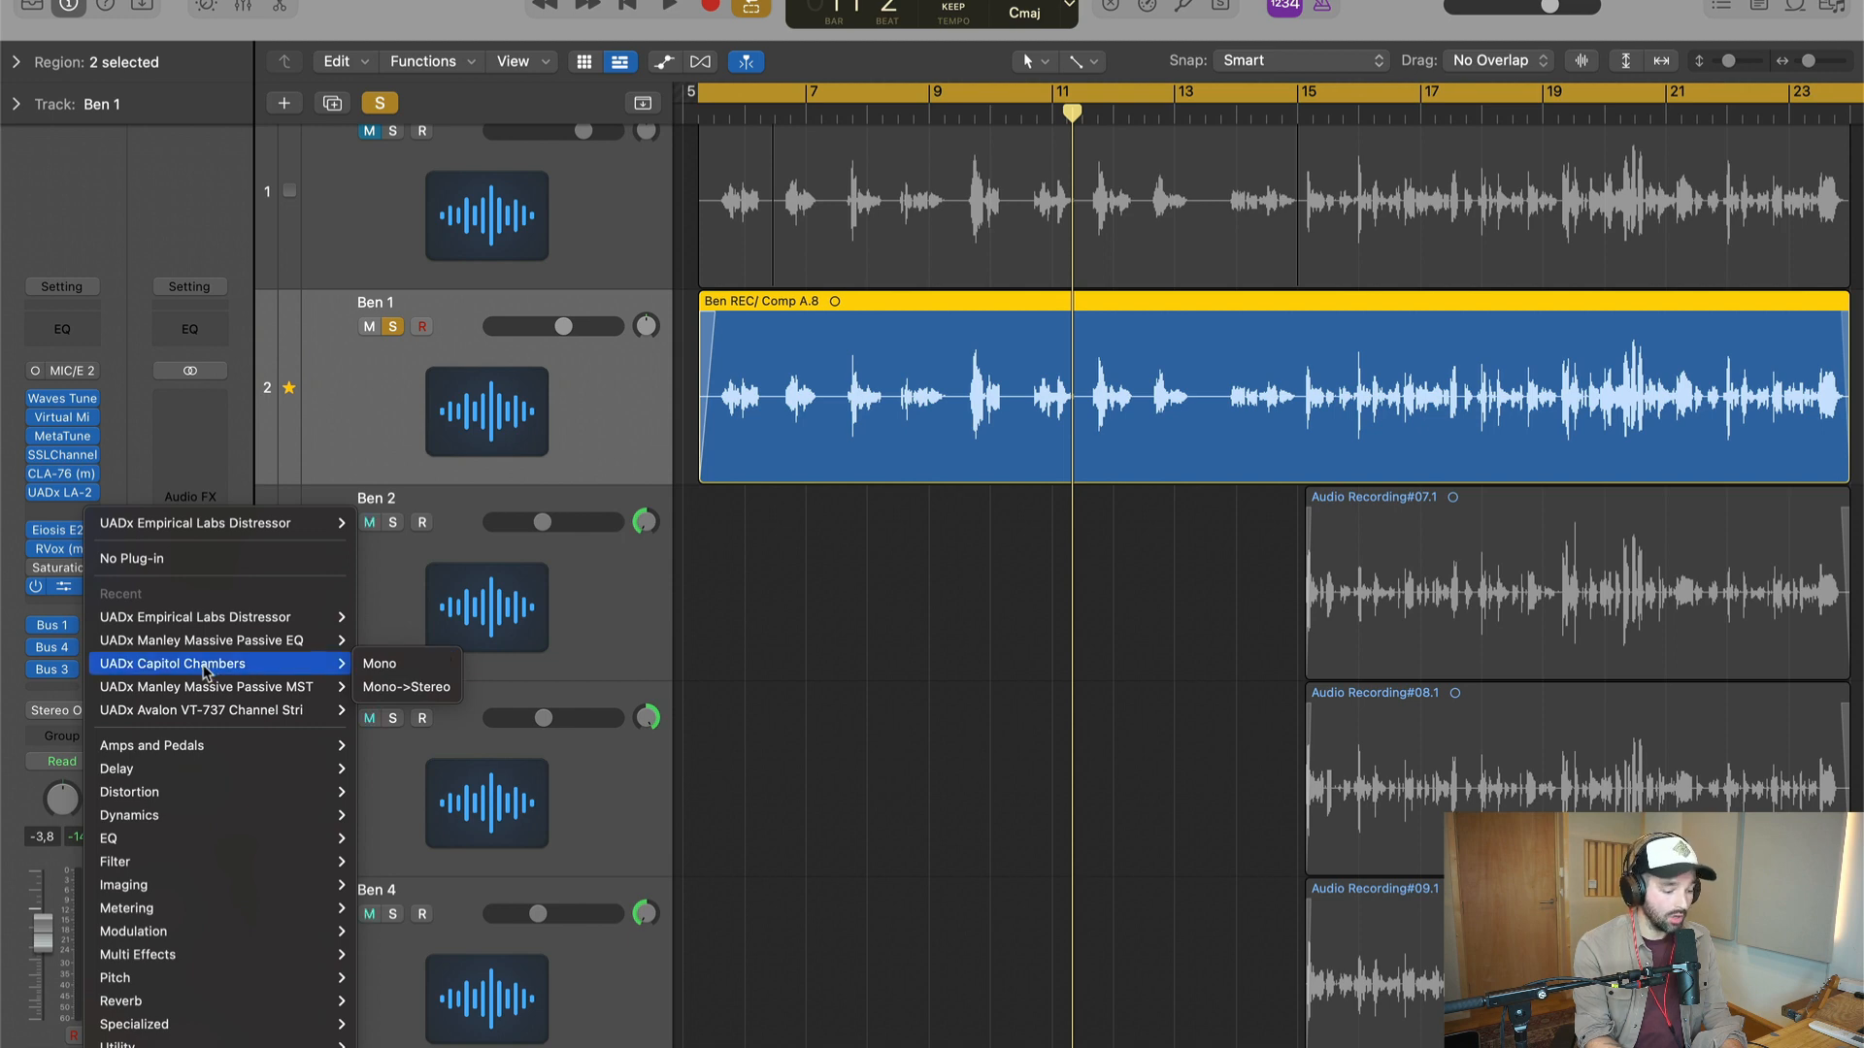
pyautogui.moveTo(233, 724)
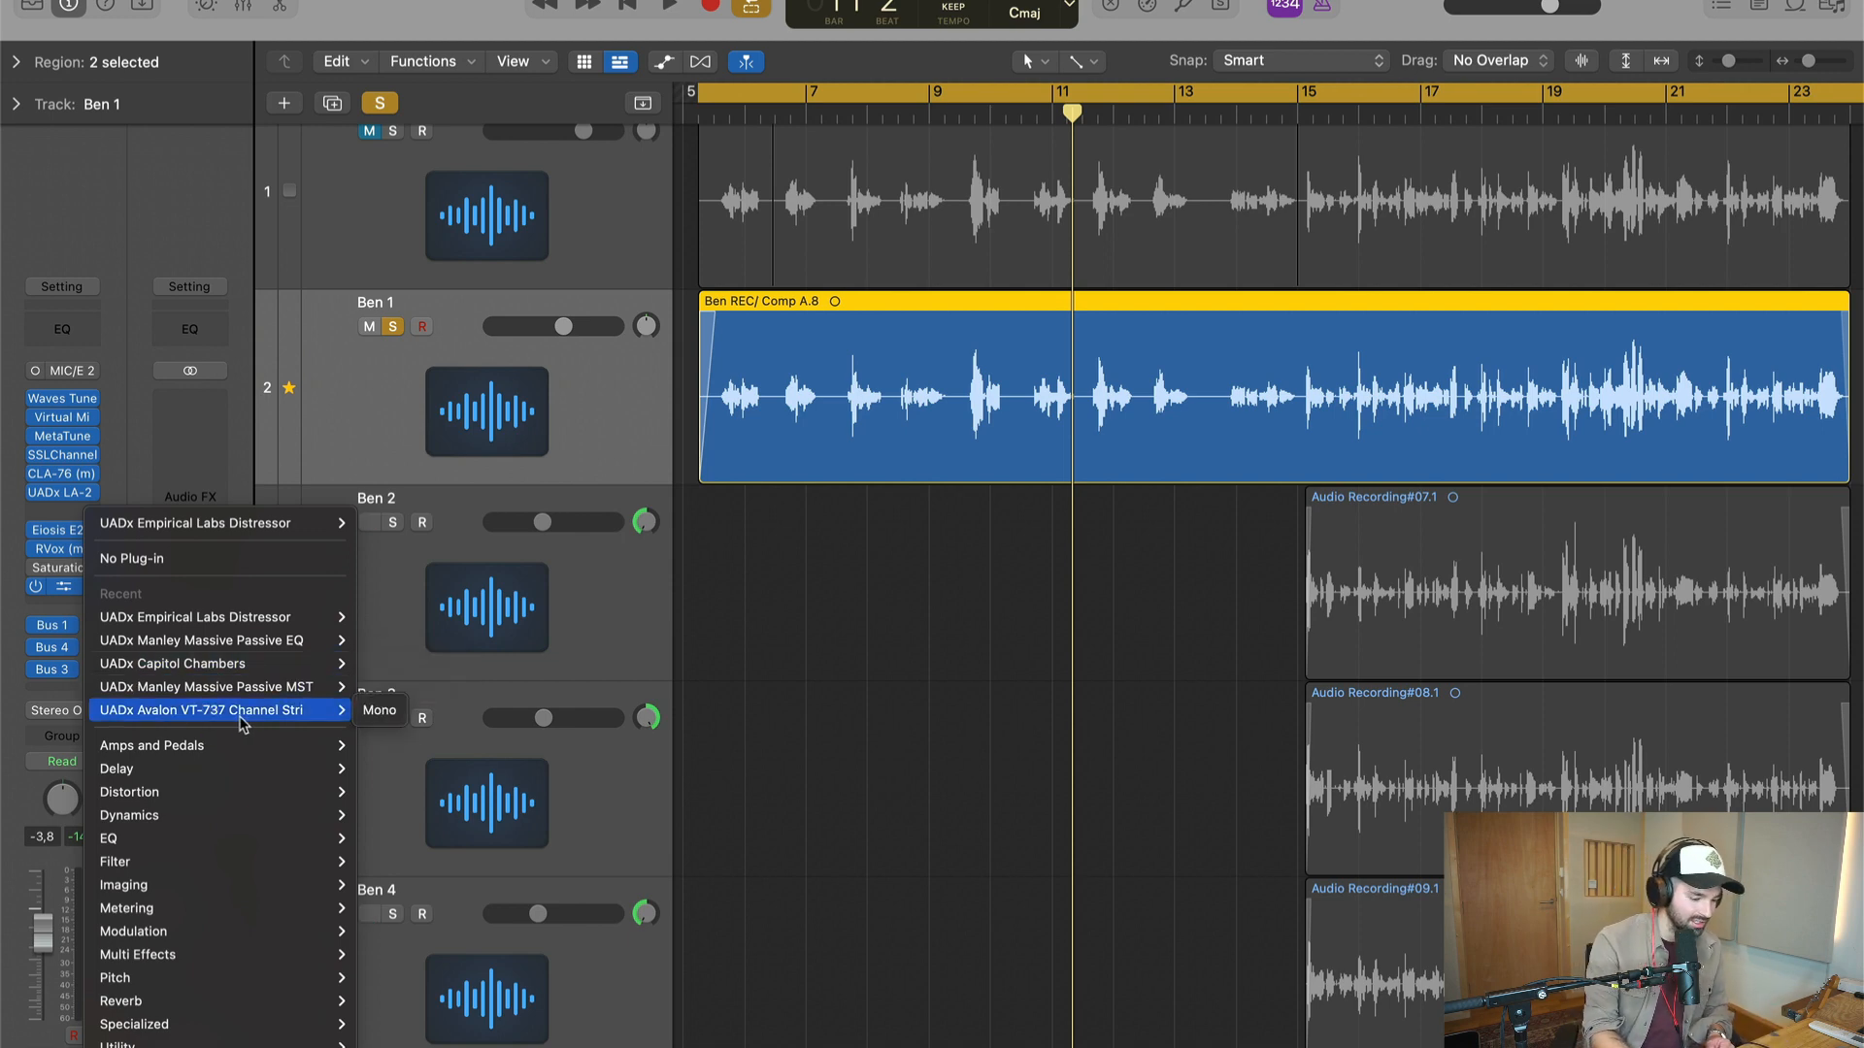
pyautogui.click(243, 724)
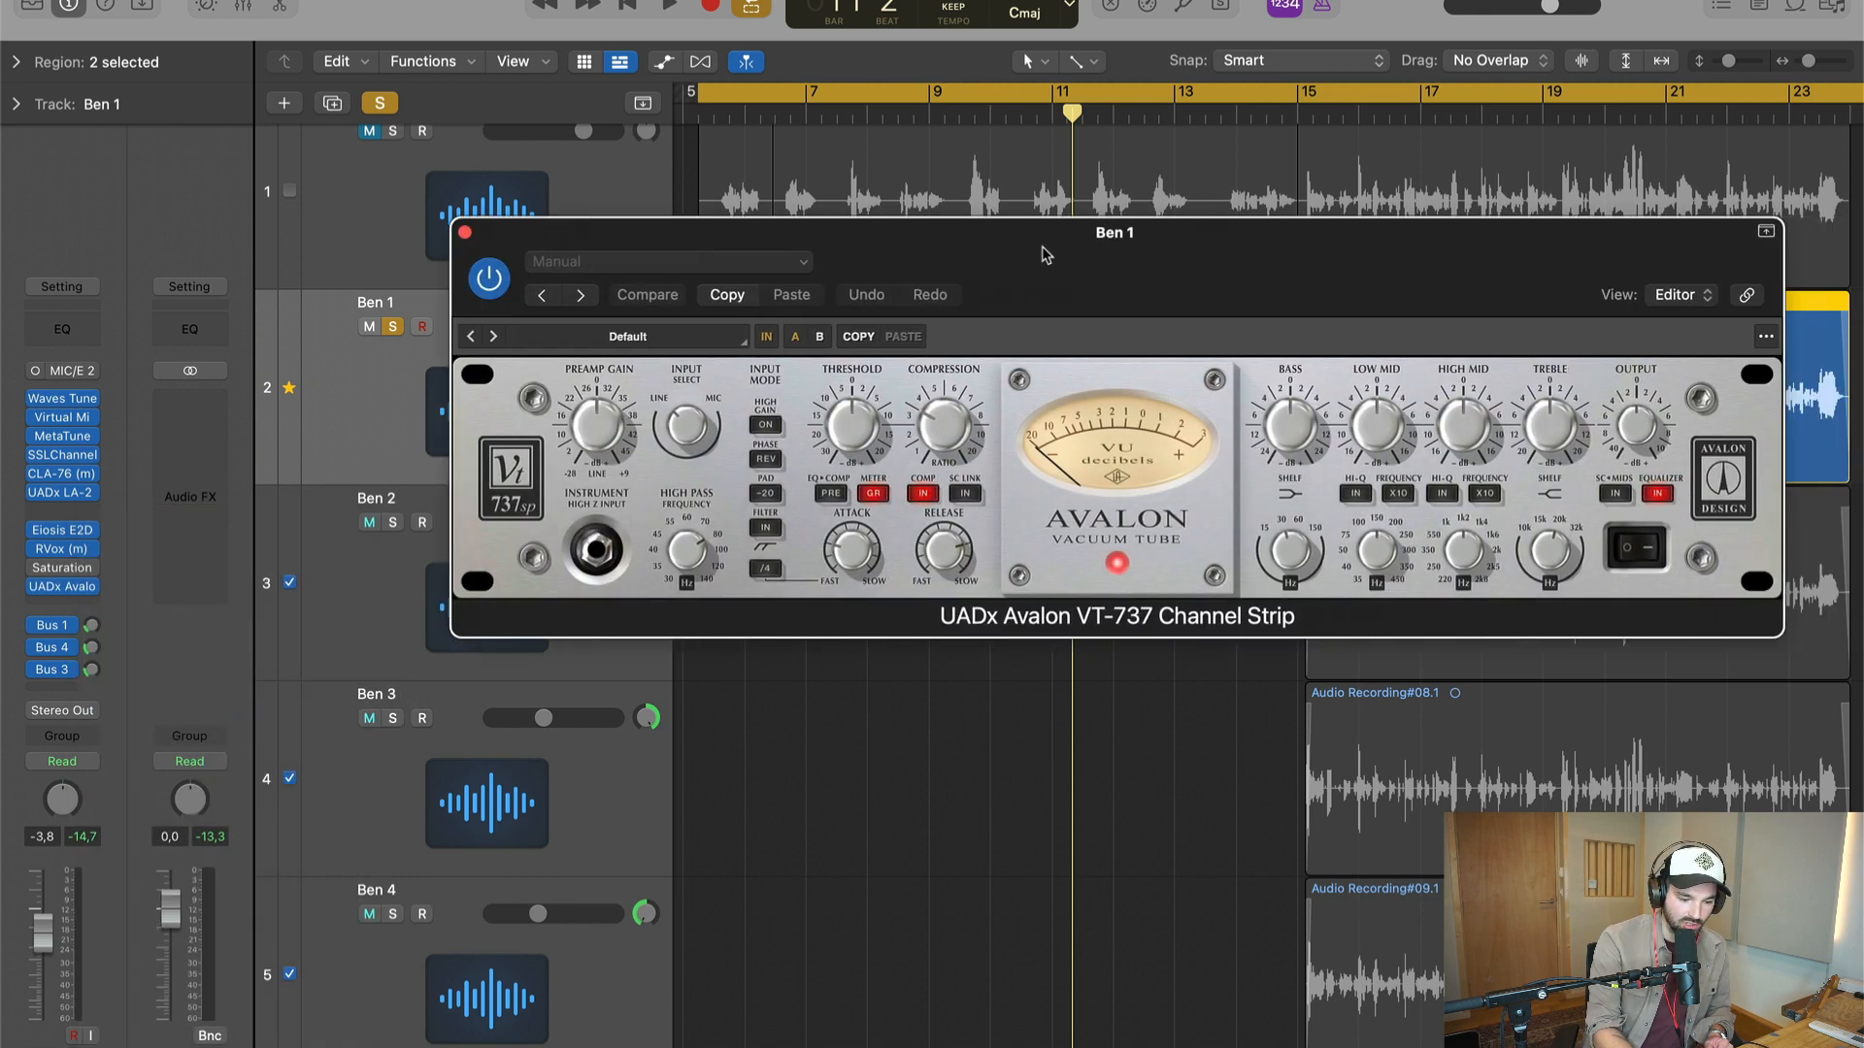
pyautogui.moveTo(964, 262); pyautogui.dragTo(958, 260)
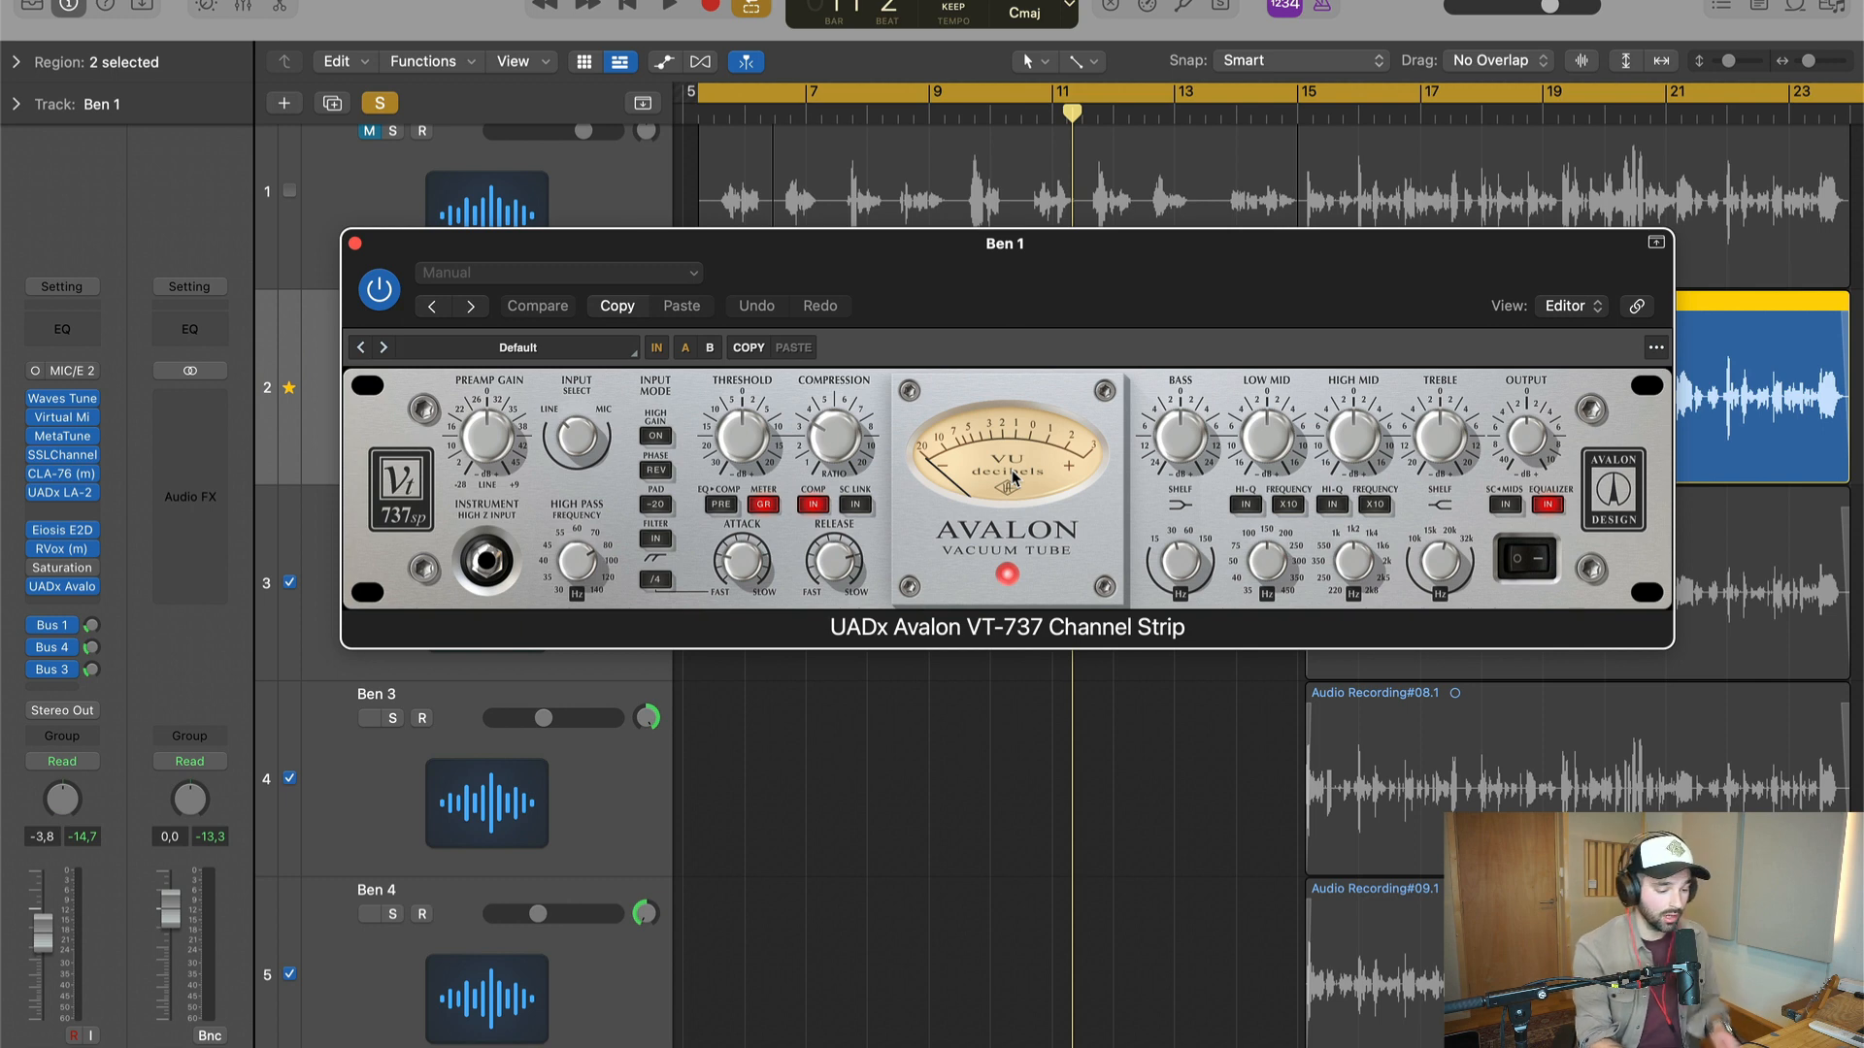
# - Play the soloed vocal while raising the Avalon VT-737's preamp gain and adjusting its equalizer bands
pyautogui.press('space')
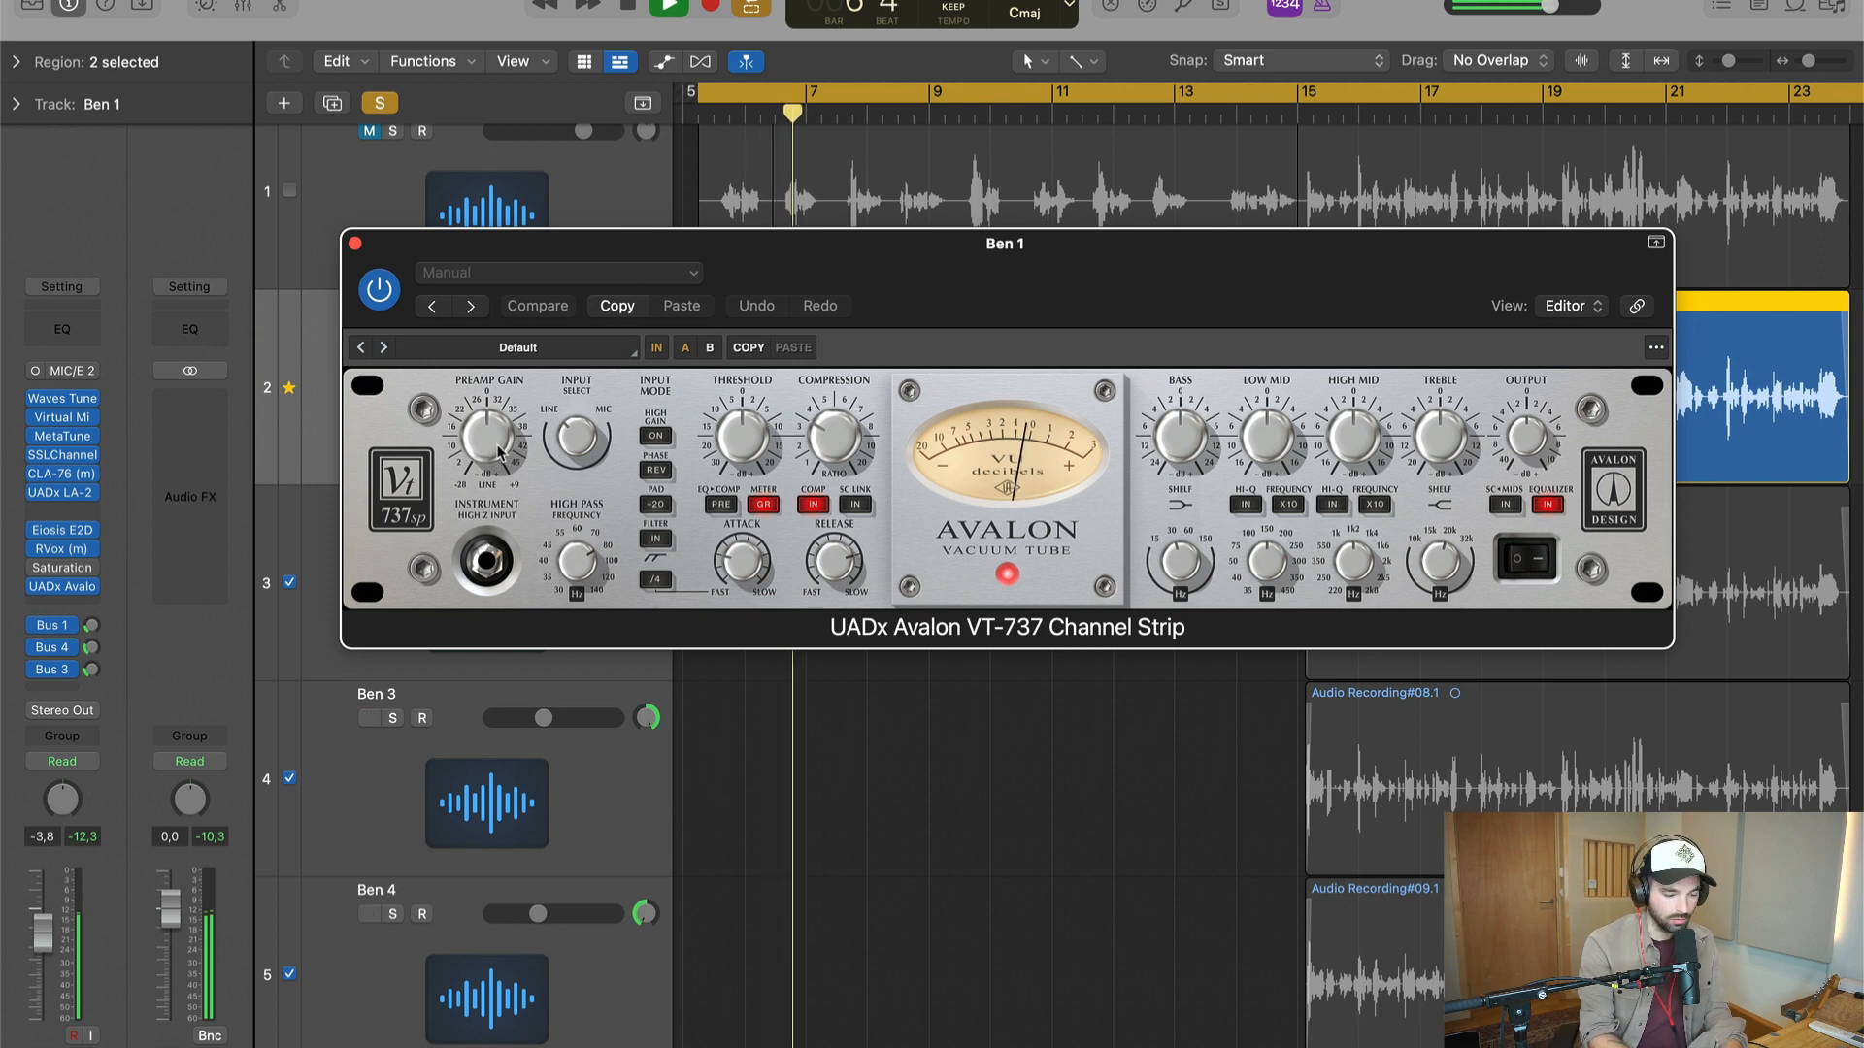
pyautogui.moveTo(498, 452); pyautogui.dragTo(492, 430)
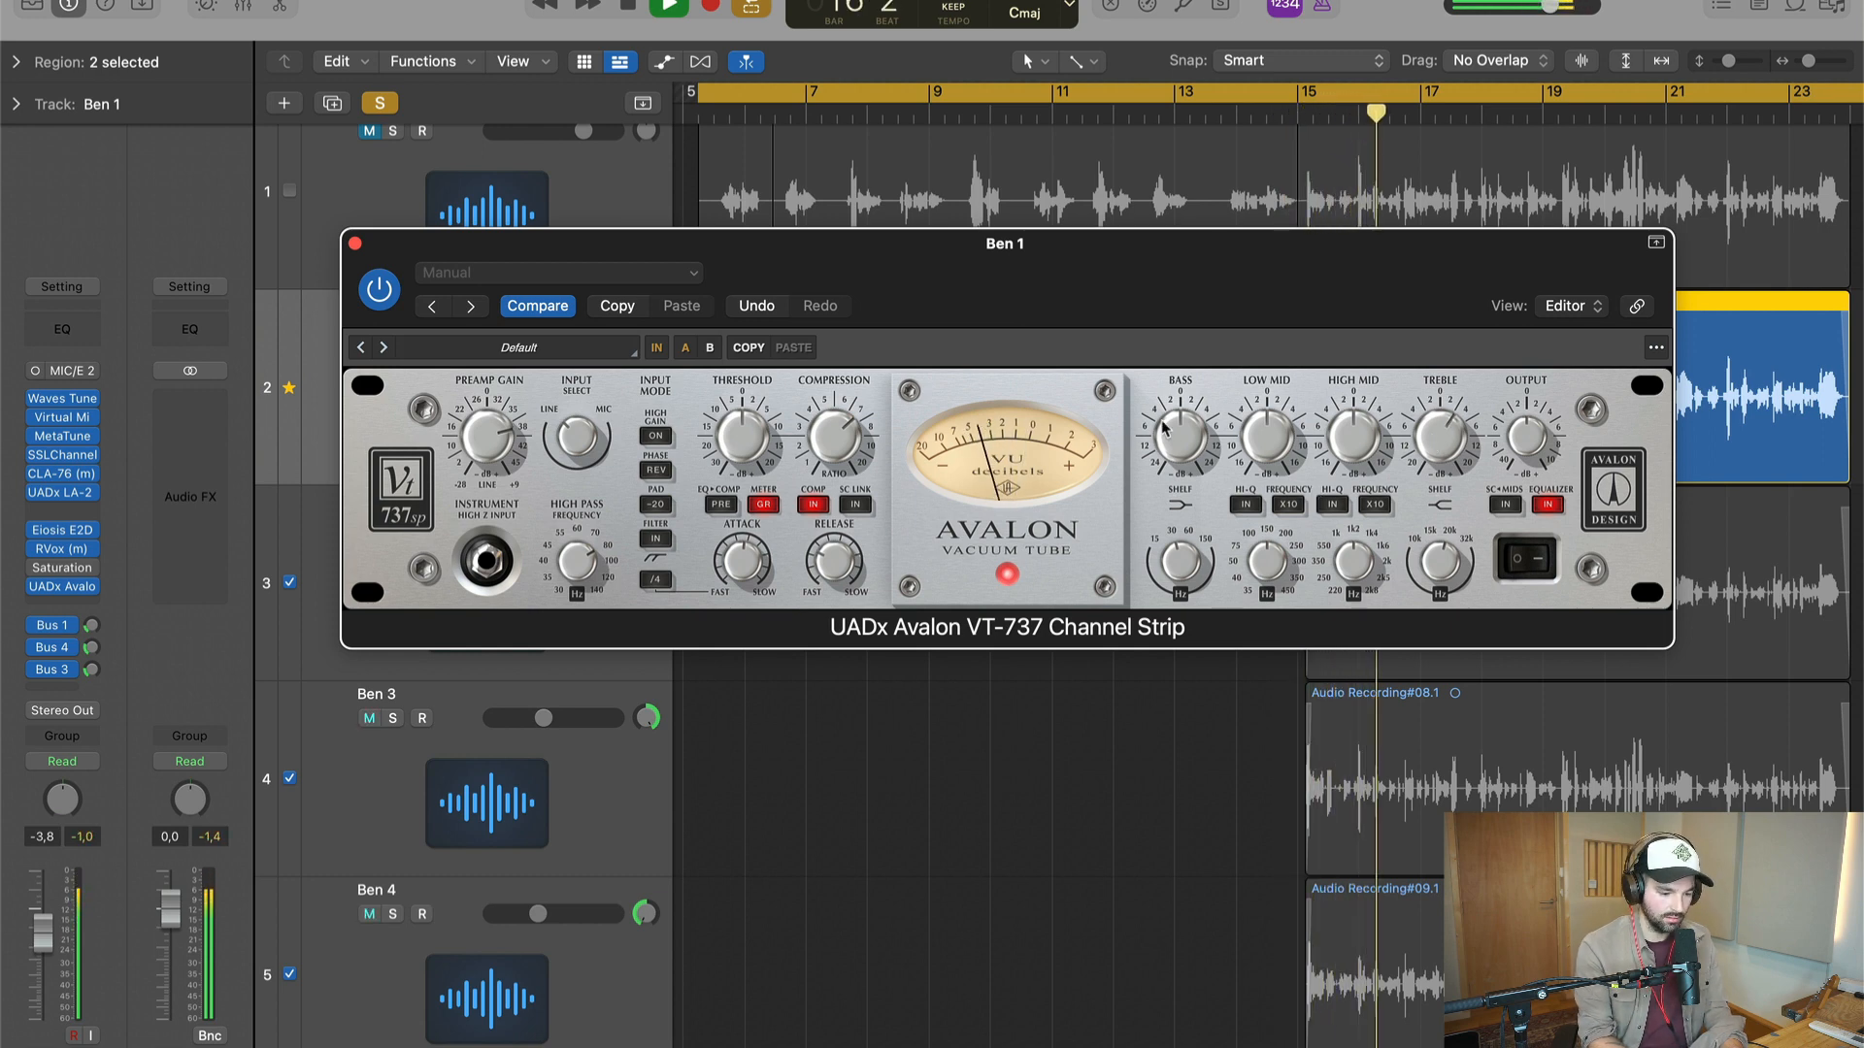
pyautogui.moveTo(1177, 369); pyautogui.dragTo(1219, 604)
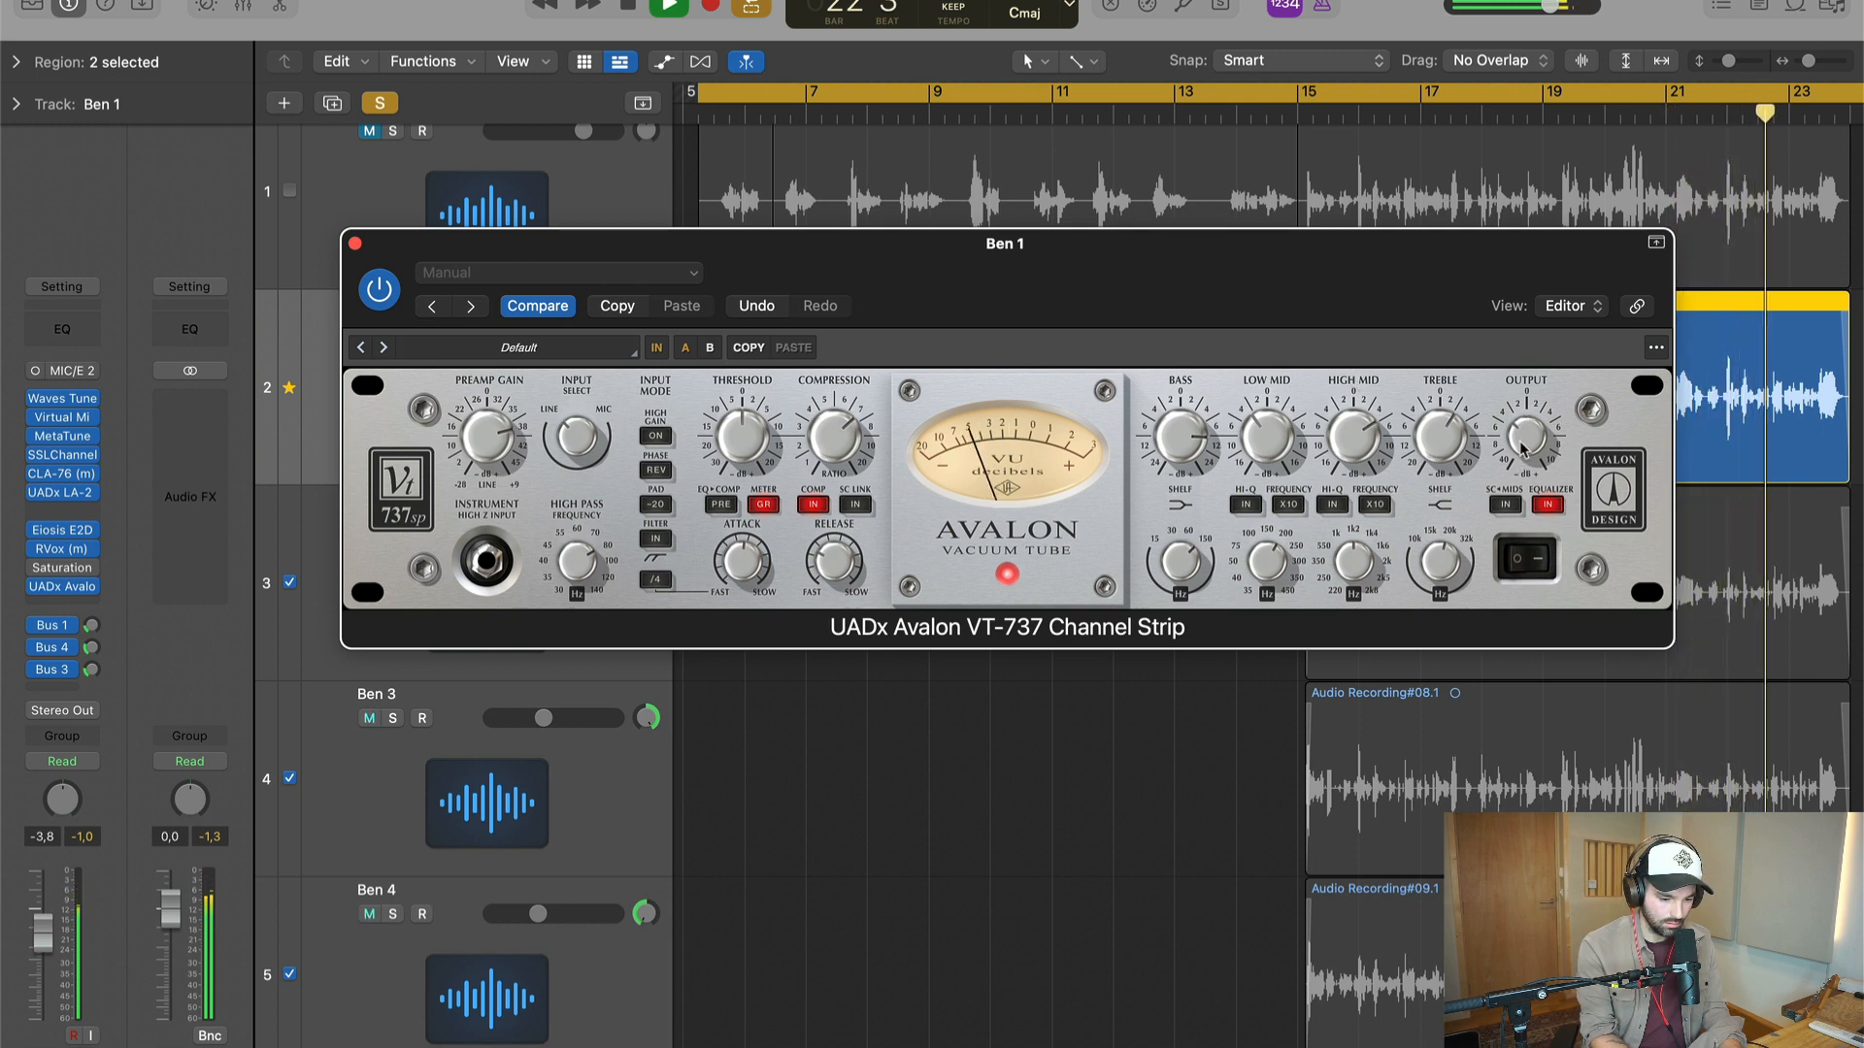
# - Compare the vocal from the start with the Avalon VT-737 bypassed and active, ending with it active
pyautogui.click(381, 293)
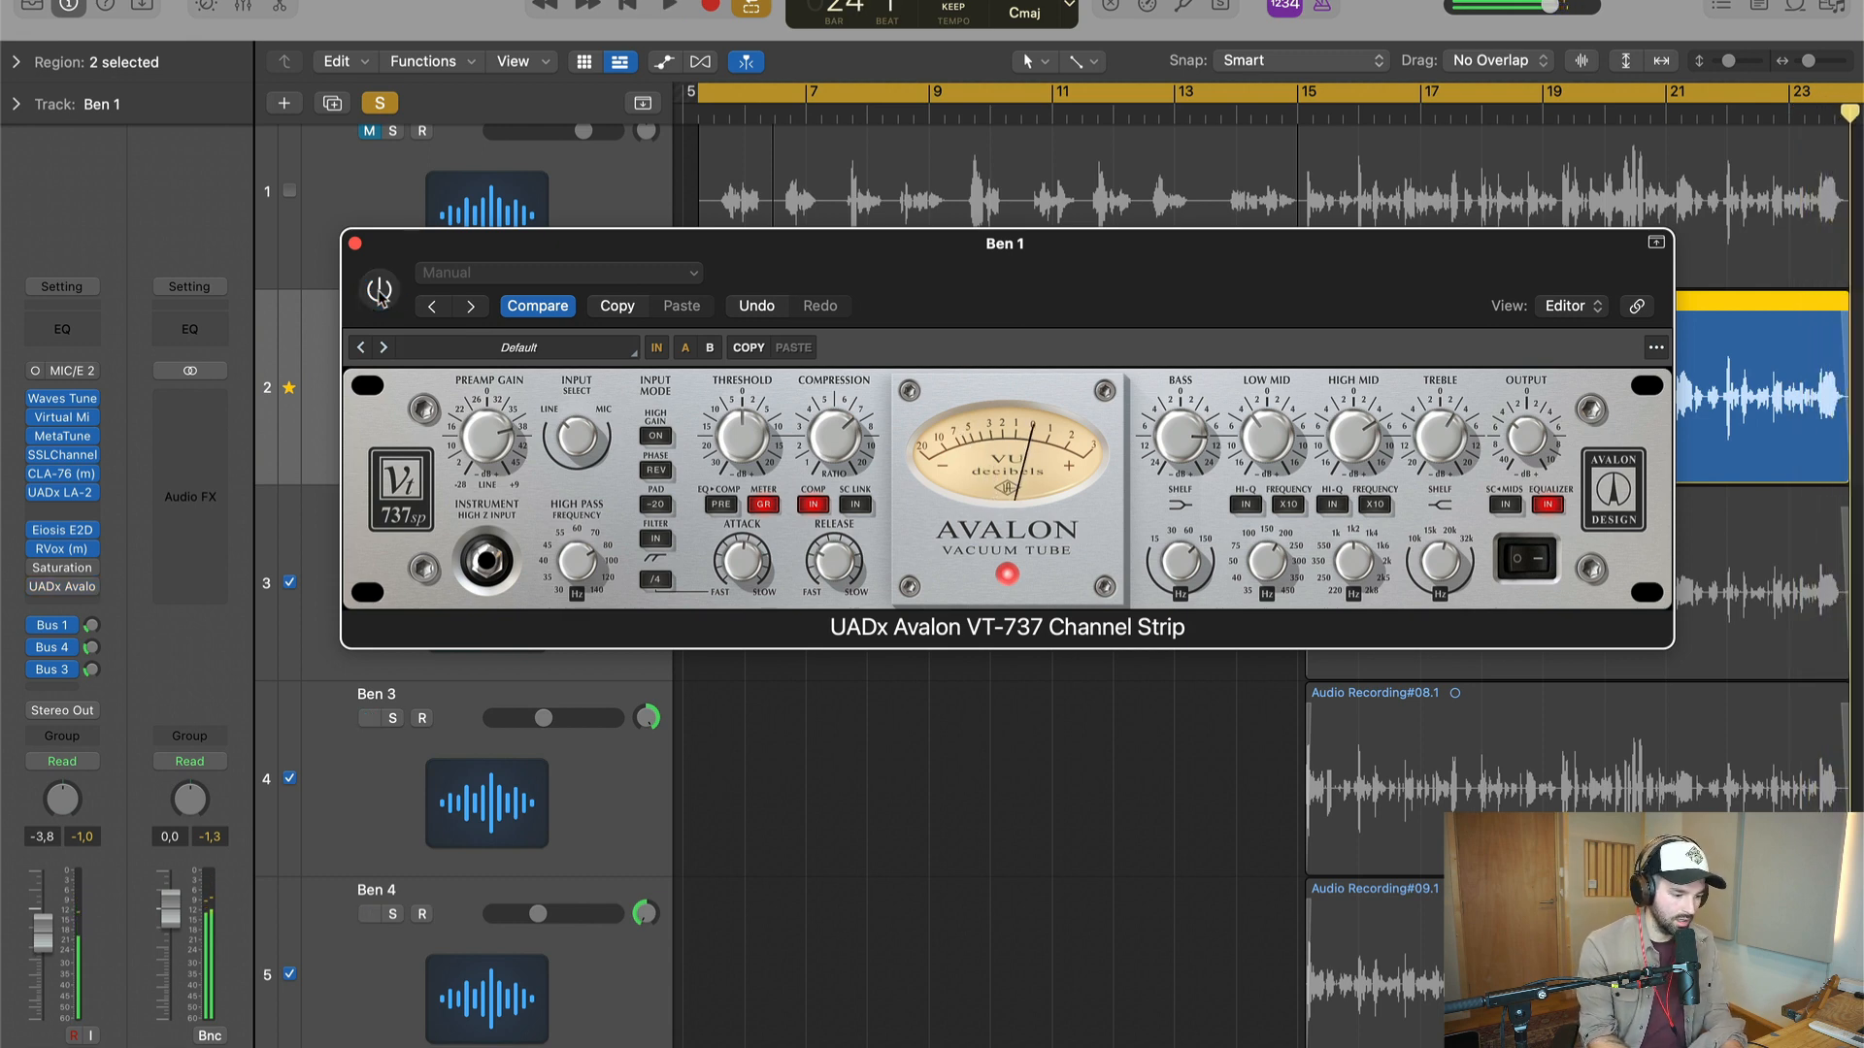
pyautogui.press('space')
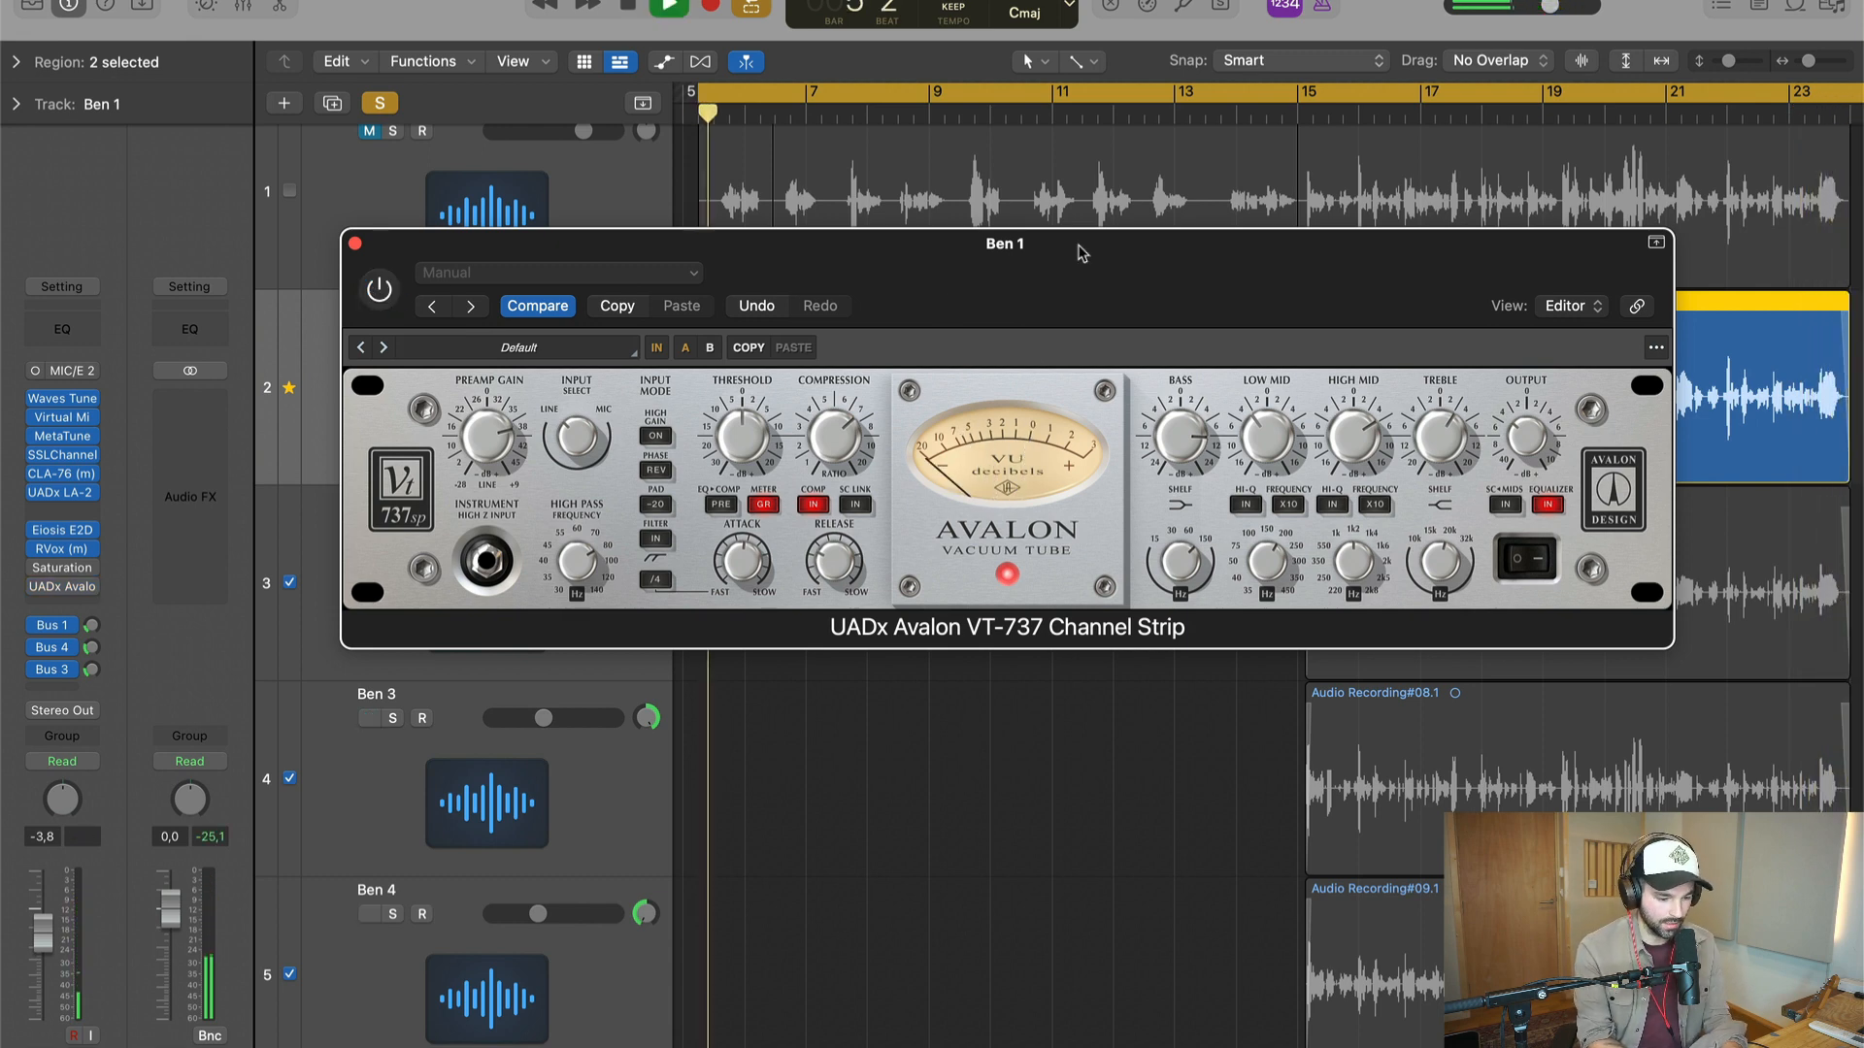
pyautogui.click(381, 293)
pyautogui.press('space')
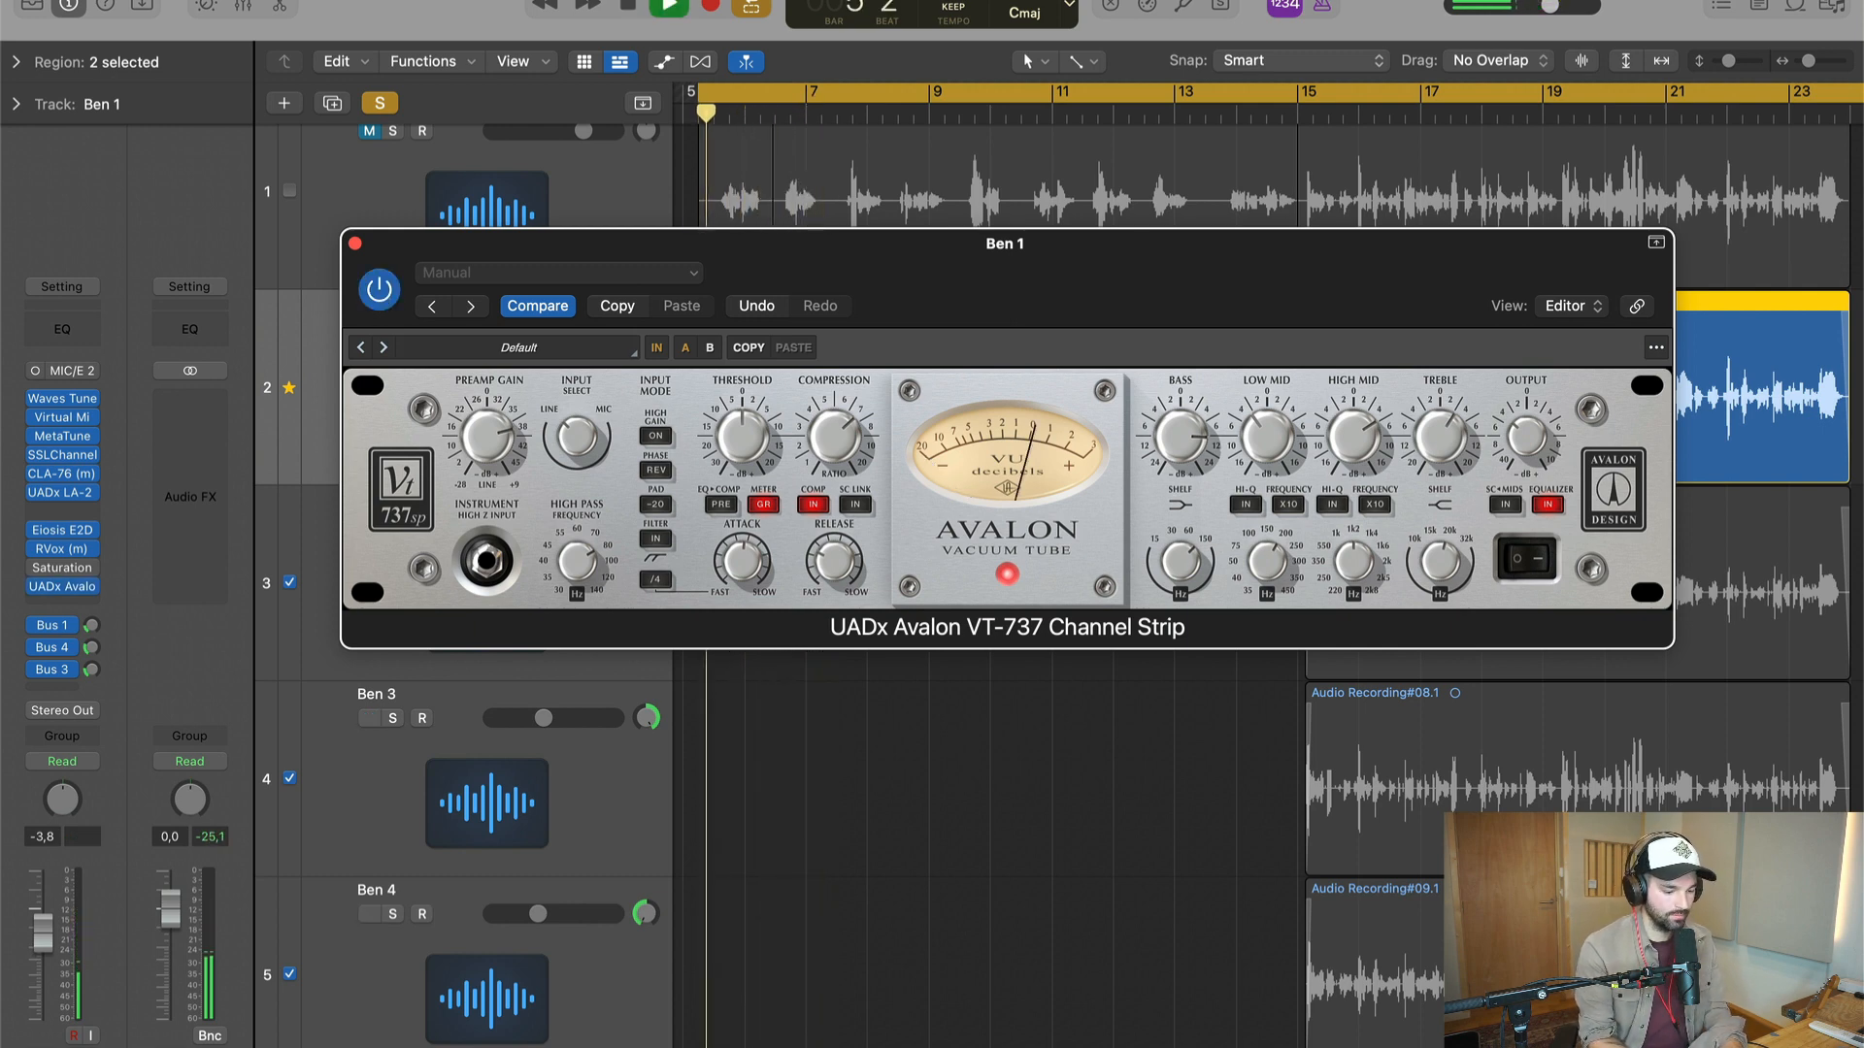